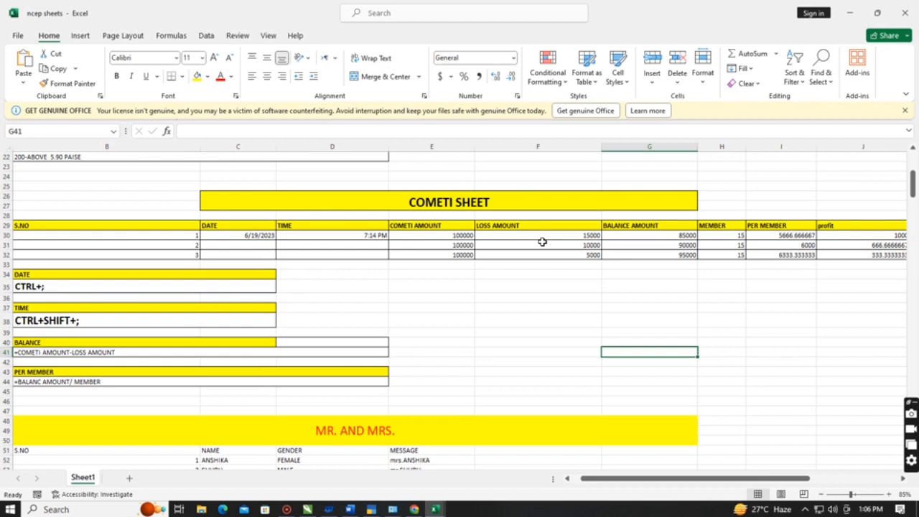
Step: Examine the COMETI SHEET table and the date, time, balance and per-member notes below it
left_click(311, 207)
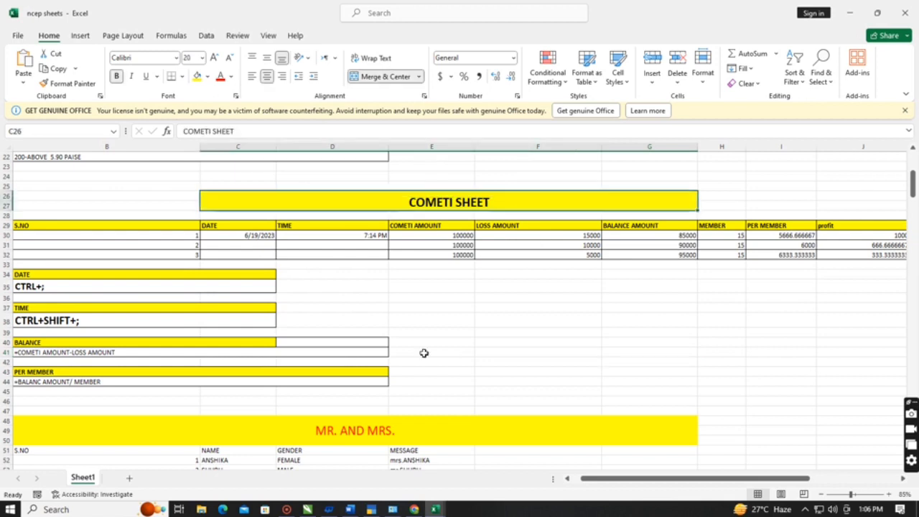
left_click(424, 352)
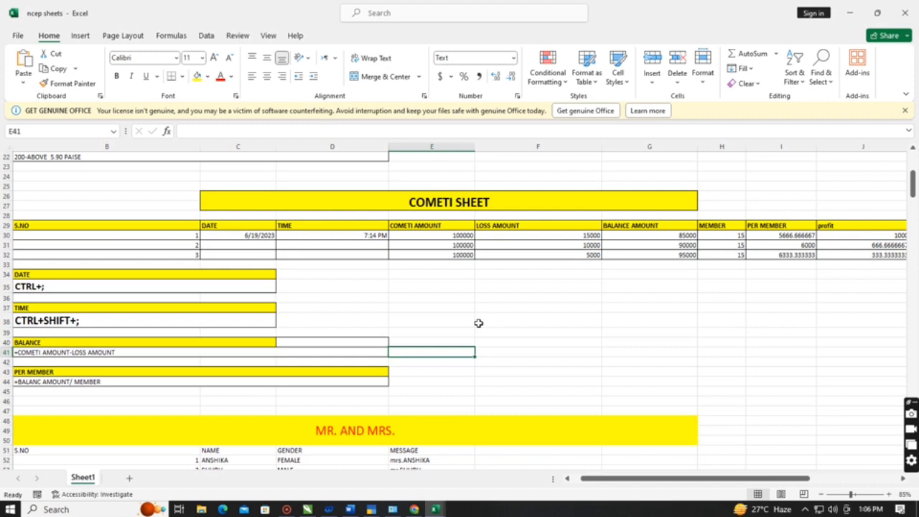
left_click(721, 306)
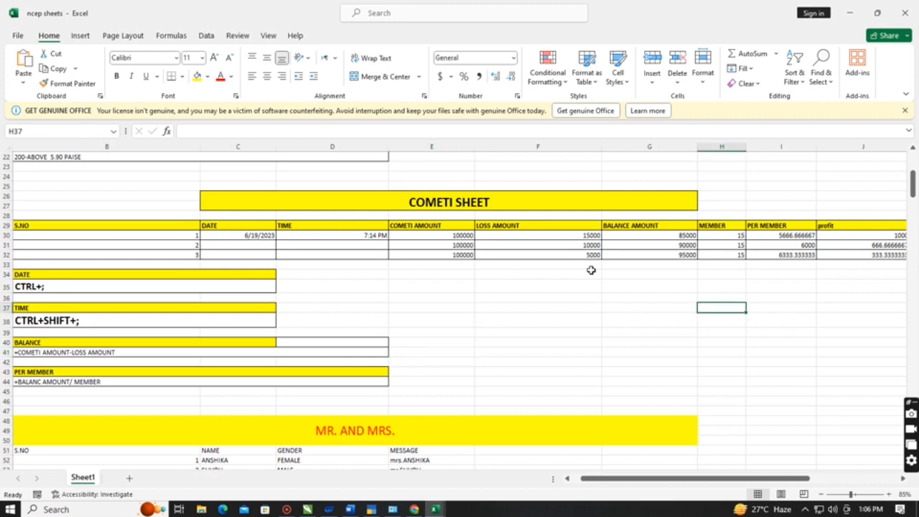
left_click(491, 310)
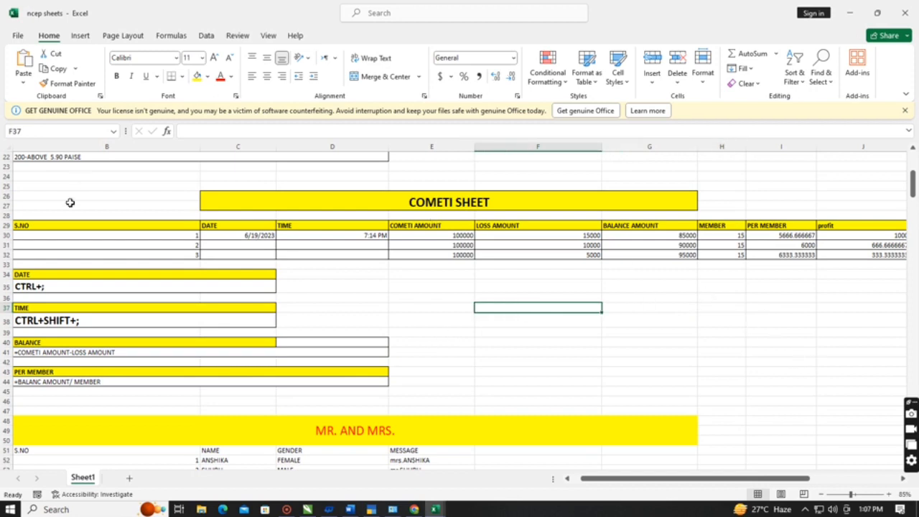
left_click_drag(69, 225, 70, 249)
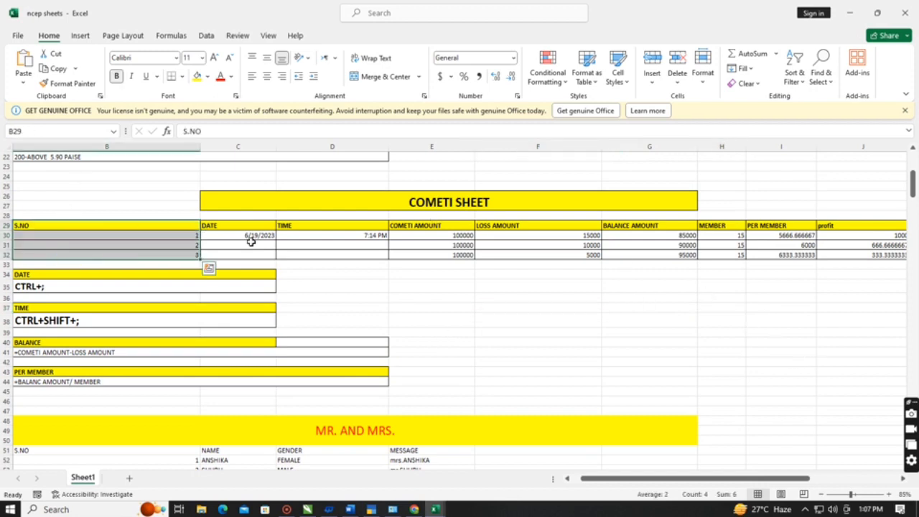
left_click_drag(242, 233, 242, 242)
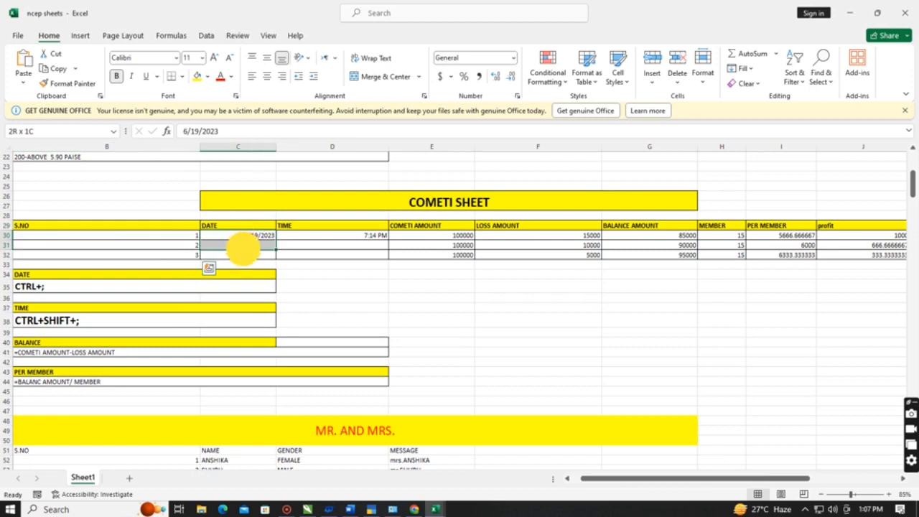
left_click(313, 285)
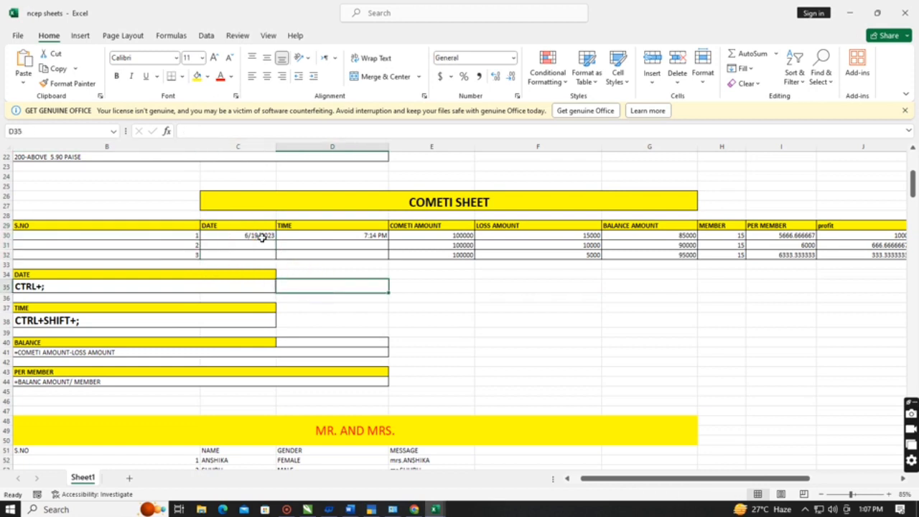
left_click(256, 233)
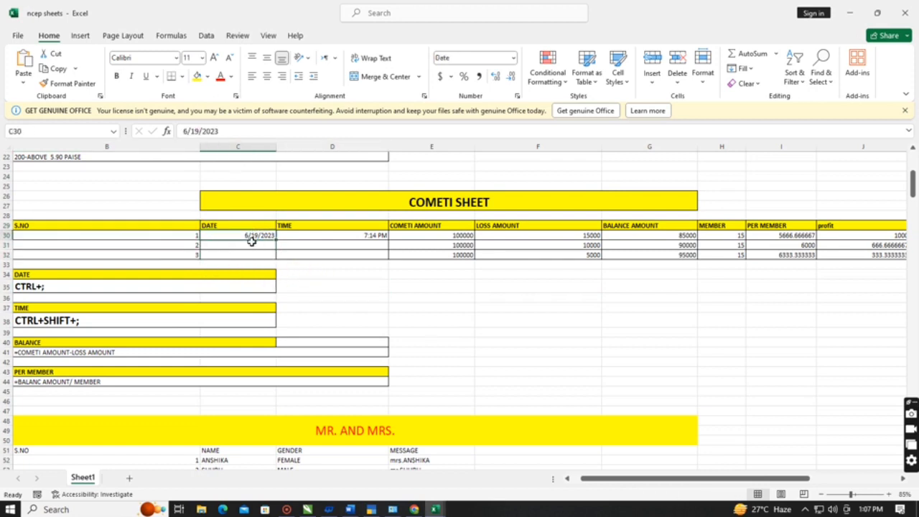
double_click(252, 244)
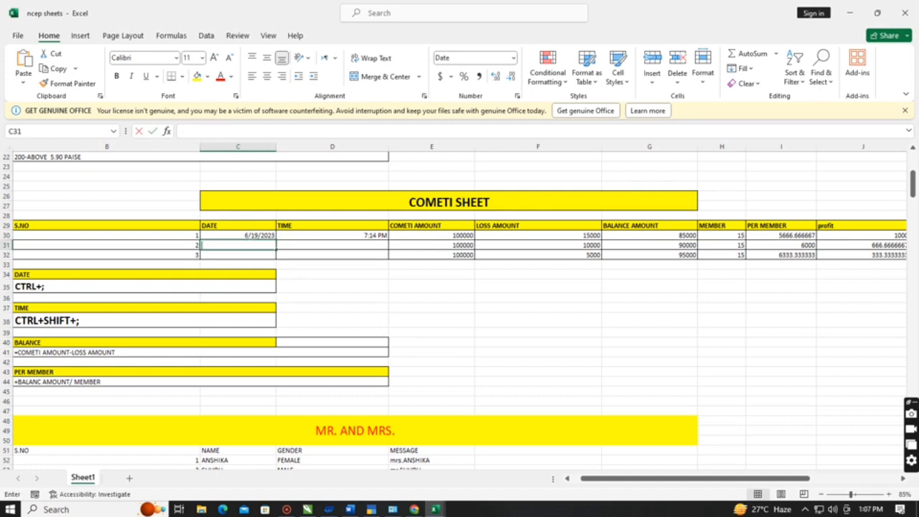
left_click(65, 288)
left_click(47, 318)
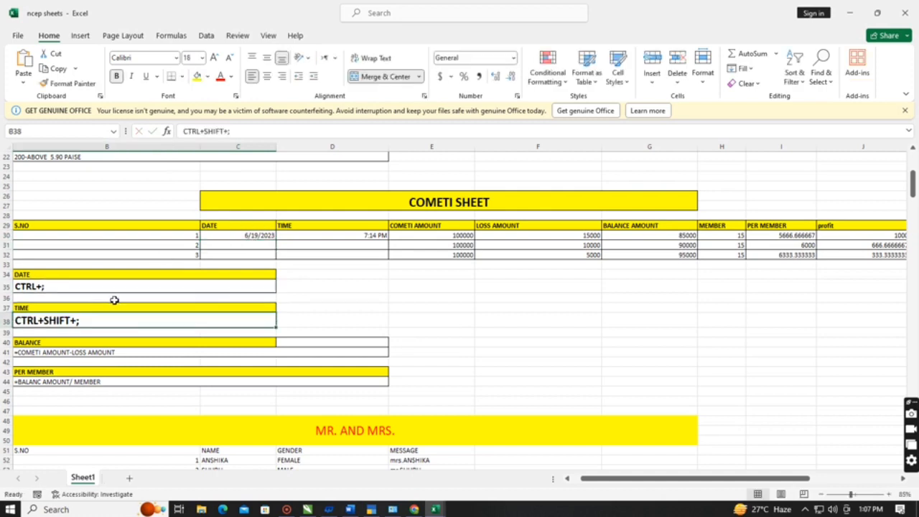
Step: Enter the current date, 10/4/2023, in the DATE column for all three rows of the COMETI SHEET
left_click(237, 235)
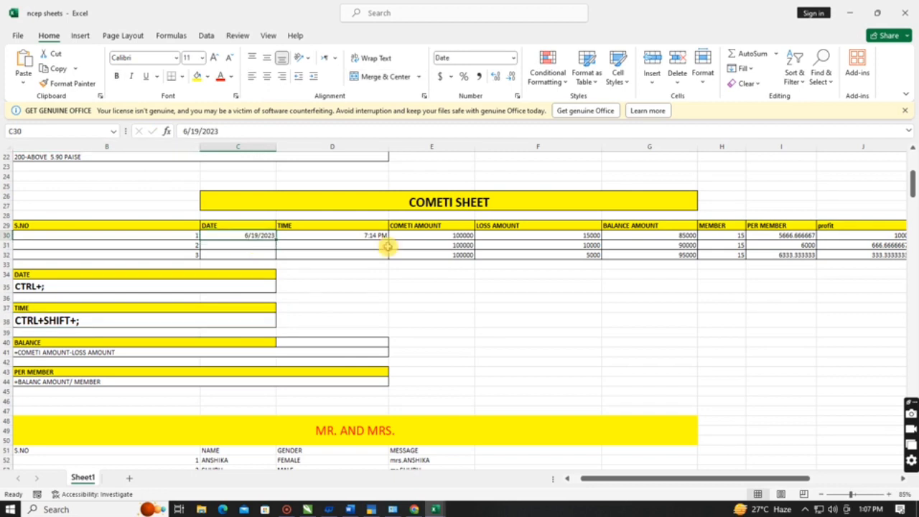
key("ctrl+semicolon")
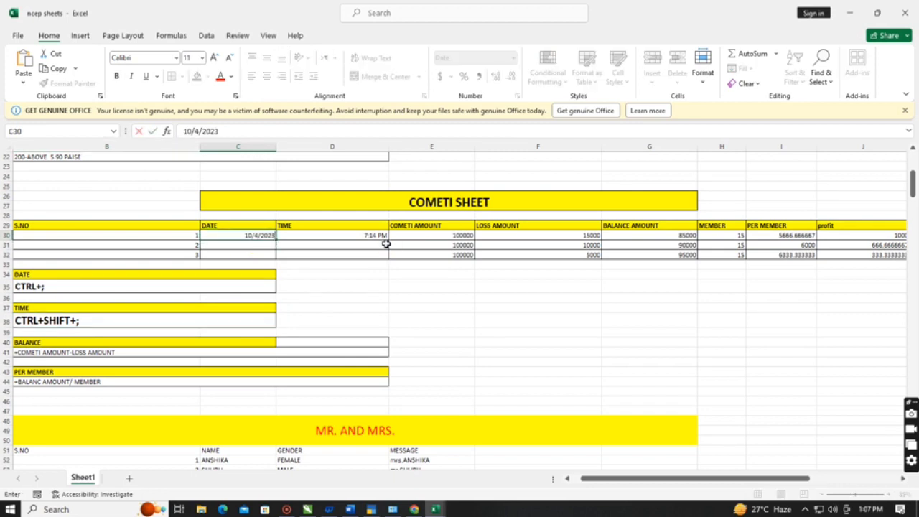
key("Return")
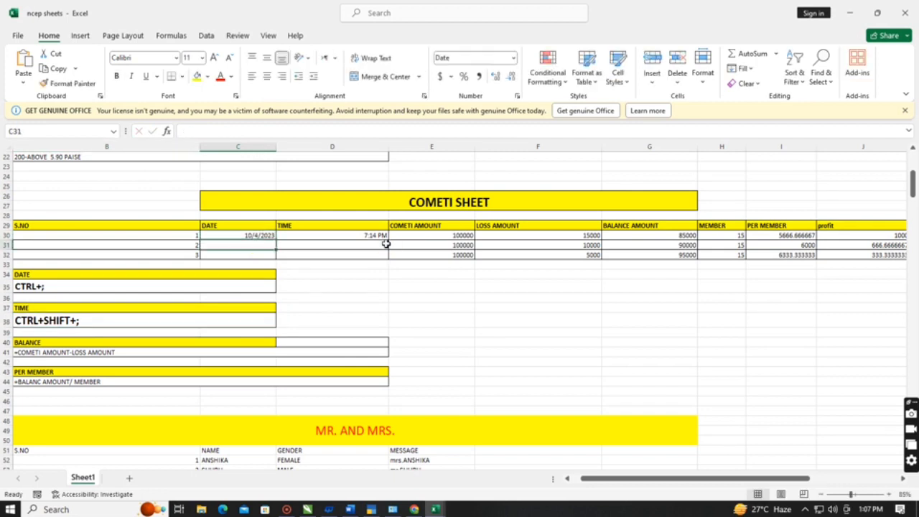
key("ctrl+semicolon")
key("Return")
key("ctrl+semicolon")
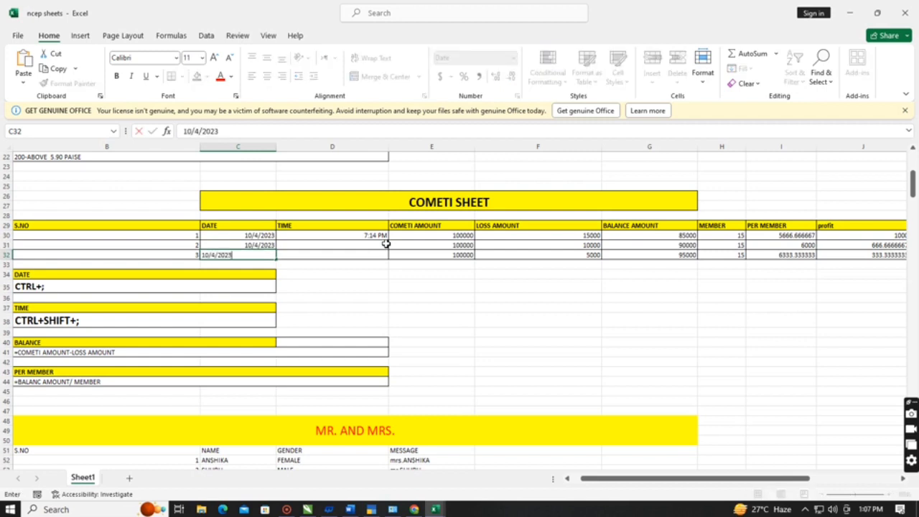
key("Tab")
Step: Enter the current time, 1:07 PM, in the TIME column for all three rows of the COMETI SHEET
key("Up")
key("Up")
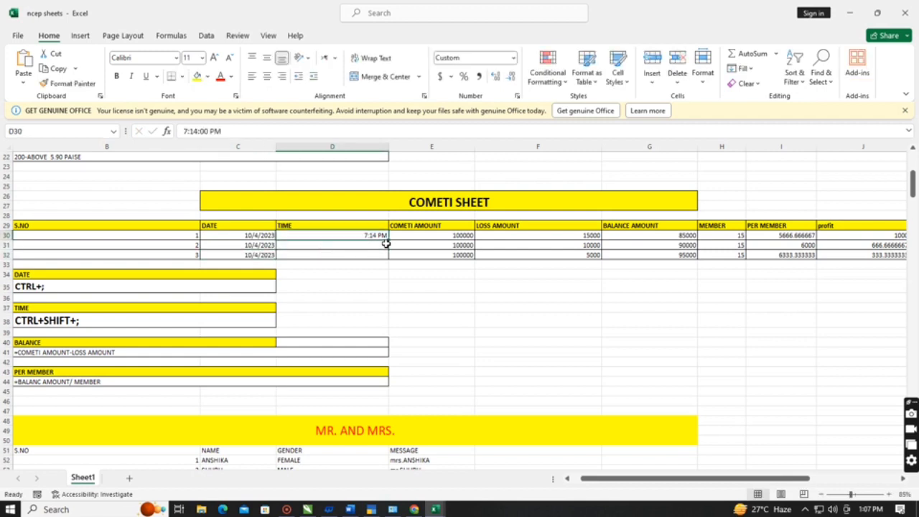
key("ctrl+shift+semicolon")
key("Return")
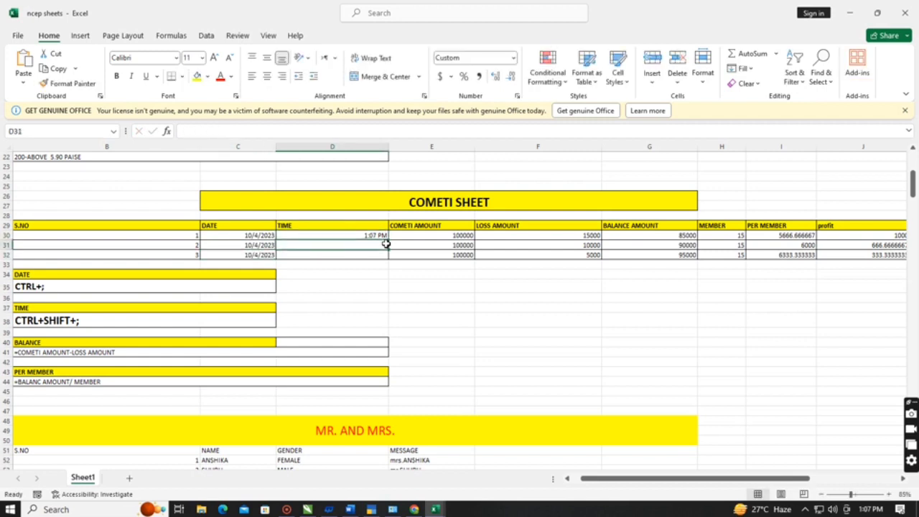
key("ctrl+shift+semicolon")
key("Return")
key("ctrl+shift+semicolon")
key("Return")
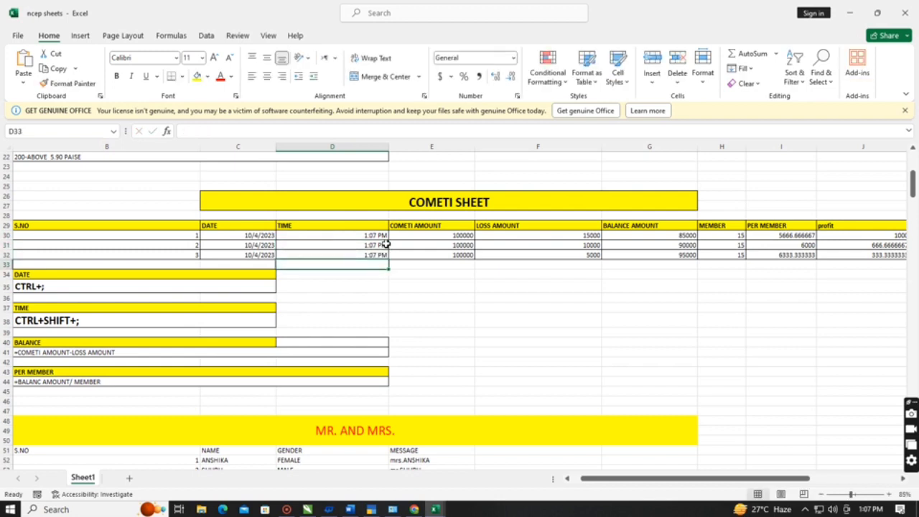
left_click(416, 273)
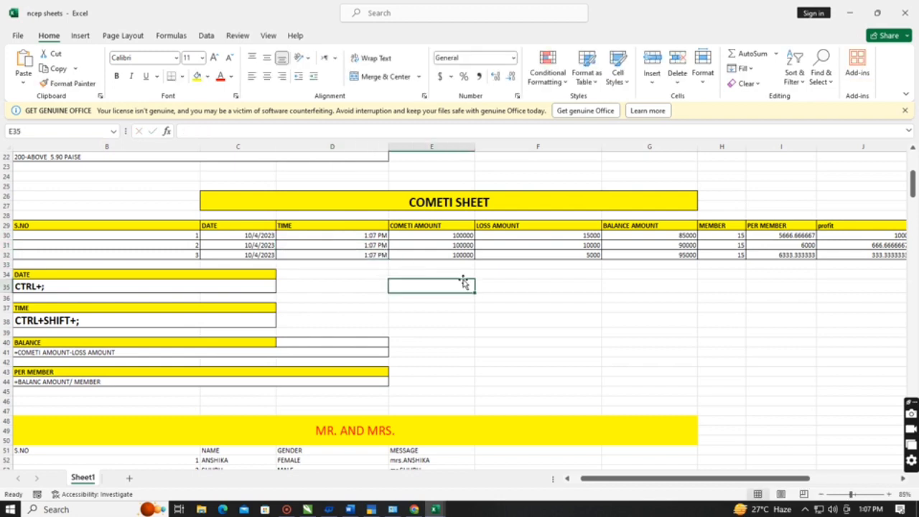
left_click(515, 277)
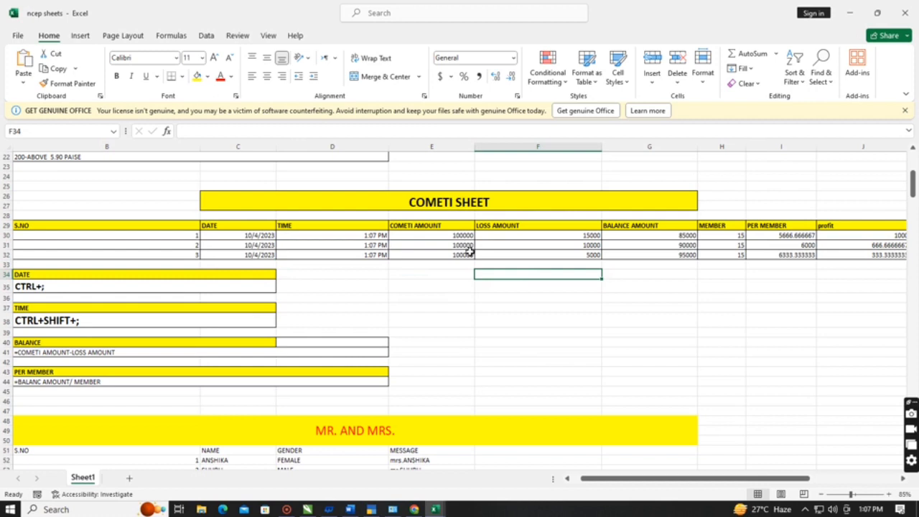
left_click(496, 298)
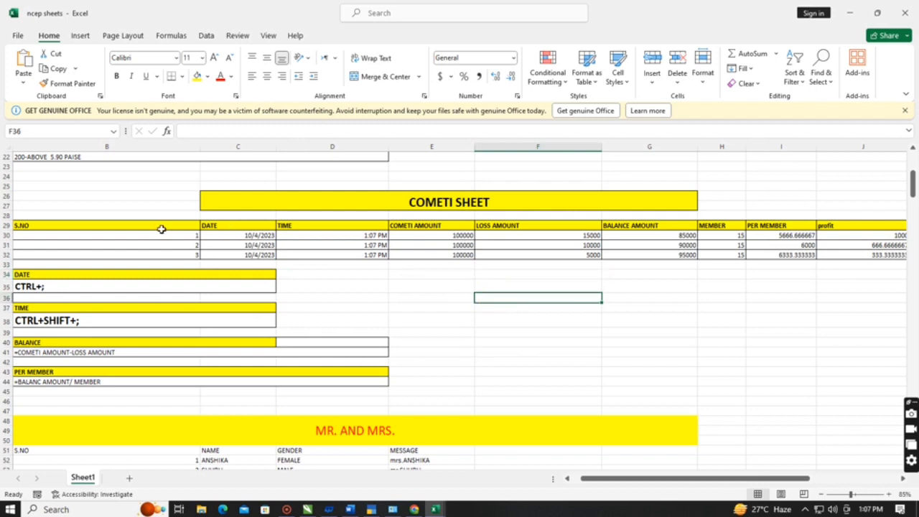
left_click_drag(160, 231, 169, 251)
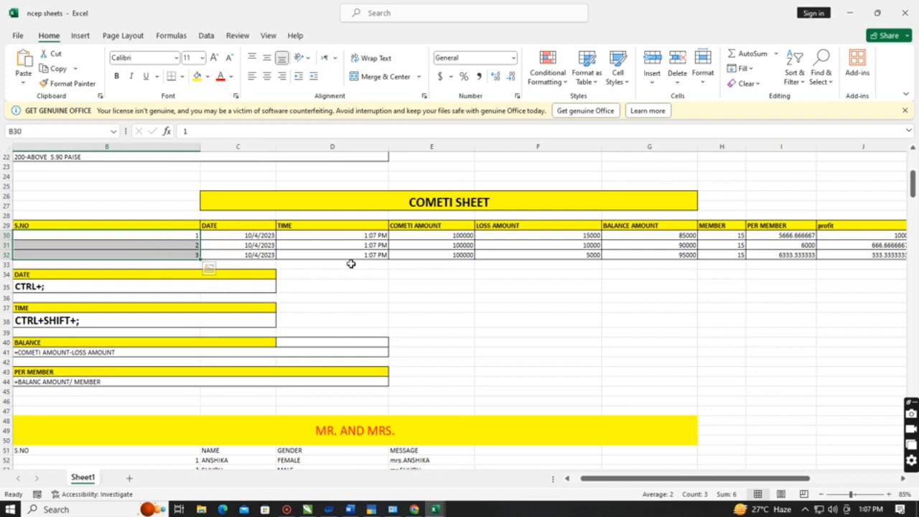
left_click(391, 273)
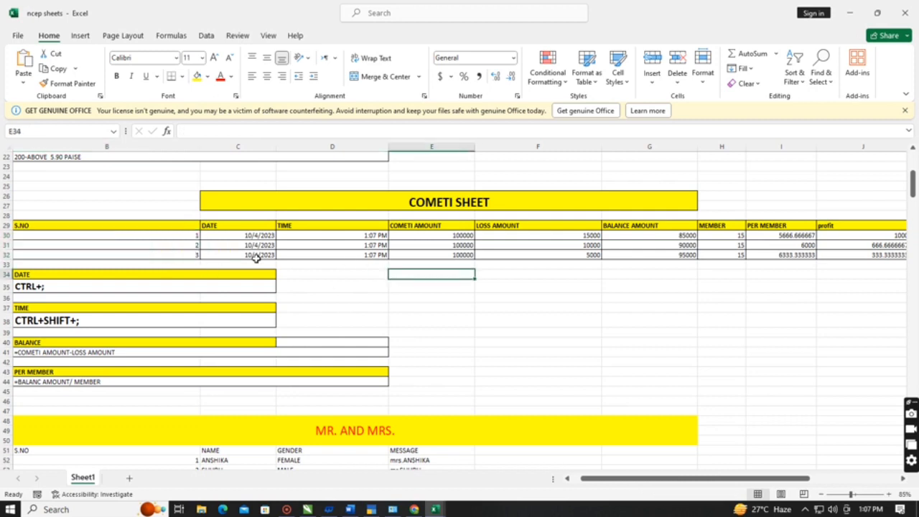
Step: Replace the three serial numbers in B30:B32 of the COMETI SHEET with the members' first names
left_click_drag(700, 298, 6, 263)
left_click(441, 266)
left_click(357, 236)
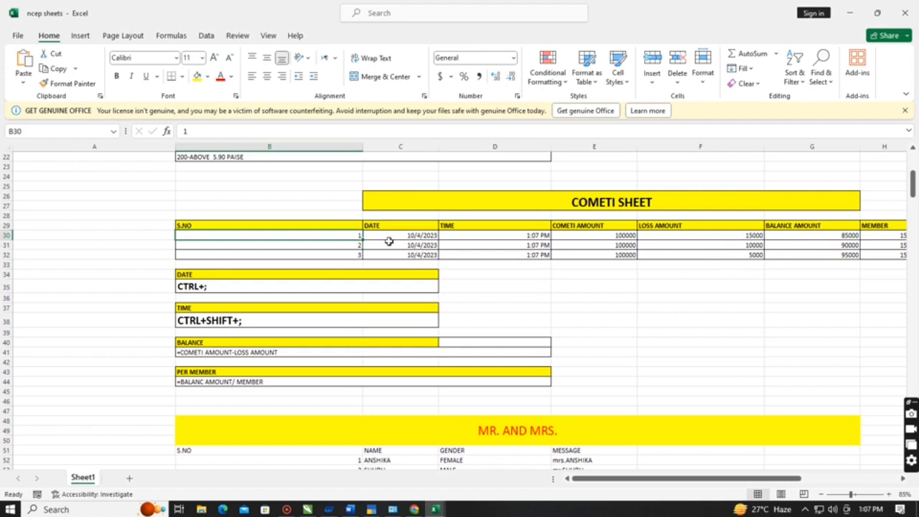
type("MANO")
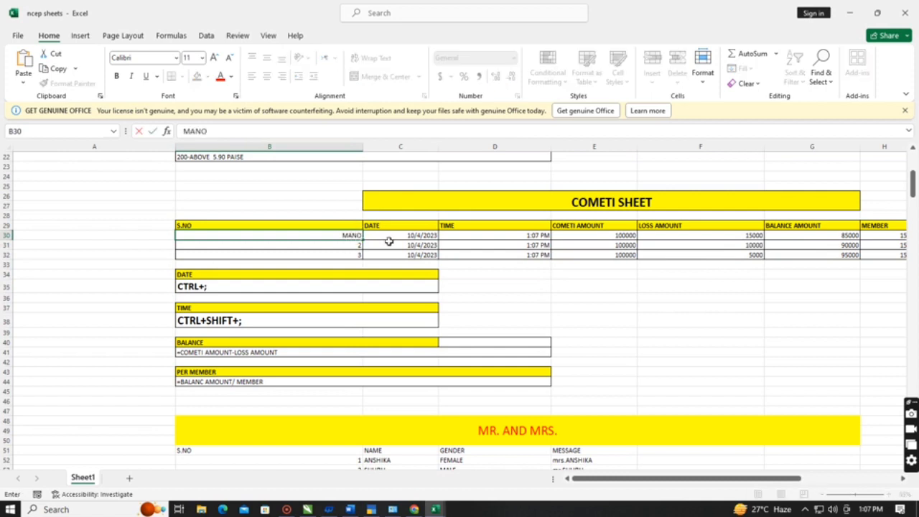
type("J")
key("Return")
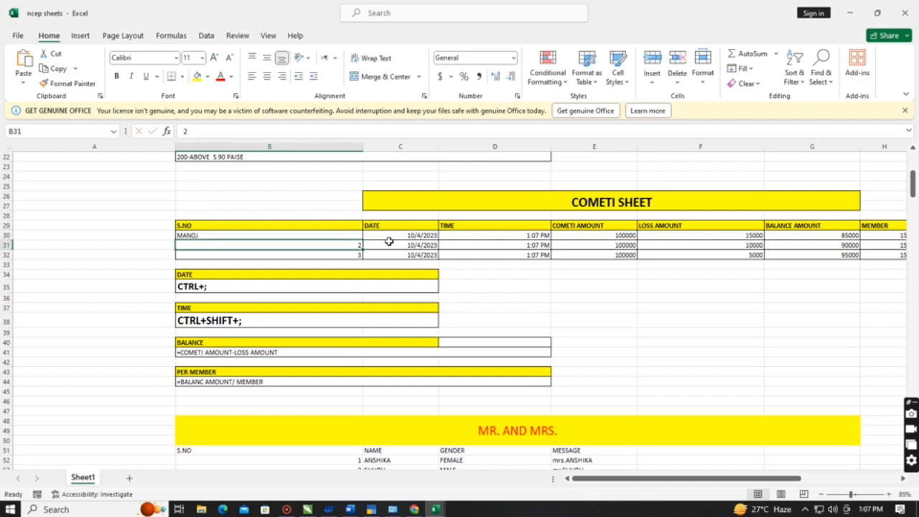
type("MUSKAN")
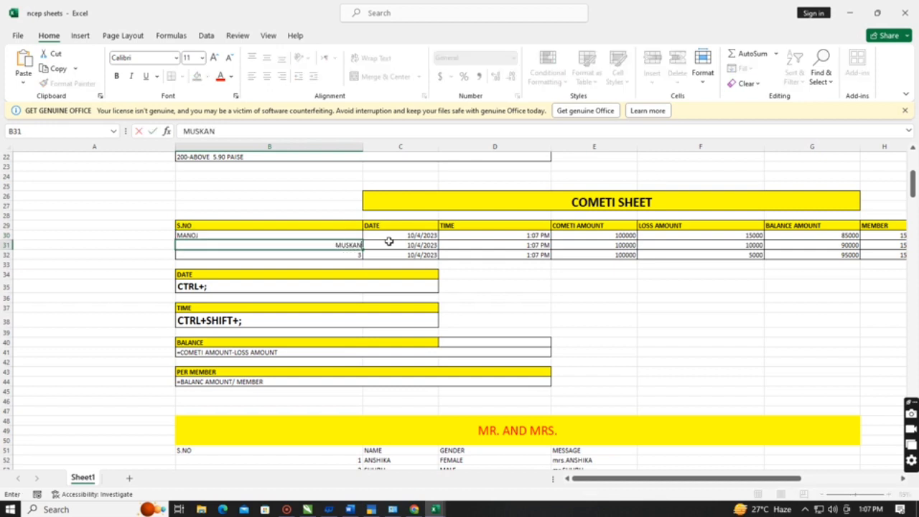
key("Return")
type("AASHU")
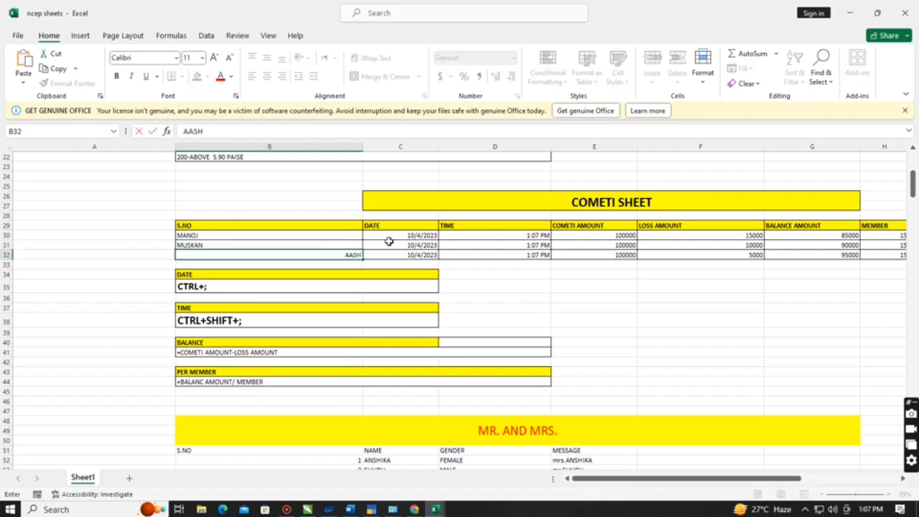
Step: Change the S.NO column header in the COMETI SHEET table to NAME
left_click(358, 228)
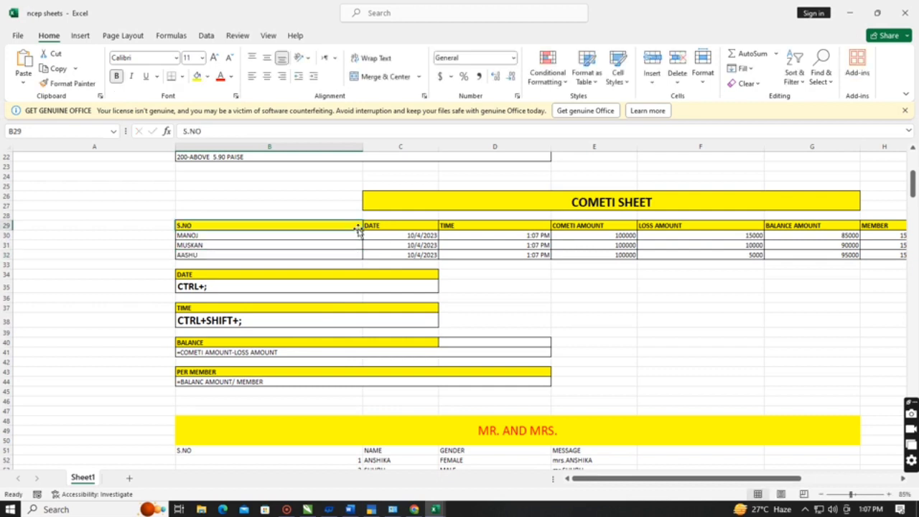
type("NAME")
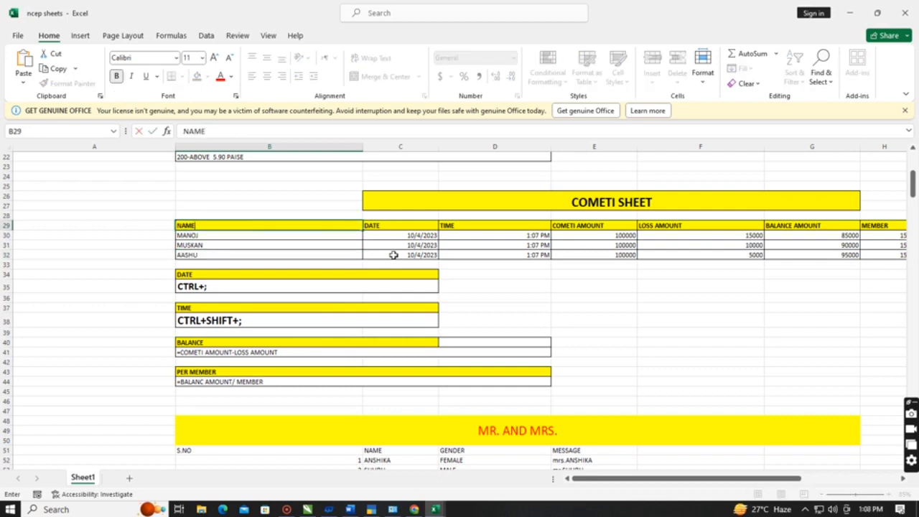
left_click(506, 275)
left_click_drag(301, 237, 305, 258)
left_click(490, 342)
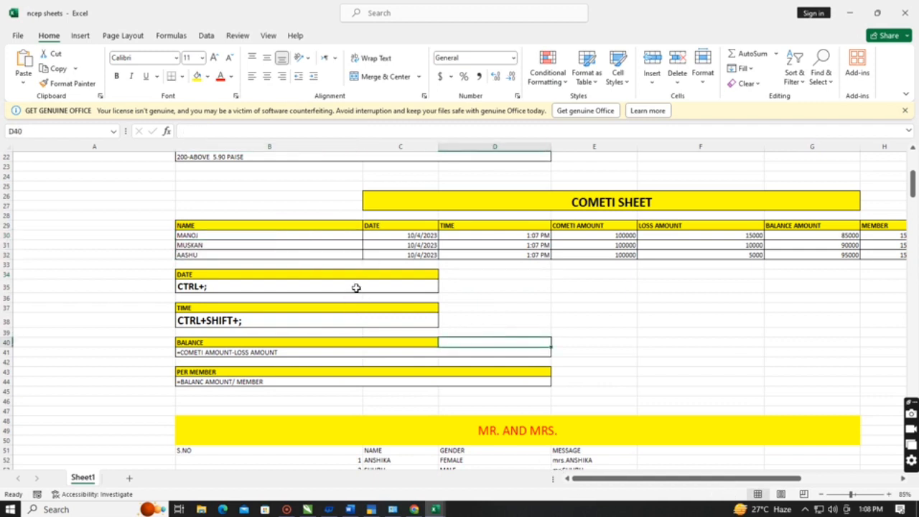
left_click(252, 235)
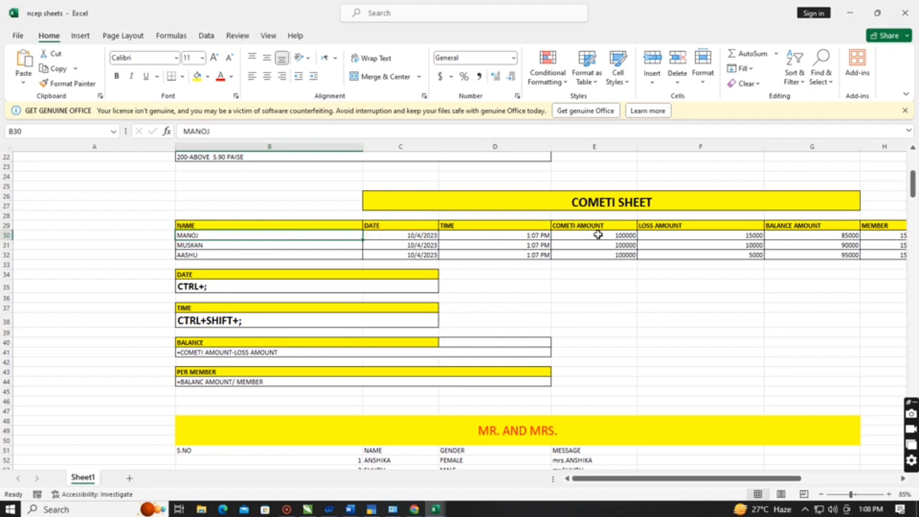
left_click(256, 253)
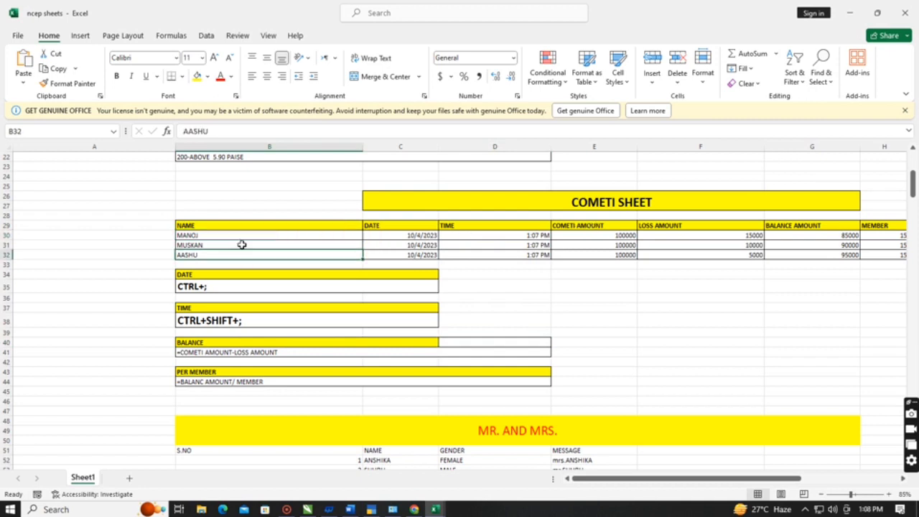
left_click(242, 244)
Step: Apply the comma number format to the first row's COMETI AMOUNT value in E30
left_click_drag(656, 479, 666, 478)
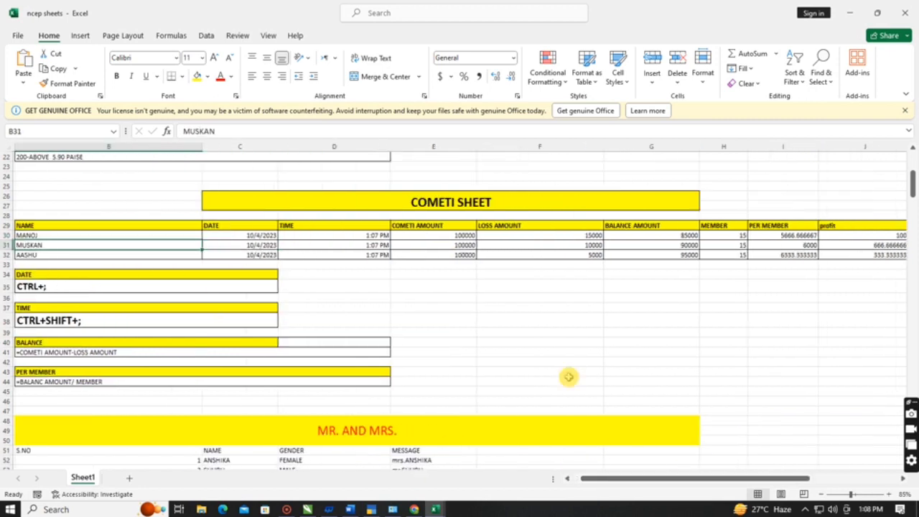
left_click_drag(435, 237, 448, 266)
left_click(448, 309)
left_click(460, 252)
left_click(450, 234)
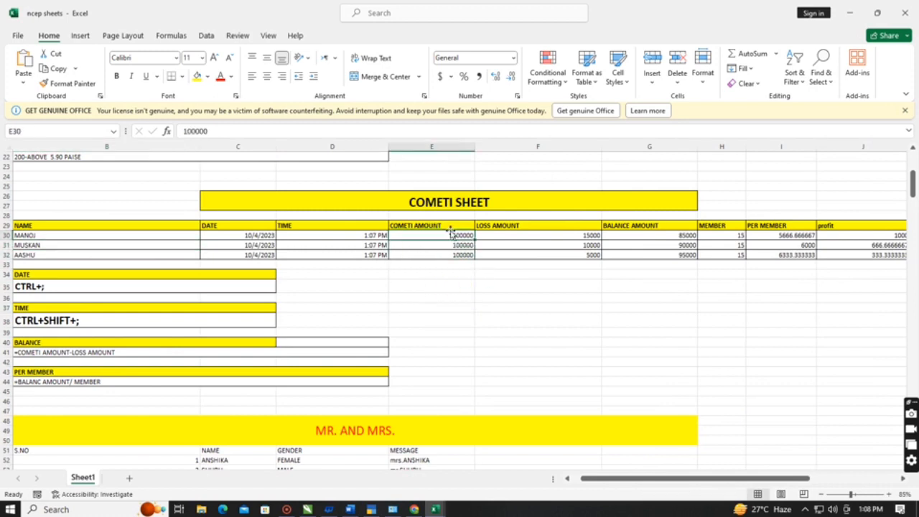
left_click(478, 76)
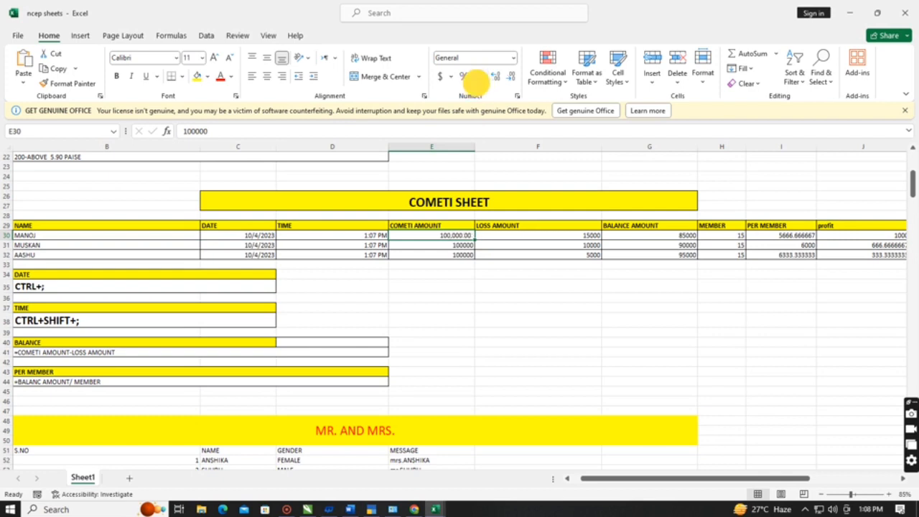
Step: Remove both decimal places from the first row's COMETI AMOUNT in E30
left_click(490, 295)
left_click(458, 236)
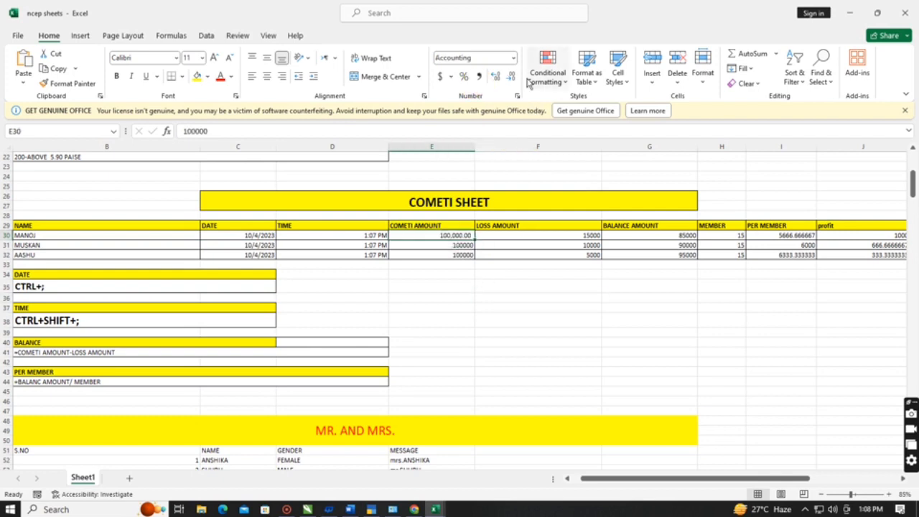
left_click(511, 77)
left_click(510, 76)
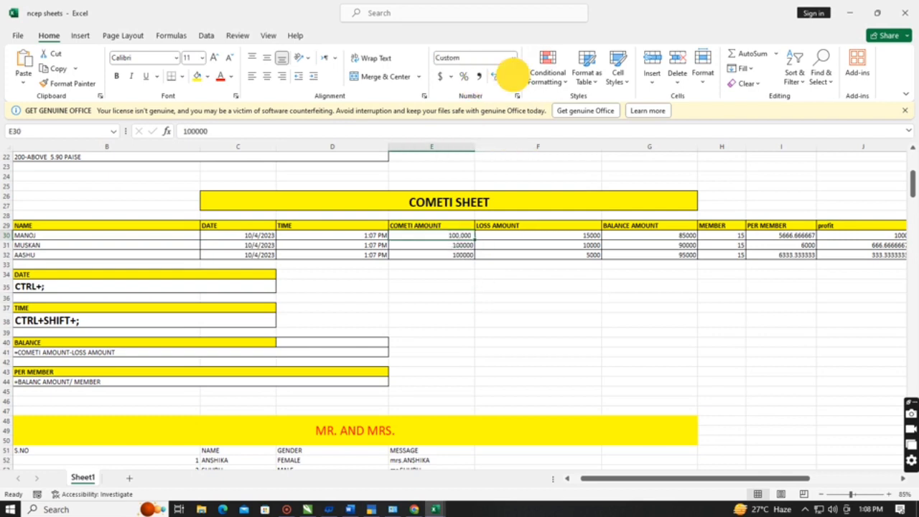
Step: Apply the comma number format without decimals to the remaining COMETI AMOUNT values in E31:E32
left_click(465, 256)
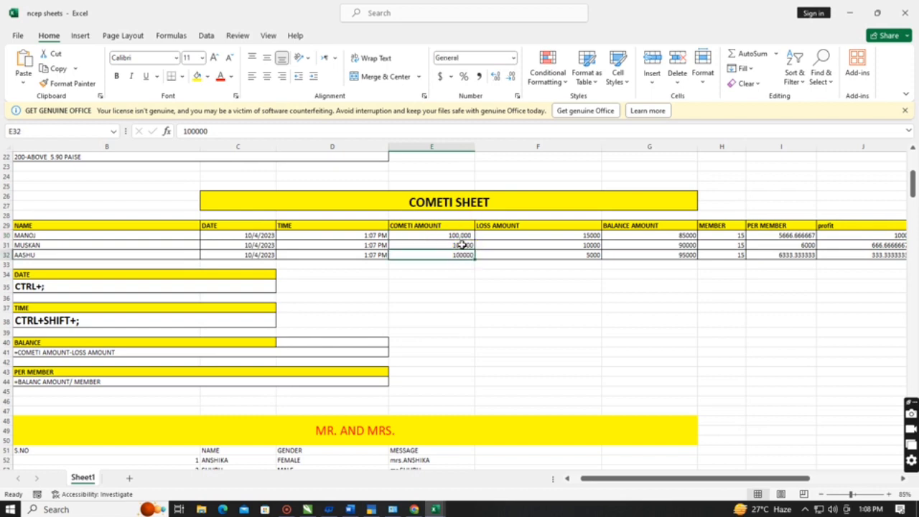
left_click(465, 246)
left_click_drag(456, 247, 455, 253)
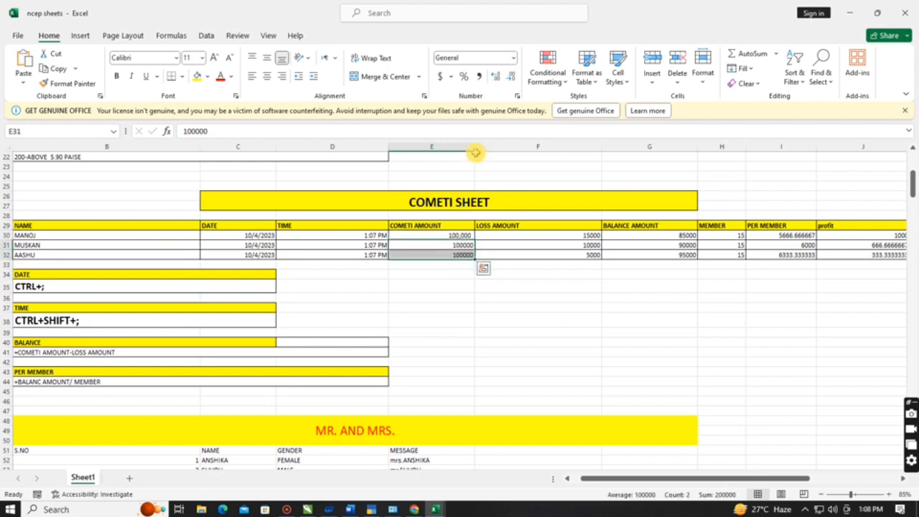
left_click(478, 76)
left_click(510, 76)
left_click(511, 76)
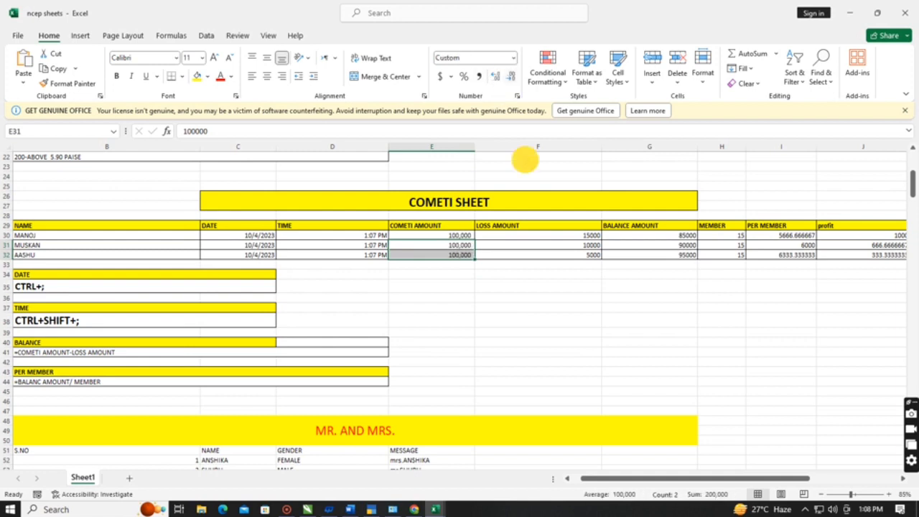
left_click(542, 274)
Step: Review the COMETI AMOUNT and LOSS AMOUNT values in the three member rows
left_click(446, 234)
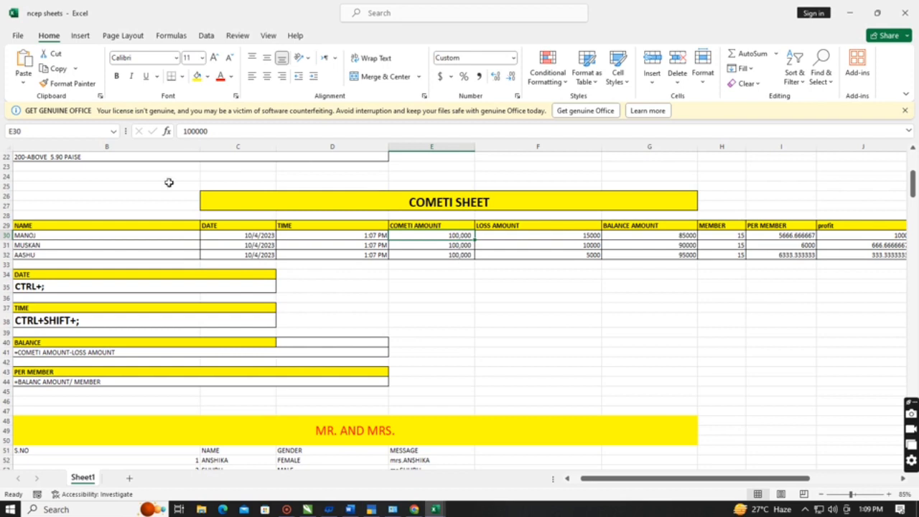
left_click(549, 237)
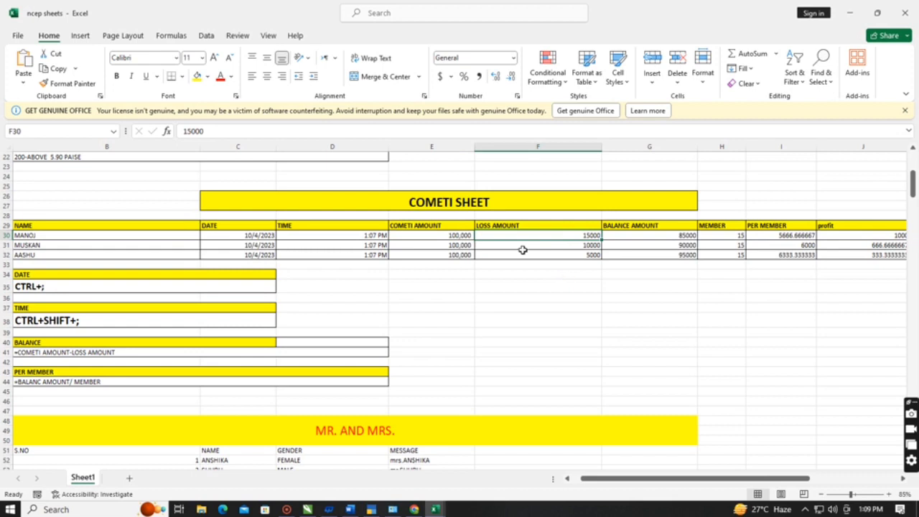
left_click(529, 246)
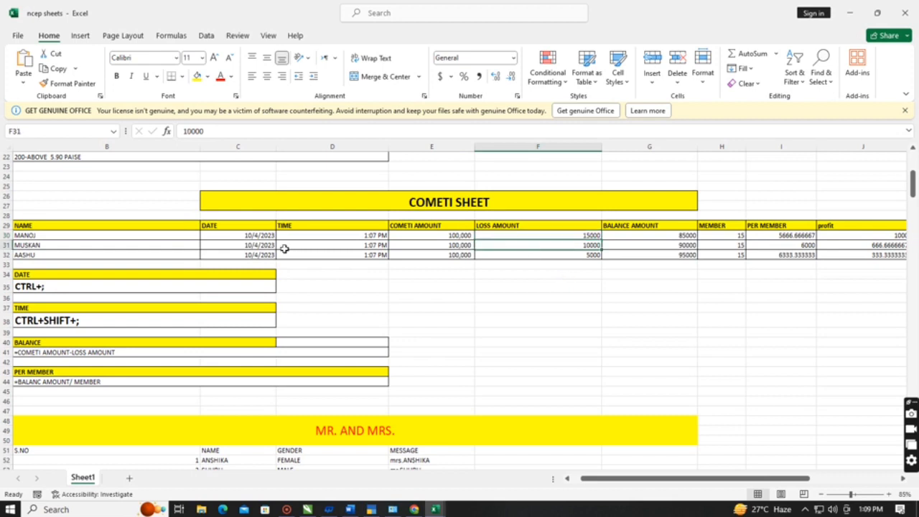
left_click(535, 256)
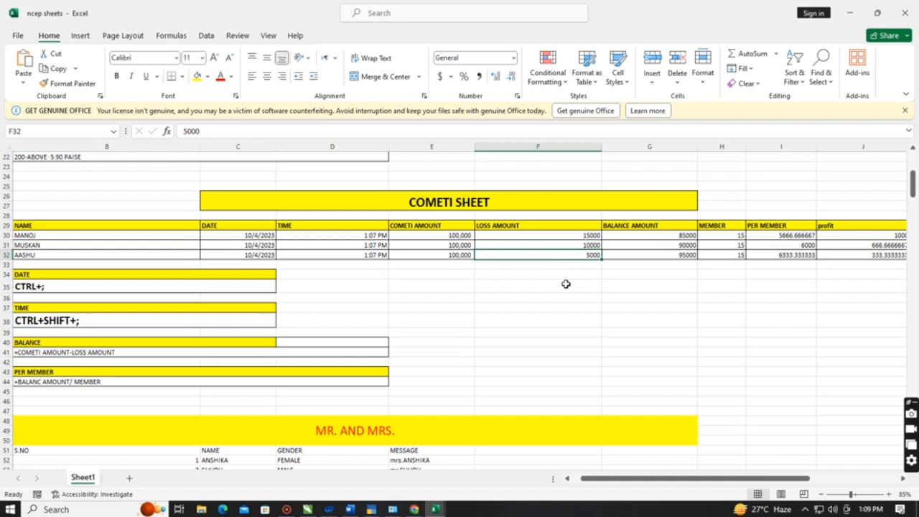
key("Left")
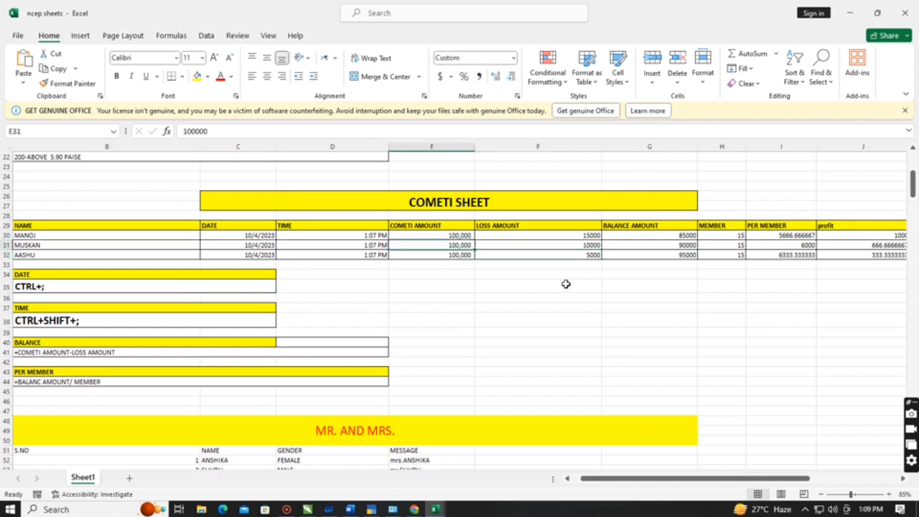
key("Up")
key("Up")
key("Right")
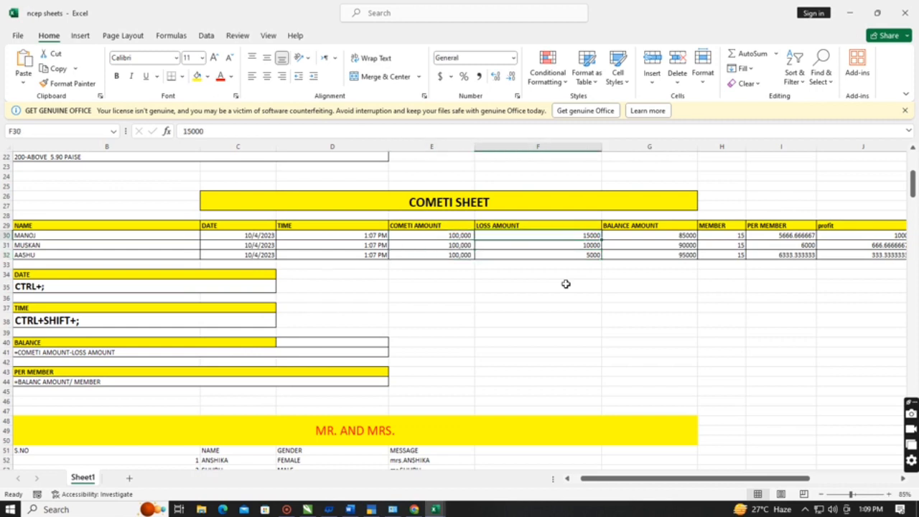
Step: Enter the formula =E30-F30 in G30 to calculate the first row's BALANCE AMOUNT
key("Right")
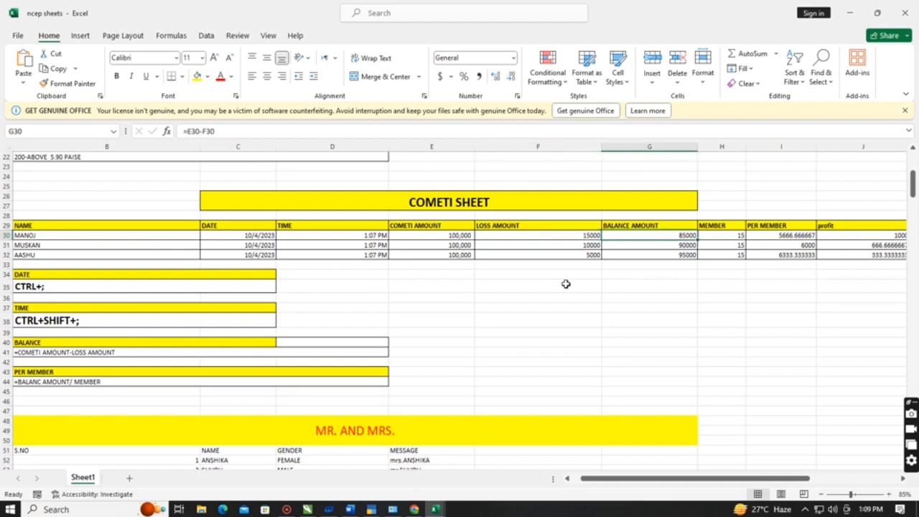
type("=")
key("Left")
key("Left")
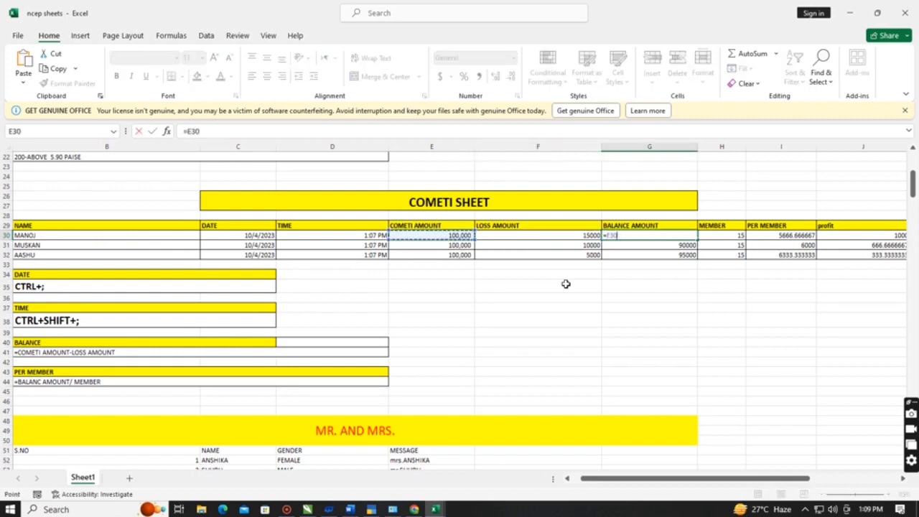
type("-")
key("Left")
key("Return")
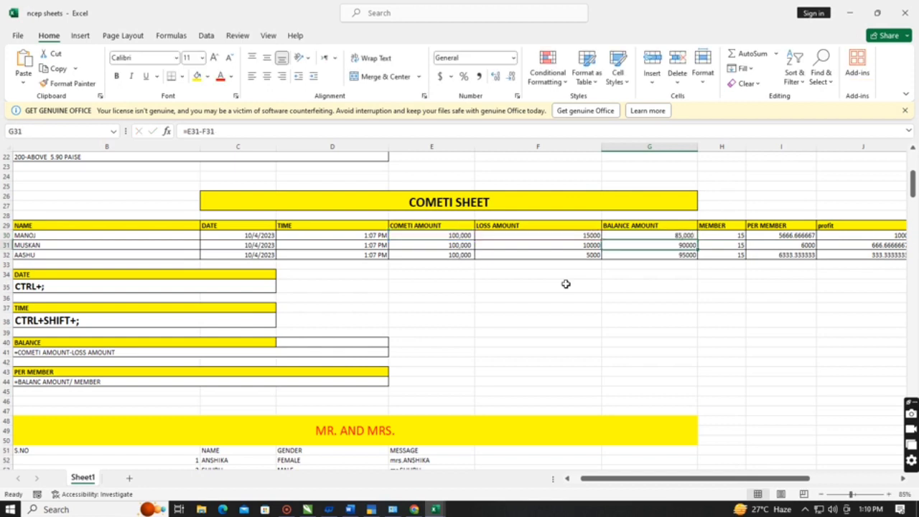
left_click(662, 237)
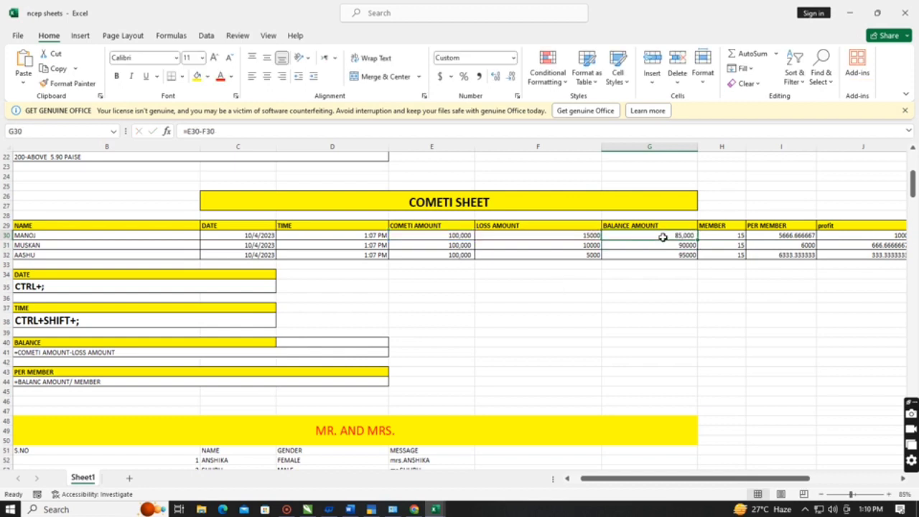
Step: Set the MEMBER count to 3 in all three rows, H30:H32
left_click_drag(729, 237, 739, 257)
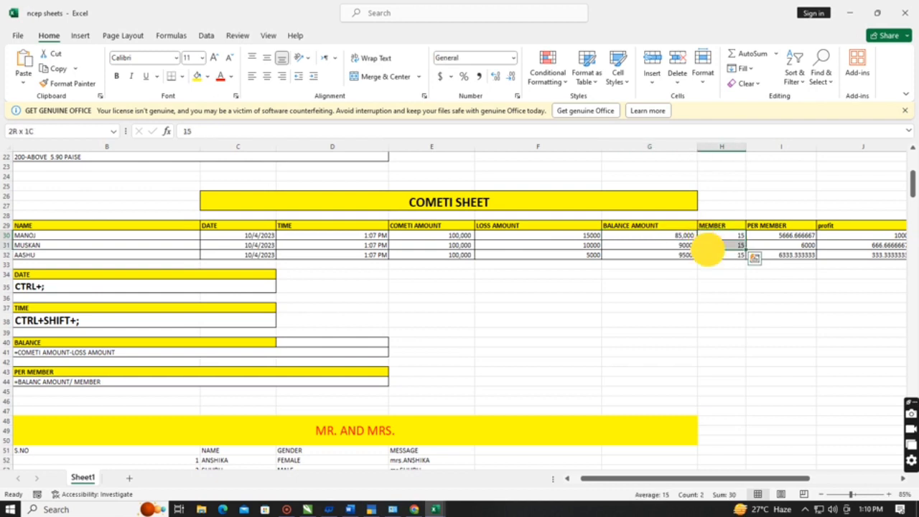
type("3")
key("Return")
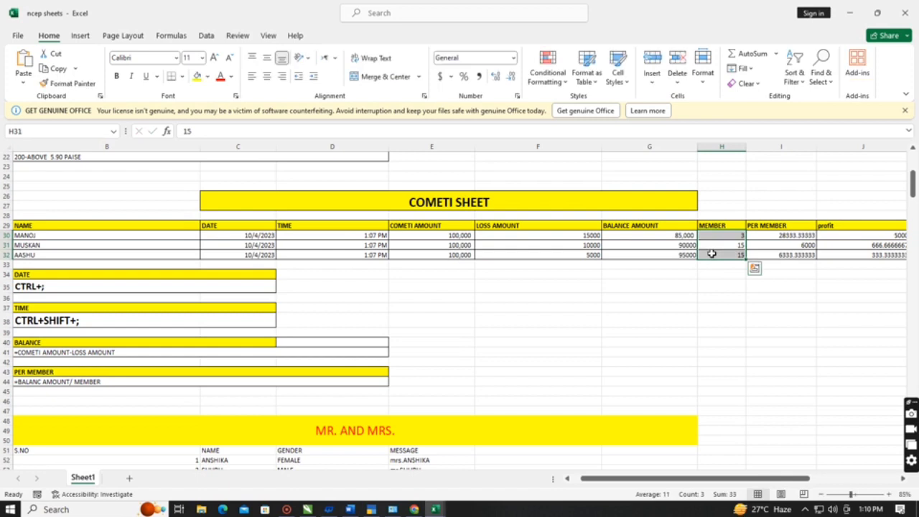
left_click(725, 244)
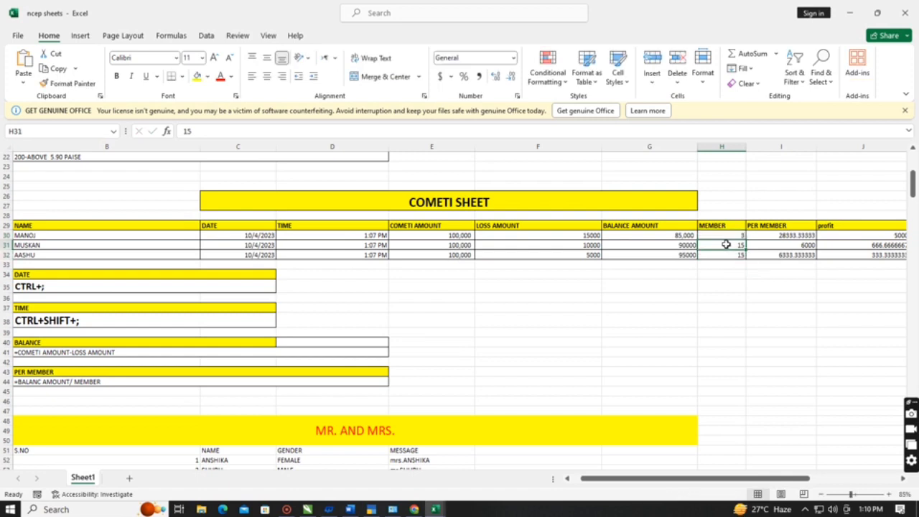
type("3")
key("Return")
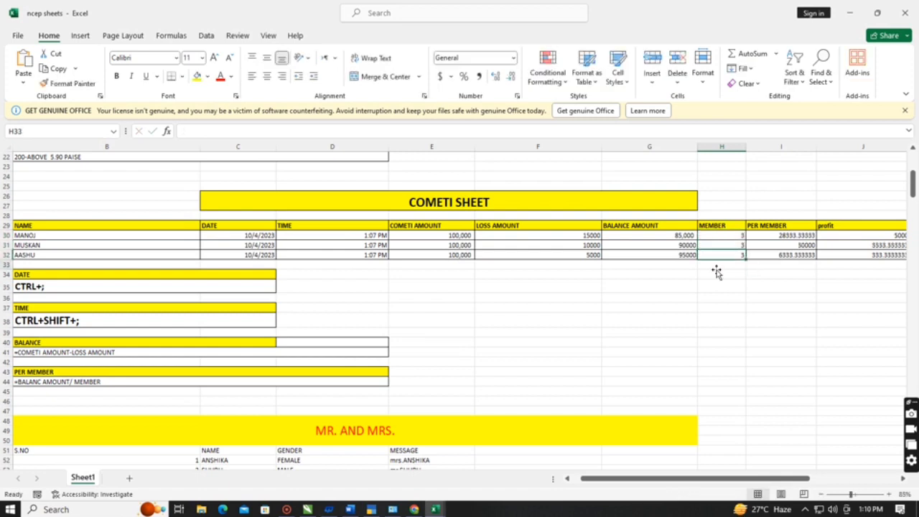
type("3")
key("Return")
Step: Clear the first row's PER MEMBER formula in I30
left_click(801, 239)
left_click_drag(800, 243, 799, 255)
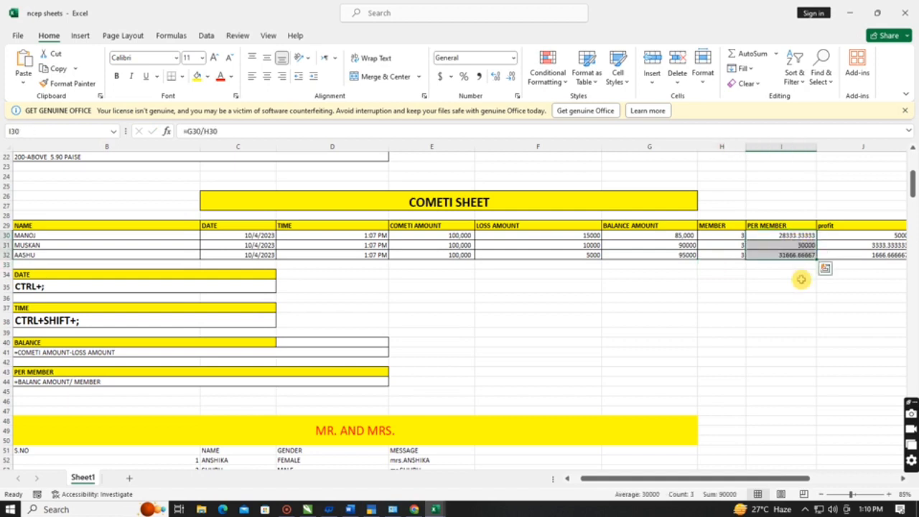
left_click(799, 282)
left_click(788, 236)
key("Delete")
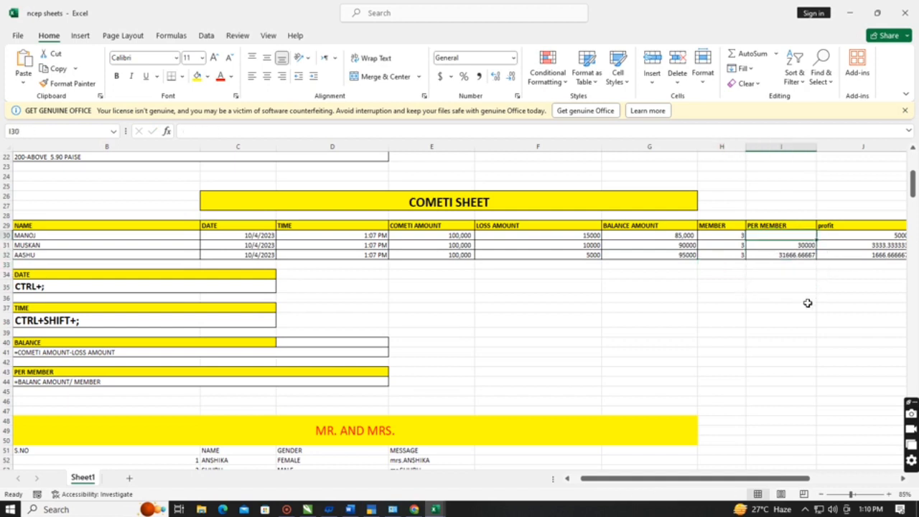
Step: Examine how the LOSS AMOUNT and BALANCE AMOUNT entries relate across the three member rows
left_click(806, 305)
left_click(801, 237)
left_click(679, 236)
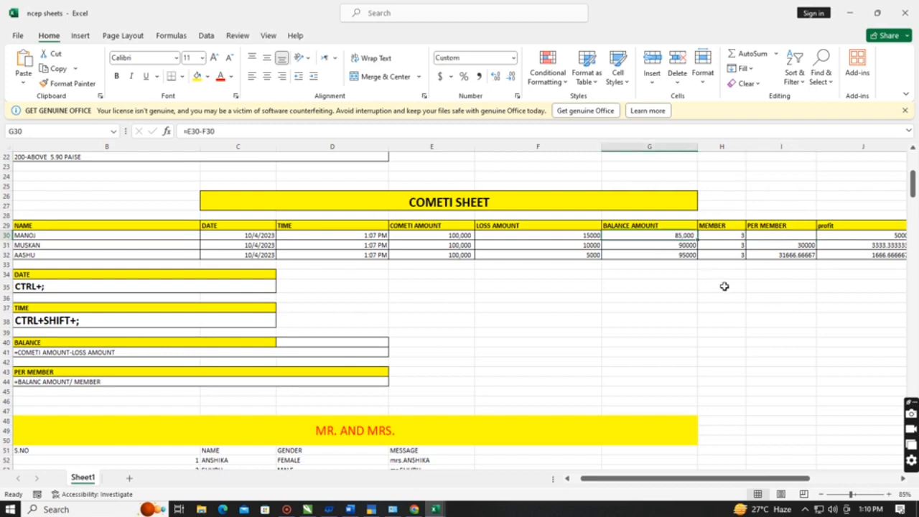
left_click(750, 307)
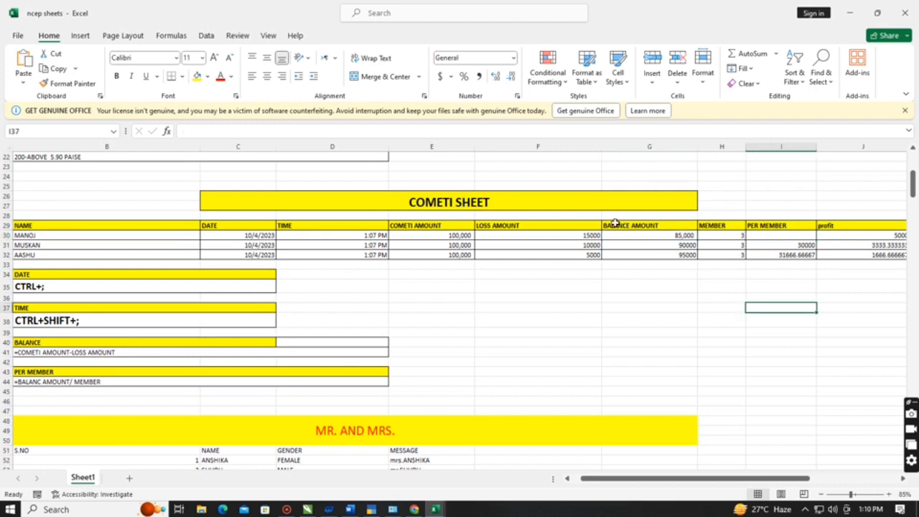
left_click(558, 235)
left_click(740, 331)
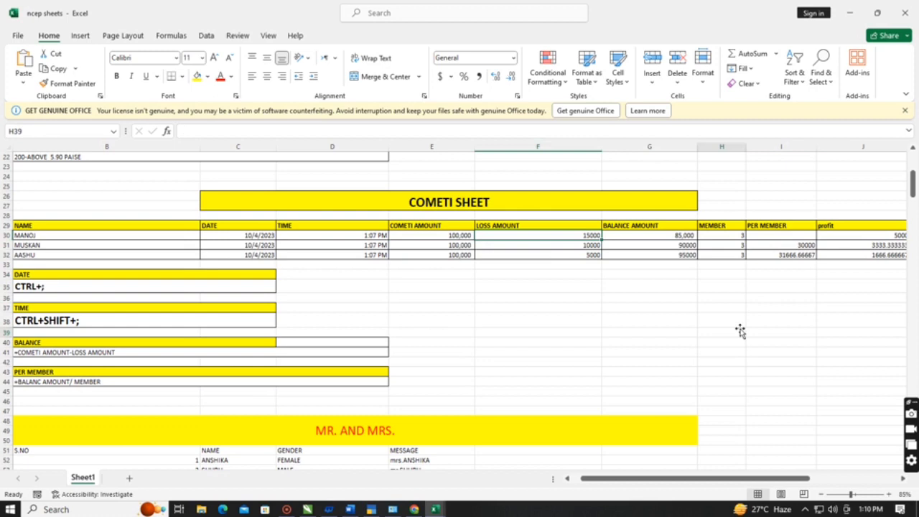
left_click(535, 256)
left_click(688, 255)
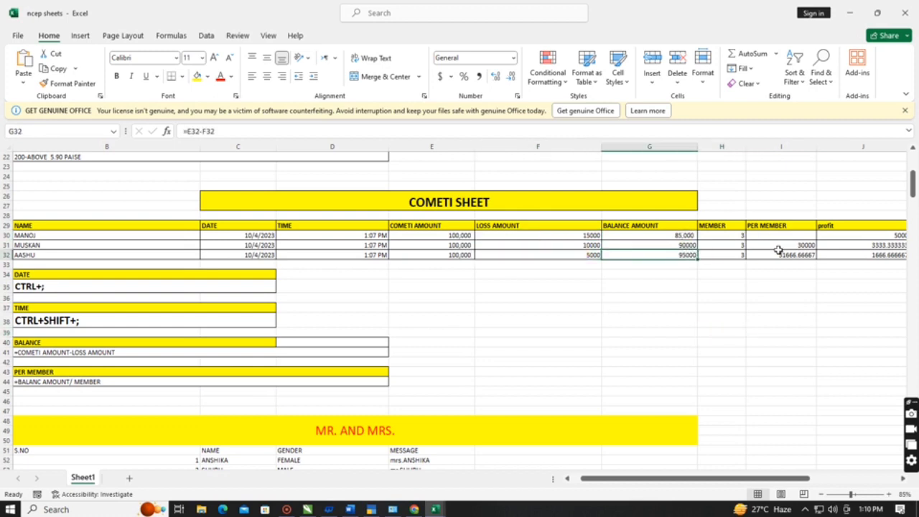
left_click(588, 244)
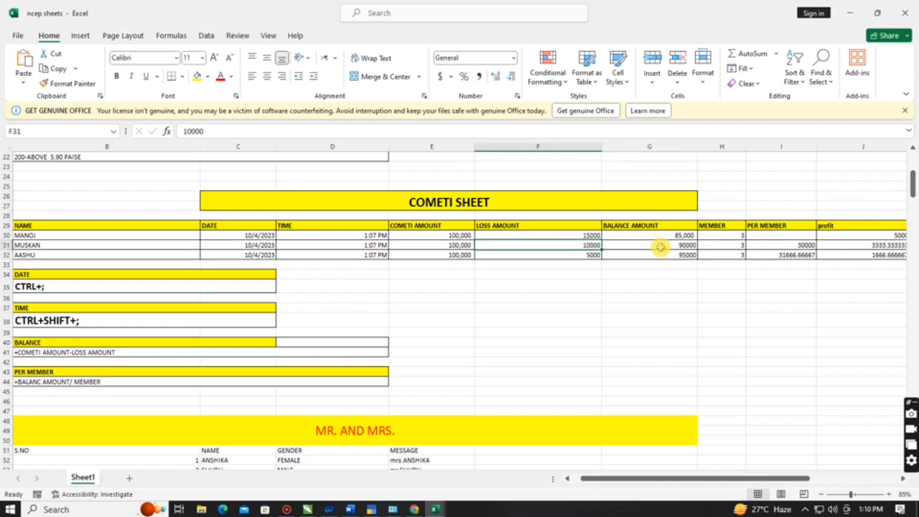
left_click(663, 235)
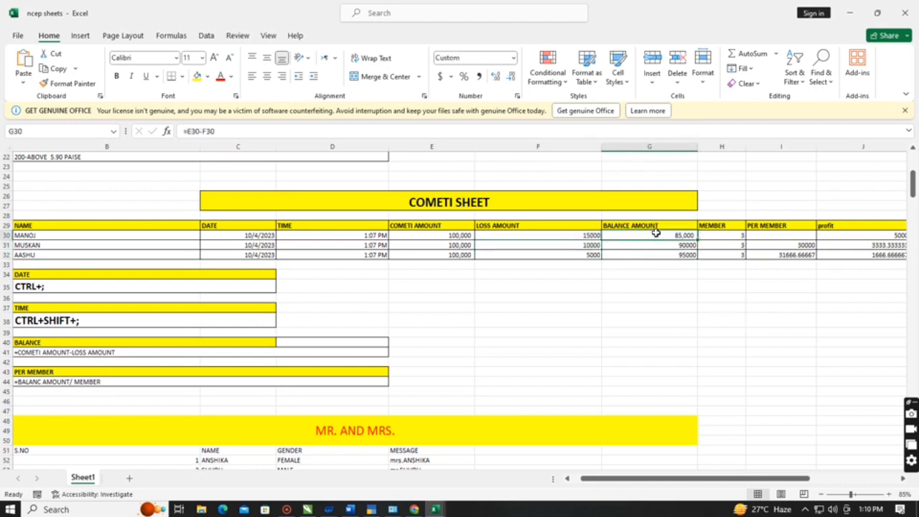
left_click(575, 236)
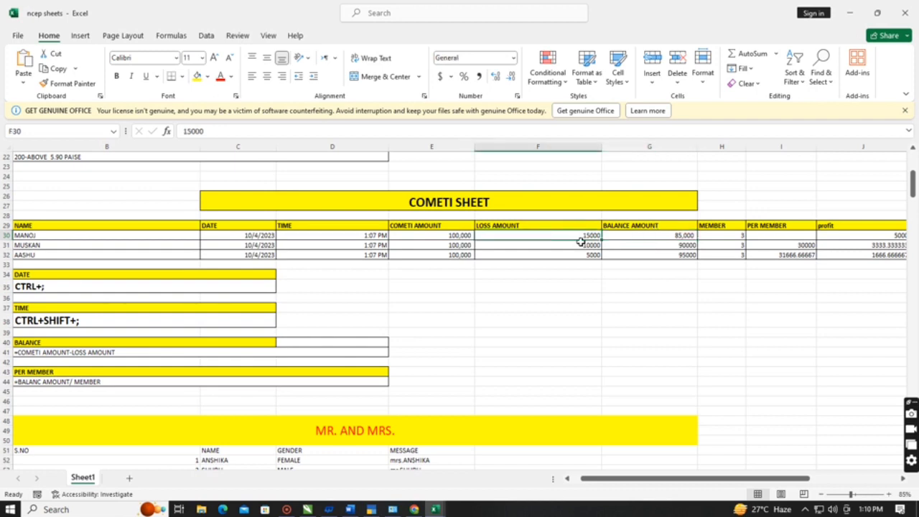
left_click(654, 315)
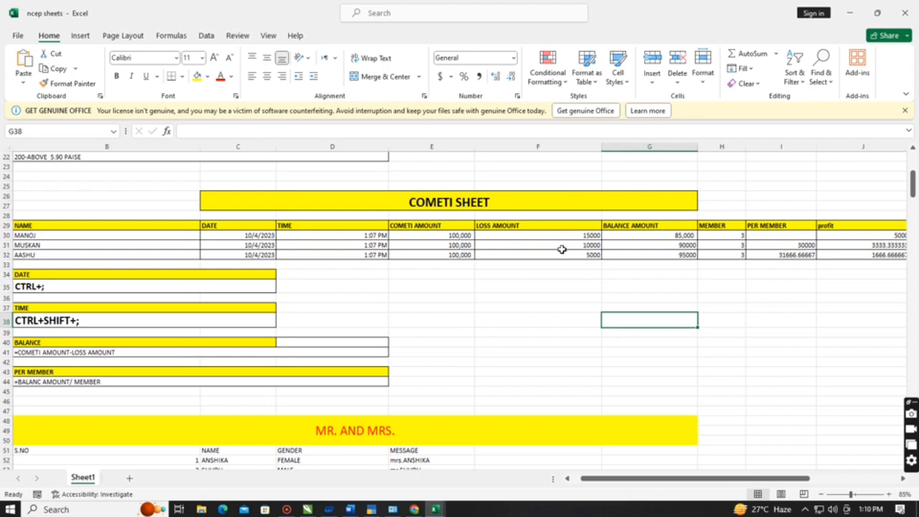
left_click(594, 283)
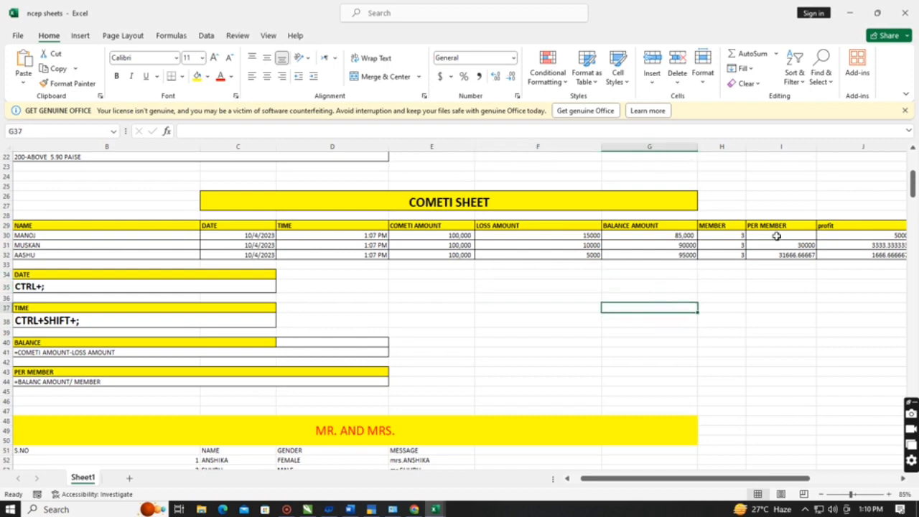
Step: Enter the formula =G30/H30 in I30 to calculate the first row's PER MEMBER amount
left_click(775, 234)
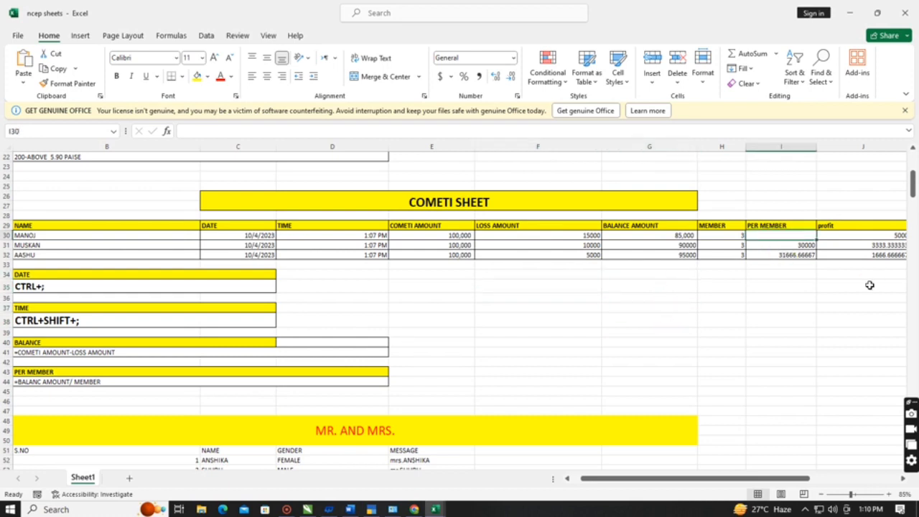
type("=")
key("Left")
key("Left")
key("Left")
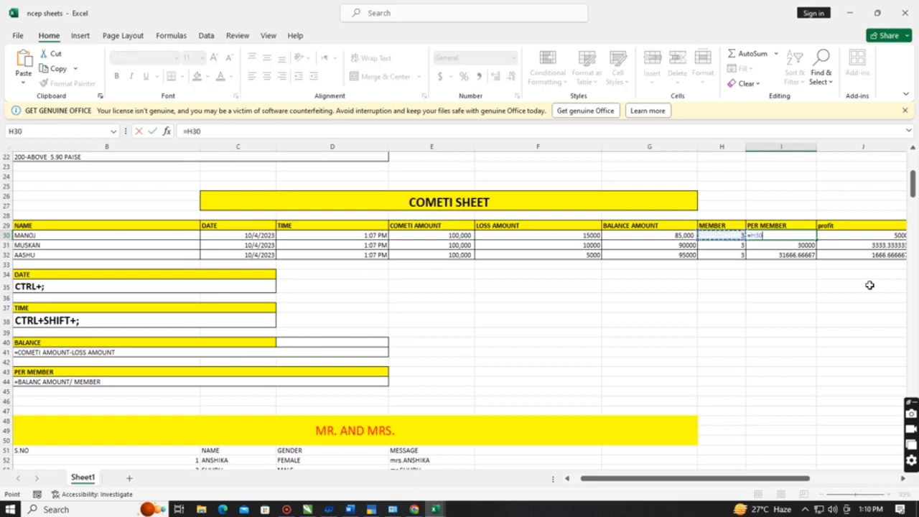
key("Right")
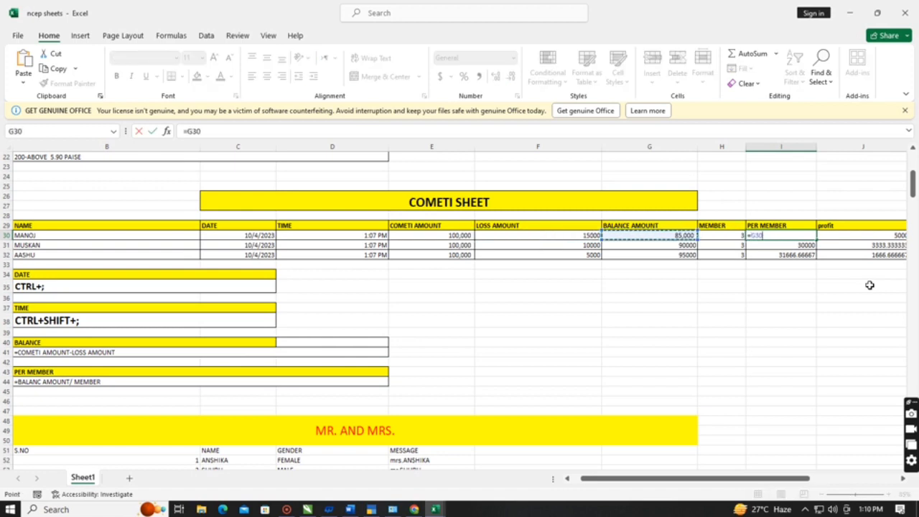
type("/")
key("Left")
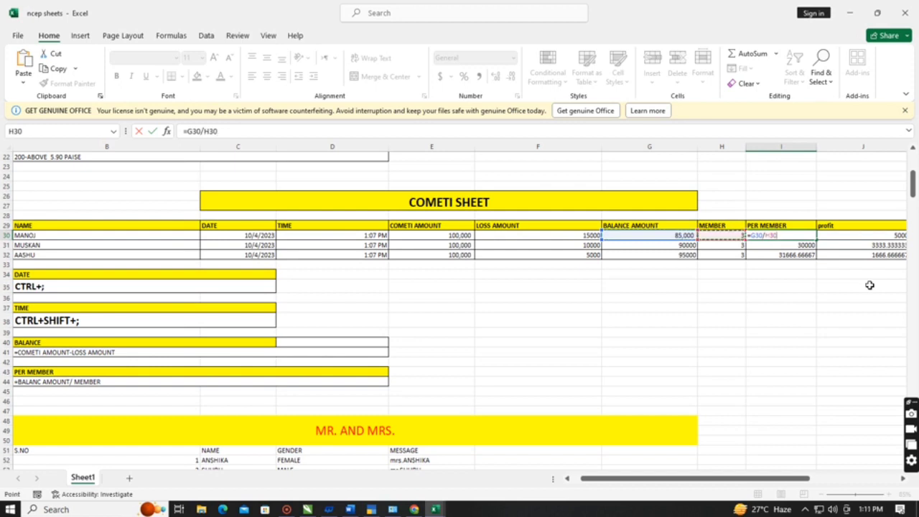
key("ctrl+Return")
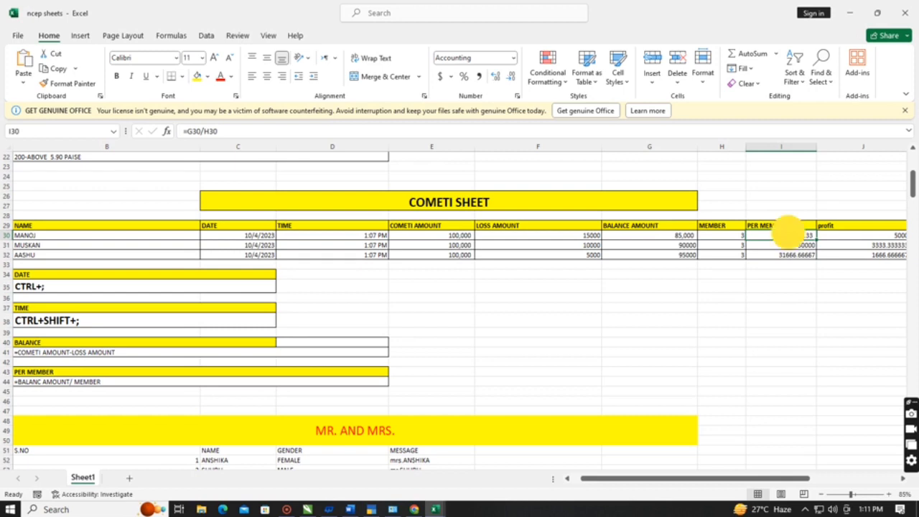
Step: Copy the PER MEMBER formula from I30 down through I32
left_click_drag(789, 231, 789, 252)
left_click(772, 281)
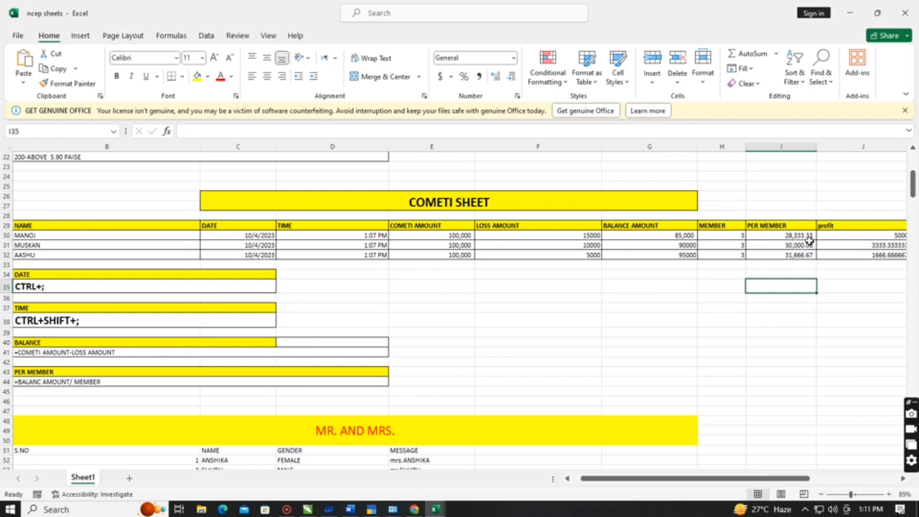
Step: Examine how the PER MEMBER and profit entries relate to the BALANCE AMOUNT in the COMETI SHEET rows
left_click(775, 255)
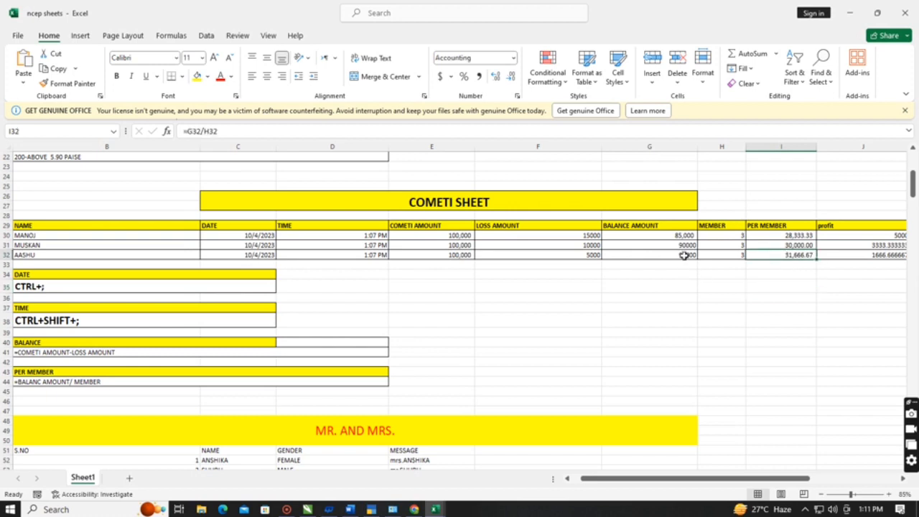
left_click(683, 255)
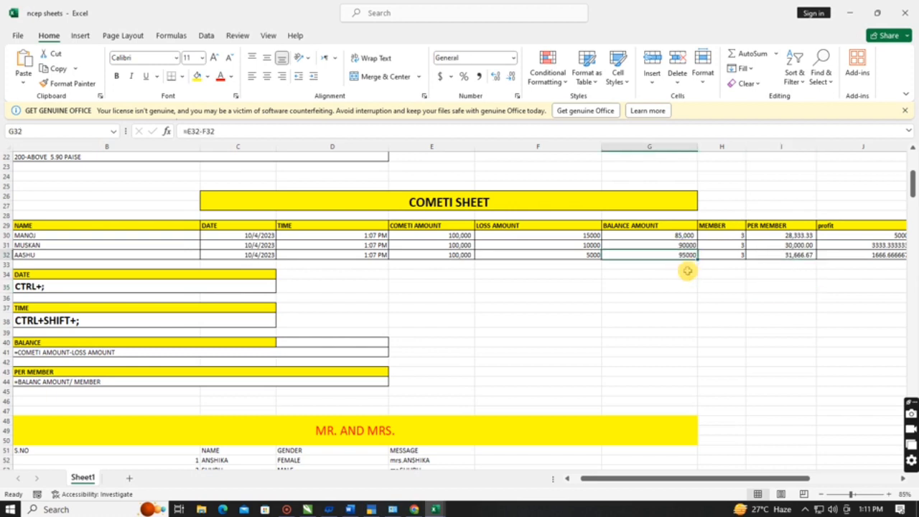
left_click(771, 257)
left_click(782, 295)
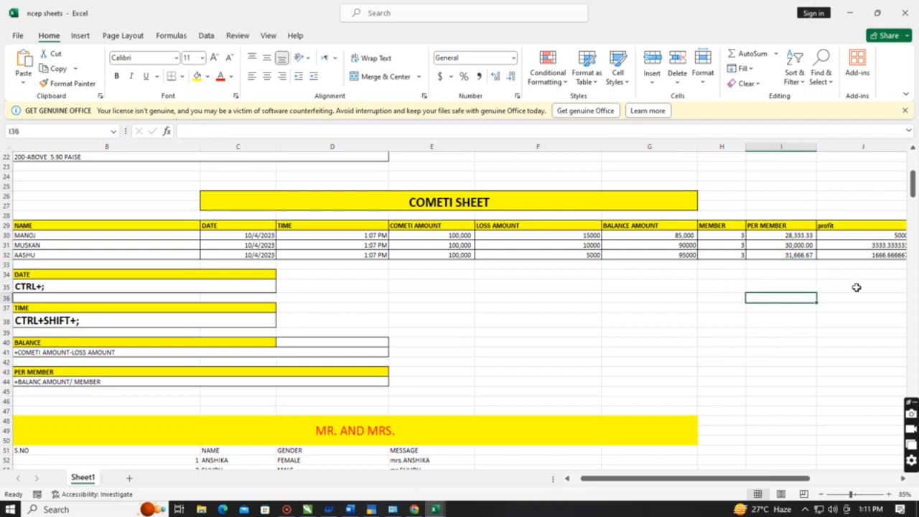
left_click(867, 244)
left_click_drag(780, 479, 776, 480)
left_click(763, 333)
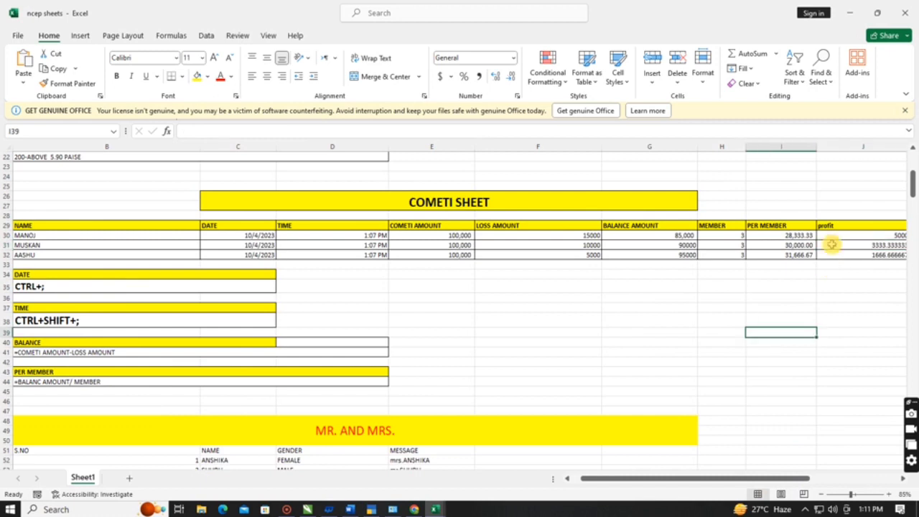
left_click(855, 298)
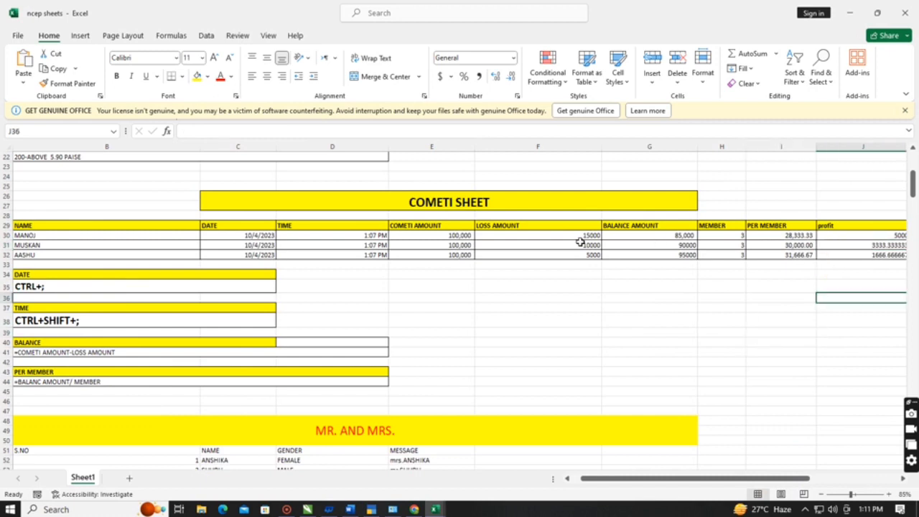
Step: Enter the formula =E30/3 in G35 below the table to split the COMETI AMOUNT among three members
left_click_drag(743, 480, 799, 480)
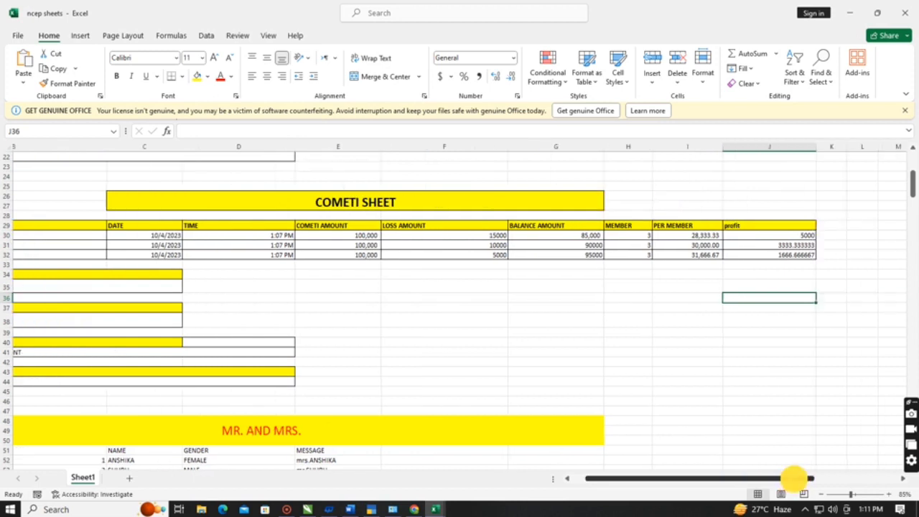
left_click(452, 283)
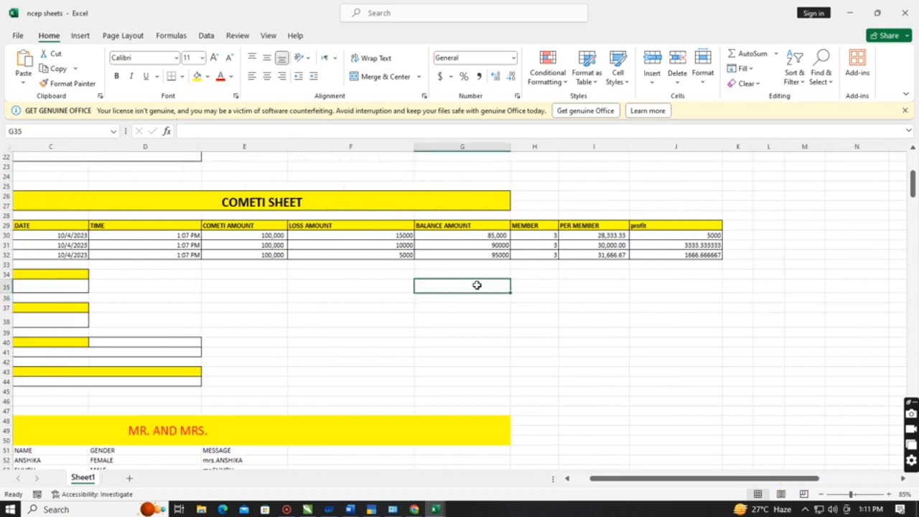
type("=")
left_click(256, 233)
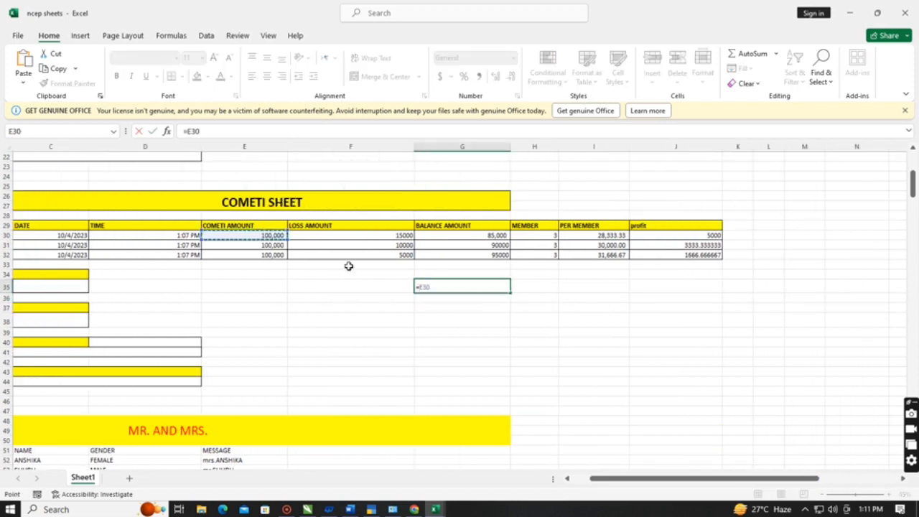
type("/3")
key("Return")
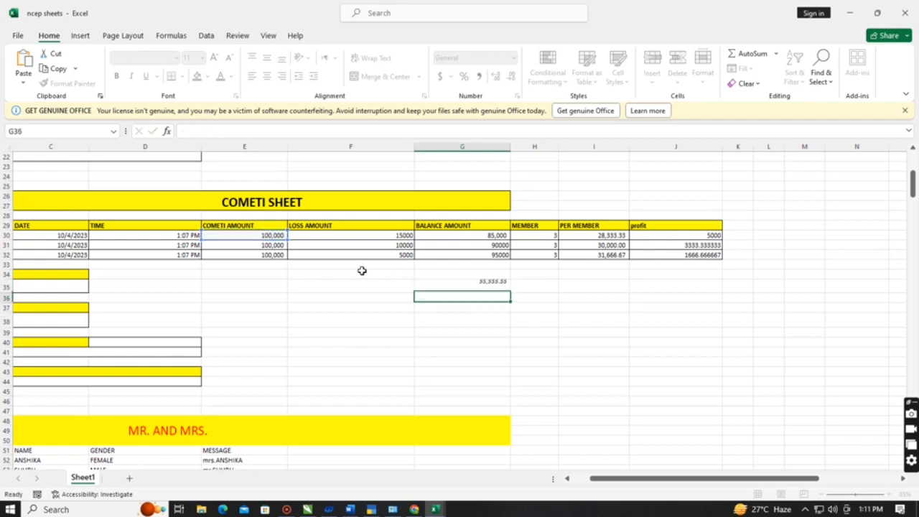
Step: Reduce the number format of the split amount in G35 to zero decimal places
left_click(453, 287)
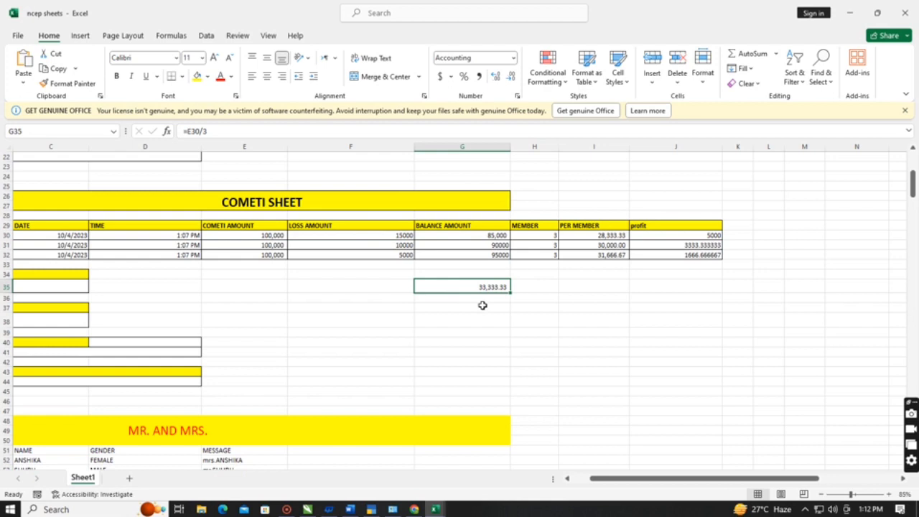
left_click(510, 77)
left_click(510, 77)
left_click_drag(656, 411, 648, 371)
Step: Enter the formula =F30/H30 in J30 to calculate the first row's profit
left_click(409, 234)
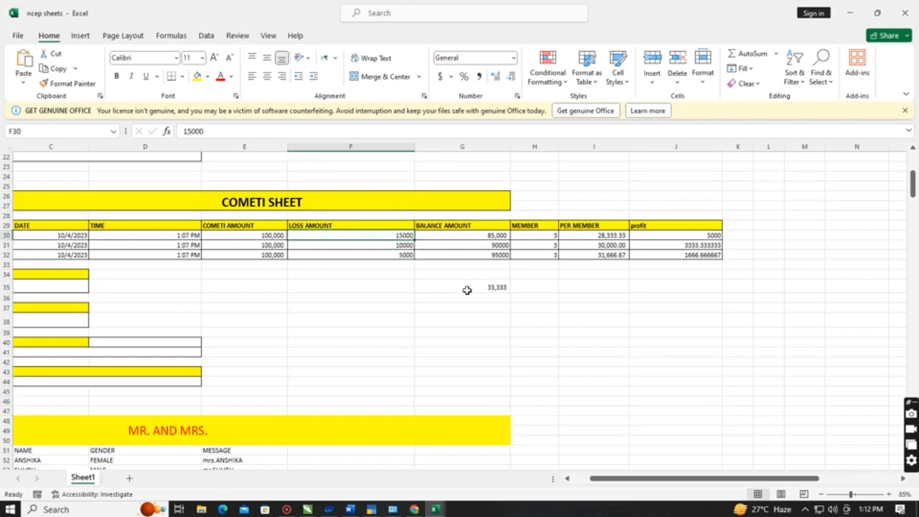
left_click(578, 236)
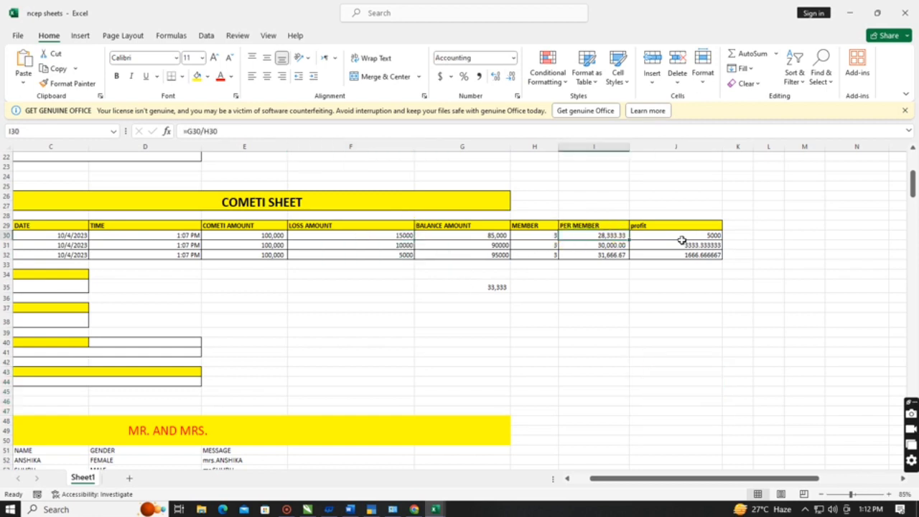
left_click(682, 237)
type("=")
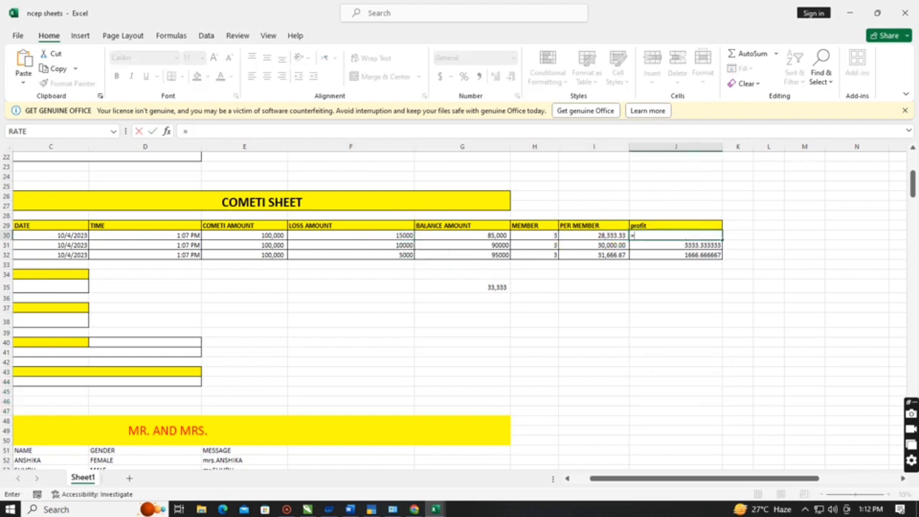
key("Left")
key("Left")
key("Left")
key("Left")
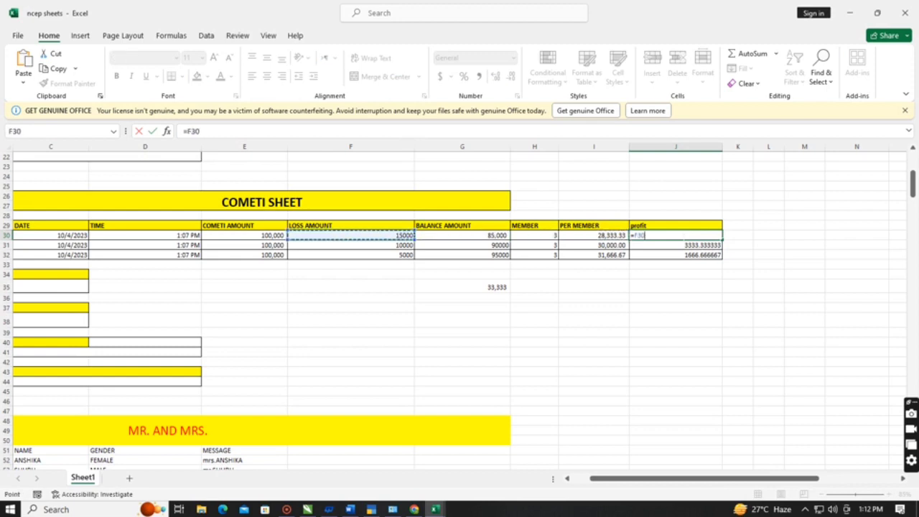
type("/")
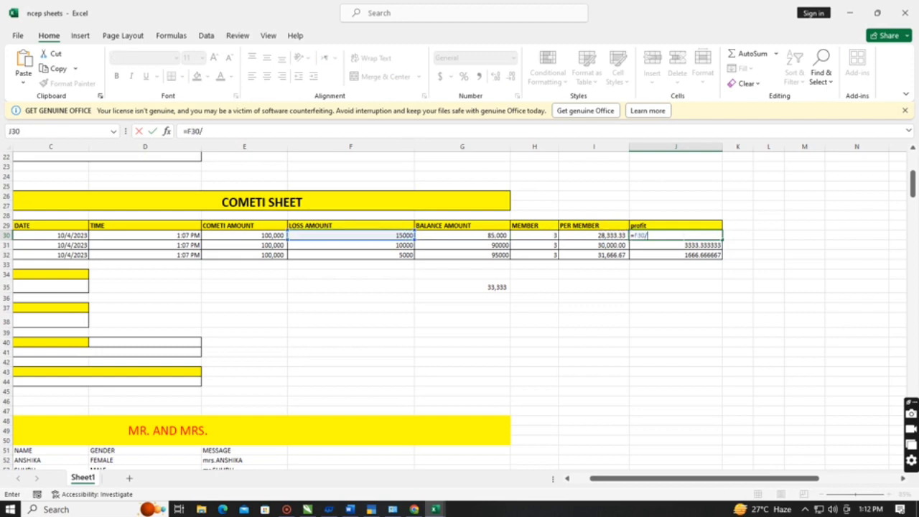
key("Left")
key("Left")
key("Return")
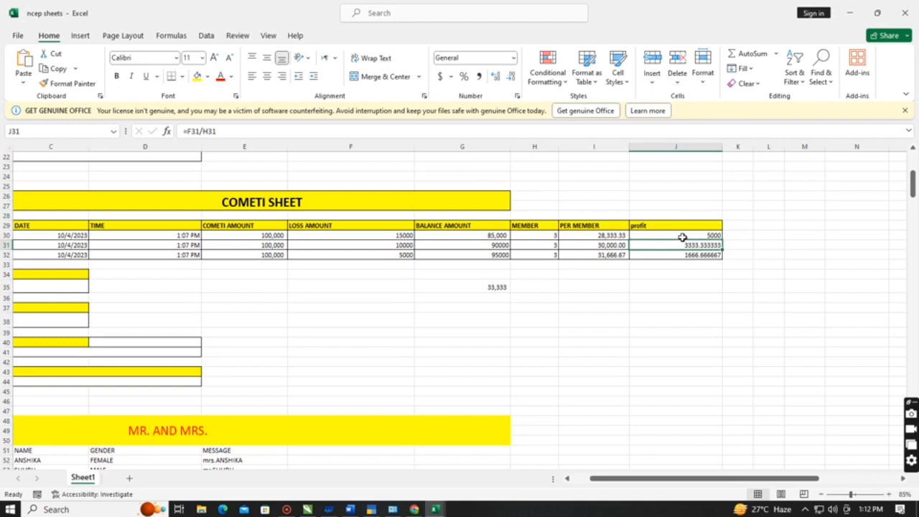
left_click(682, 237)
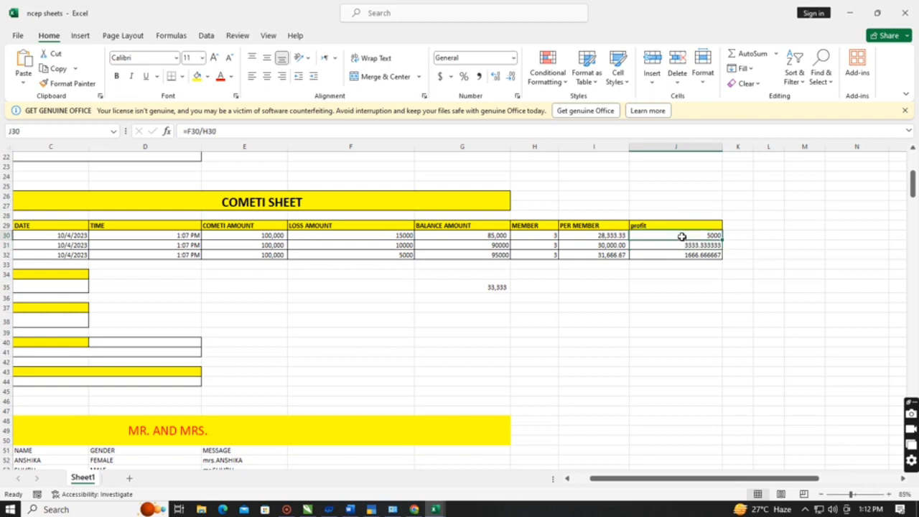
left_click_drag(681, 286, 154, 297)
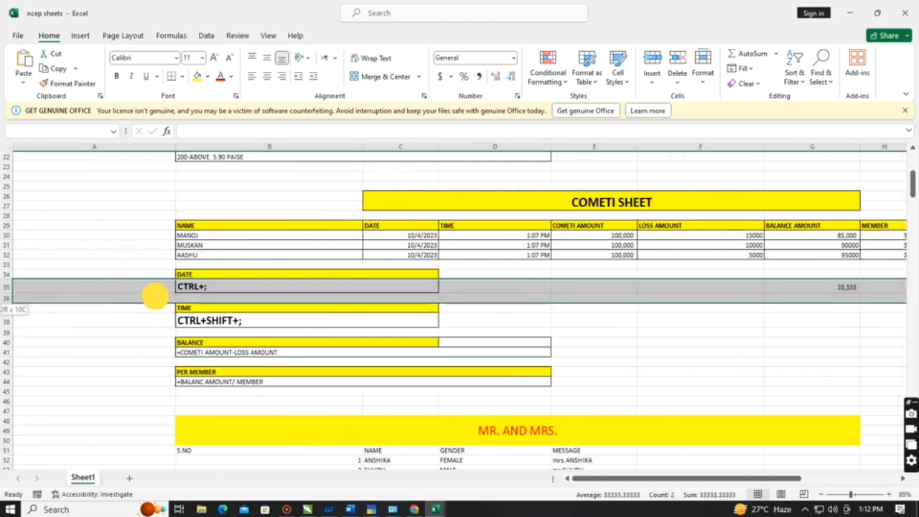
left_click(98, 146)
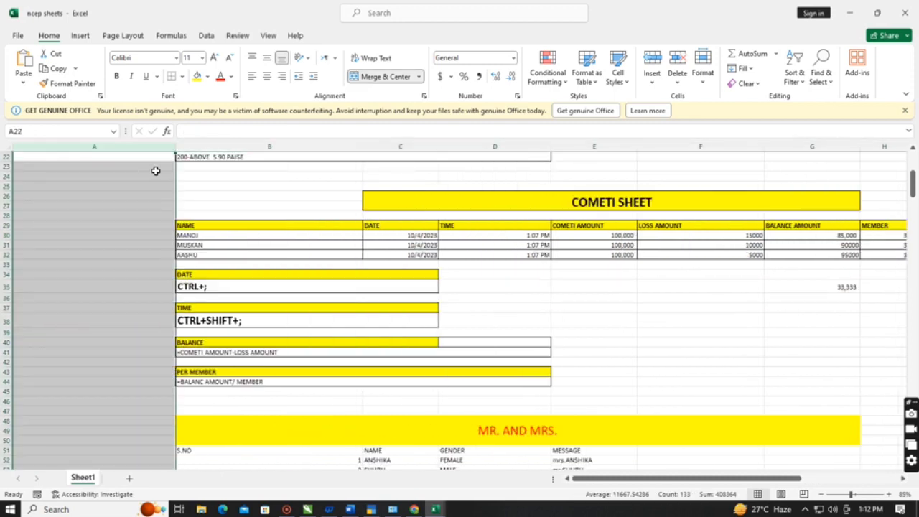
key("ctrl+minus")
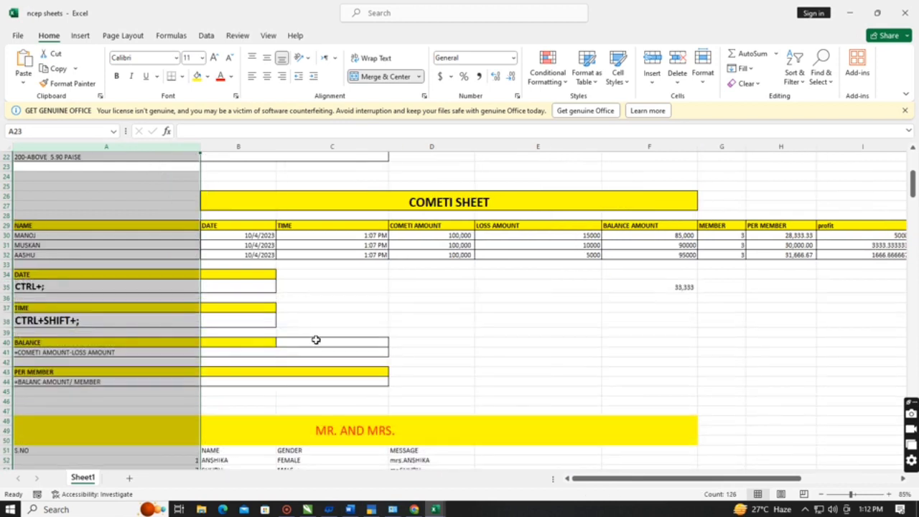
key("ctrl+z")
left_click(351, 343)
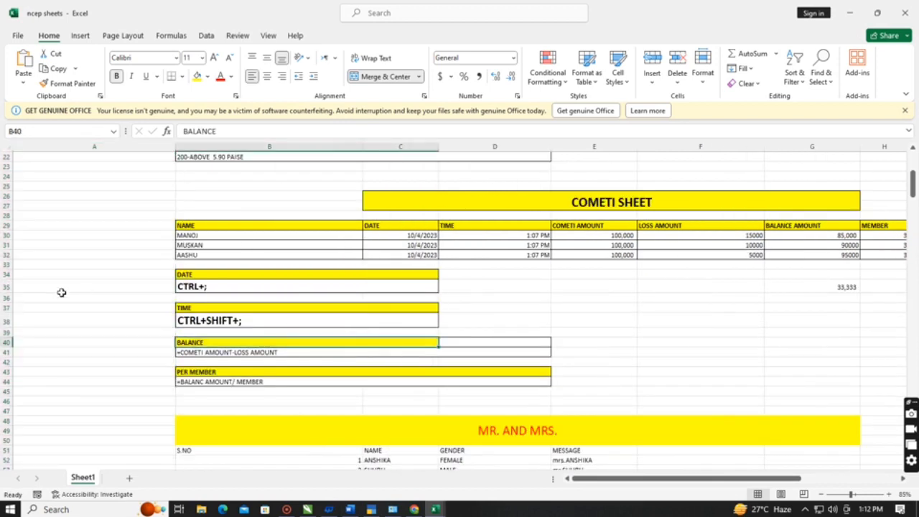
Step: Right-align the S.NO header in B51 of the MR. AND MRS. table
scroll(61, 292, "down", 10)
scroll(63, 300, "up", 2)
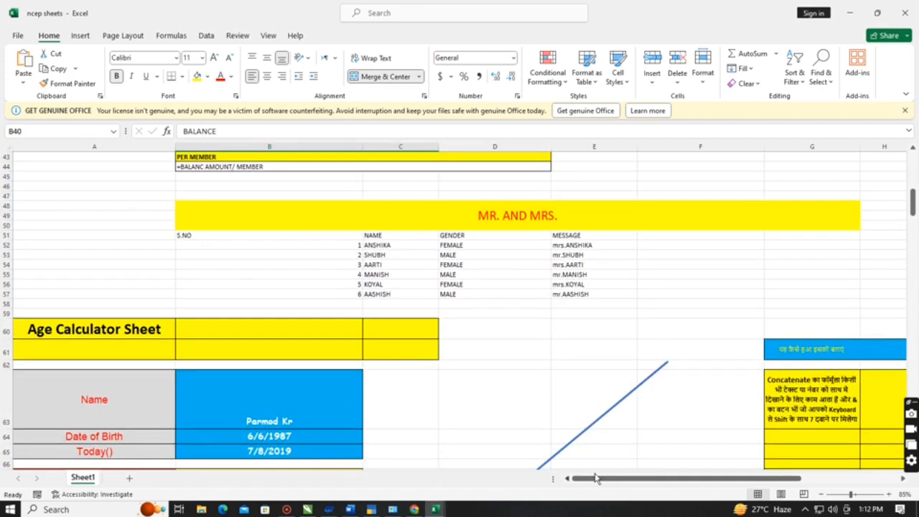
scroll(585, 333, "up", 8)
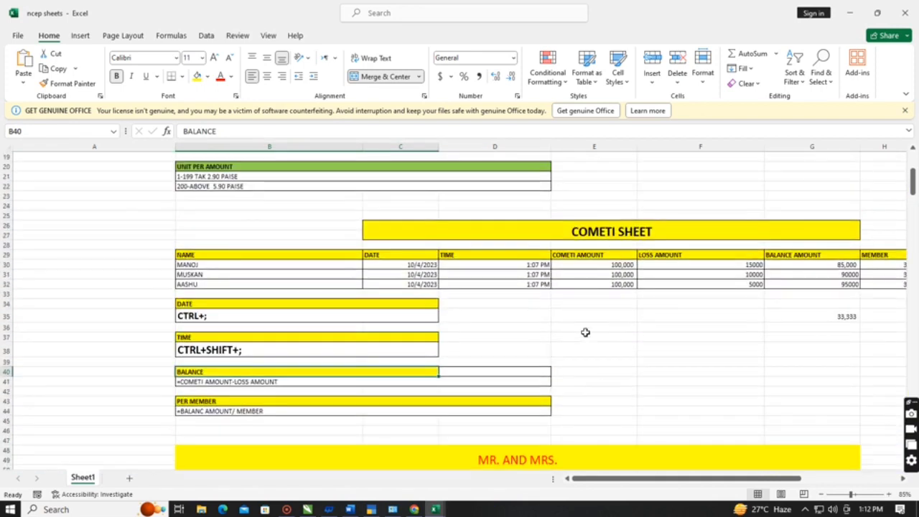
scroll(592, 337, "up", 4)
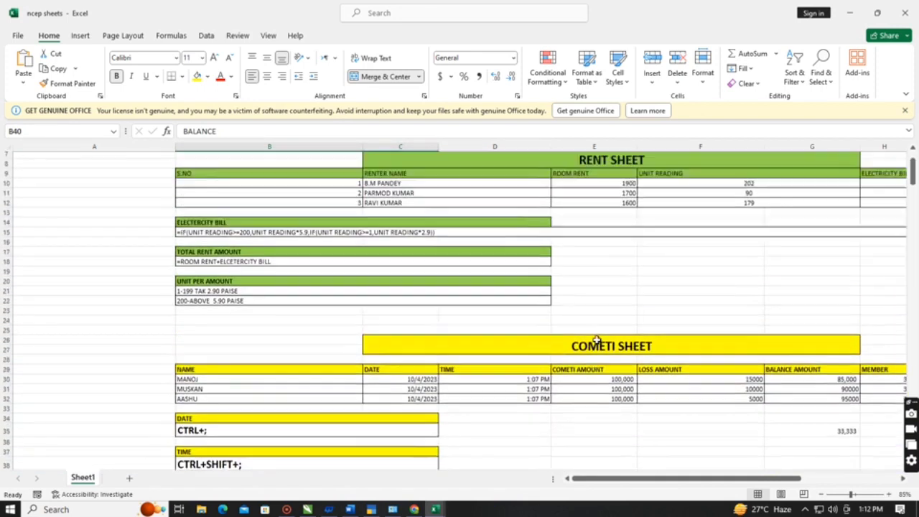
scroll(592, 343, "down", 4)
scroll(595, 340, "down", 6)
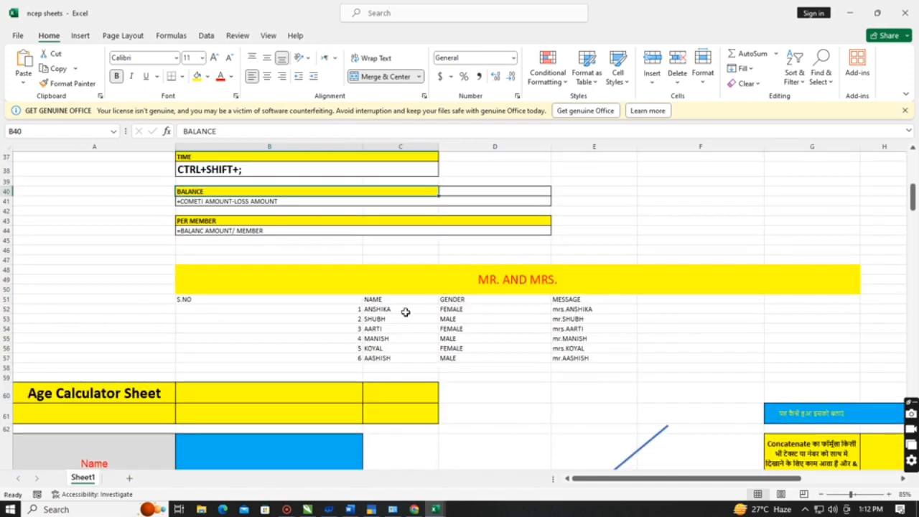
left_click(358, 299)
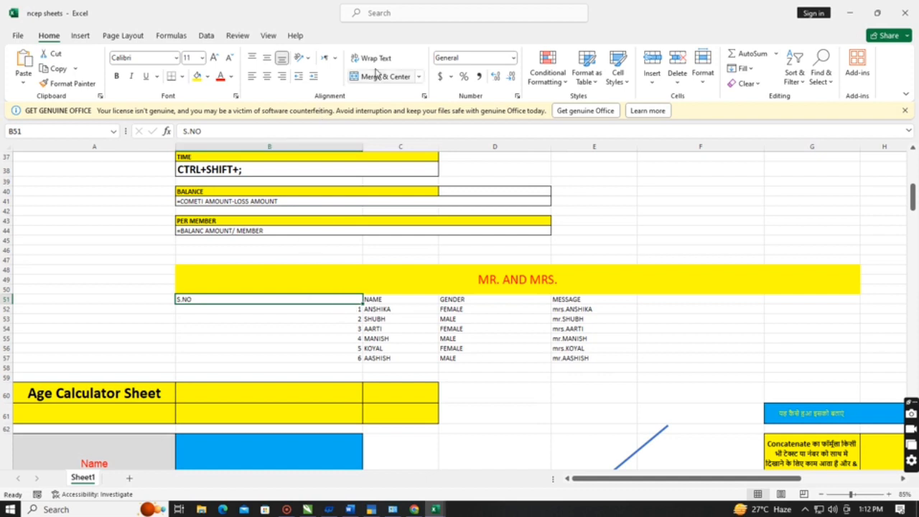
left_click(281, 77)
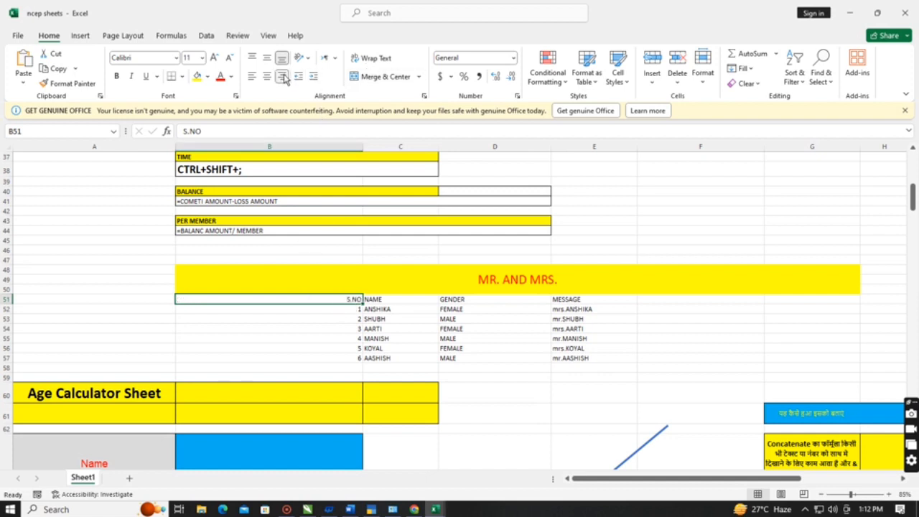
Step: Apply all borders to the NAME, GENDER and MESSAGE columns of the MR. AND MRS. table, C51:E57
left_click(343, 299)
left_click_drag(343, 299, 574, 362)
left_click(703, 329)
left_click_drag(401, 302, 550, 352)
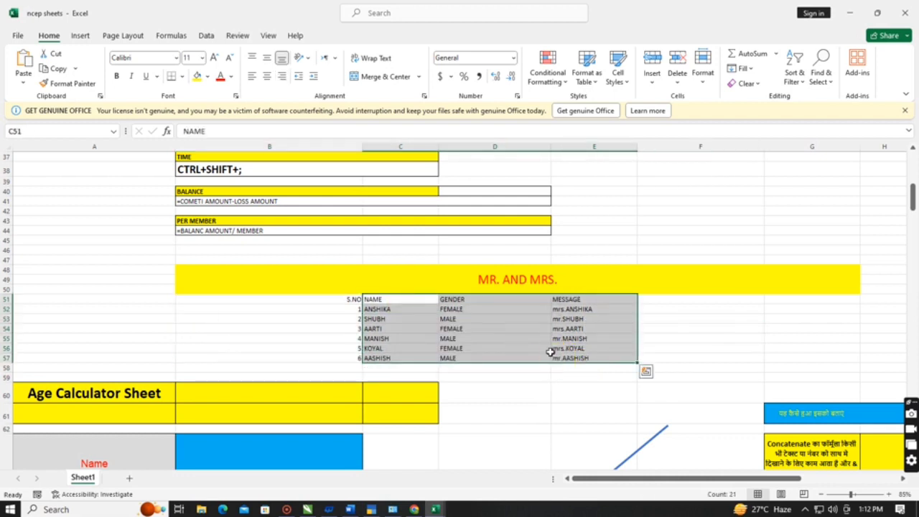
key("alt")
key("h")
key("b")
key("a")
left_click(524, 331)
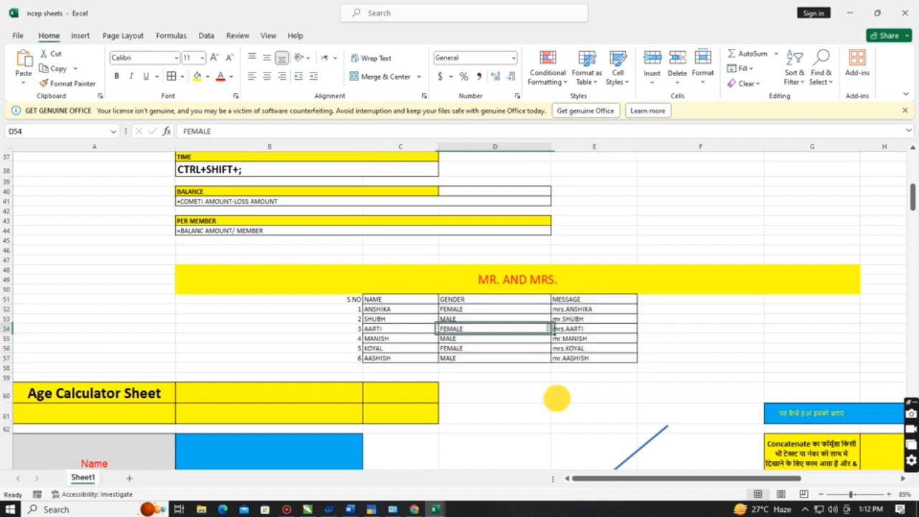
left_click(622, 406)
Step: Make the serial numbers in B52:B57 bold
left_click_drag(358, 310, 361, 360)
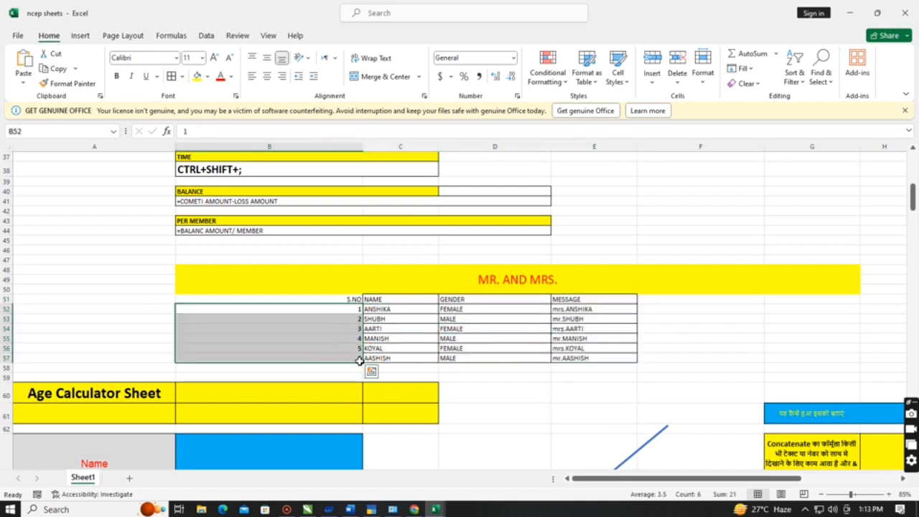
left_click(515, 427)
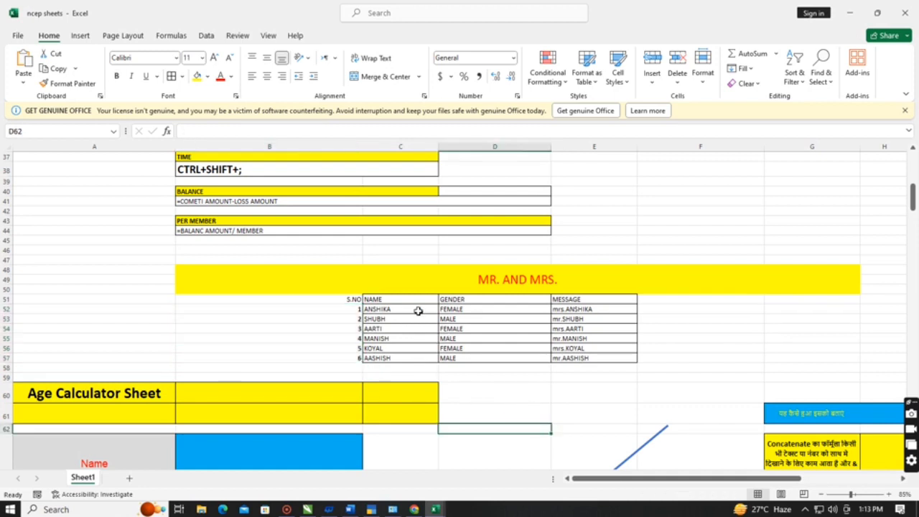
Step: Clear the MESSAGE formulas in E52:E57 of the MR. AND MRS. table
left_click_drag(585, 309, 604, 357)
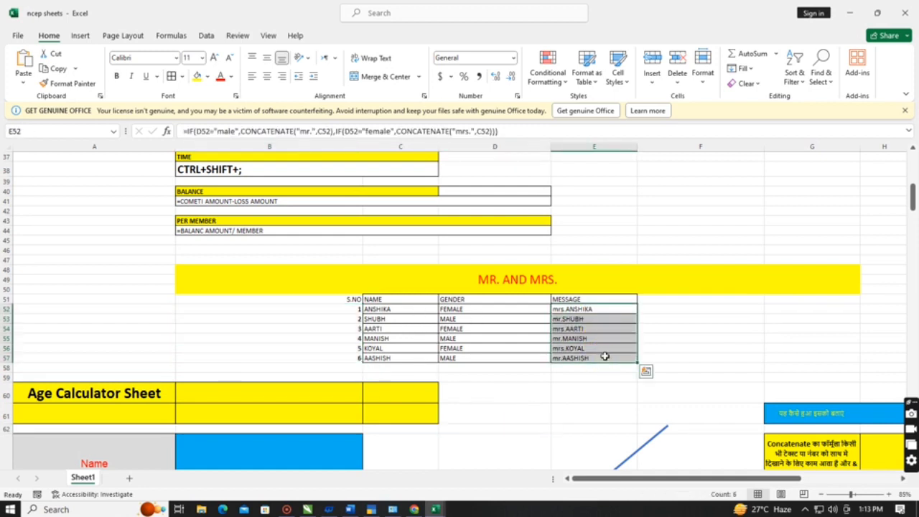
key("Delete")
left_click(539, 410)
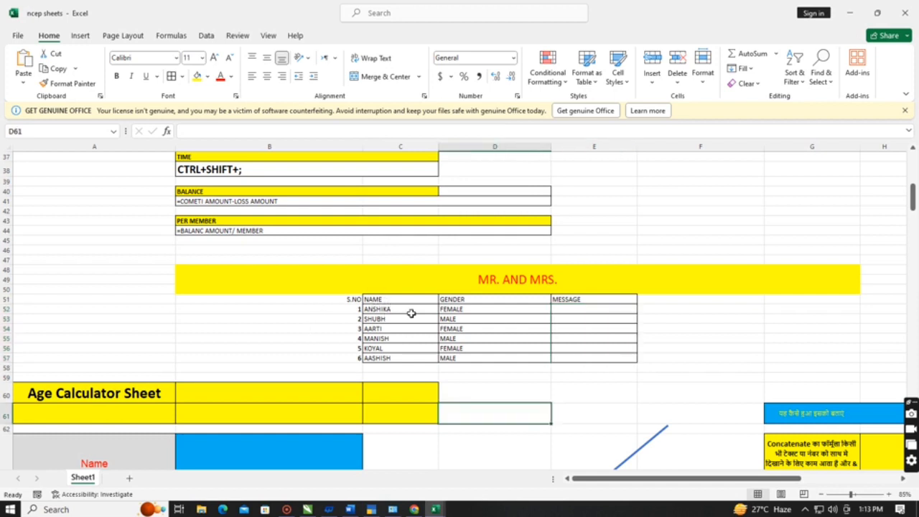
left_click(380, 309)
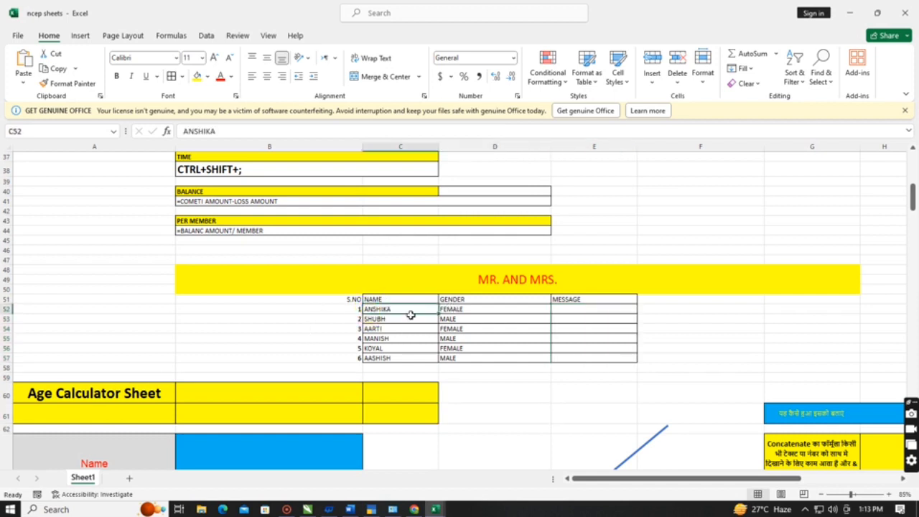
Step: Examine the name and gender pairs in C52:D57 of the MR. AND MRS. table
left_click(478, 307)
left_click(397, 320)
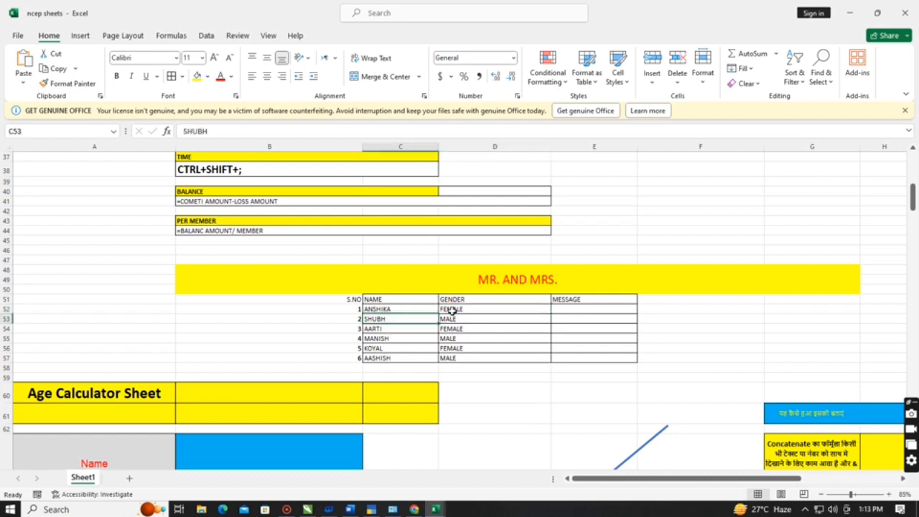
left_click(452, 311)
left_click(413, 329)
left_click(459, 328)
left_click(412, 335)
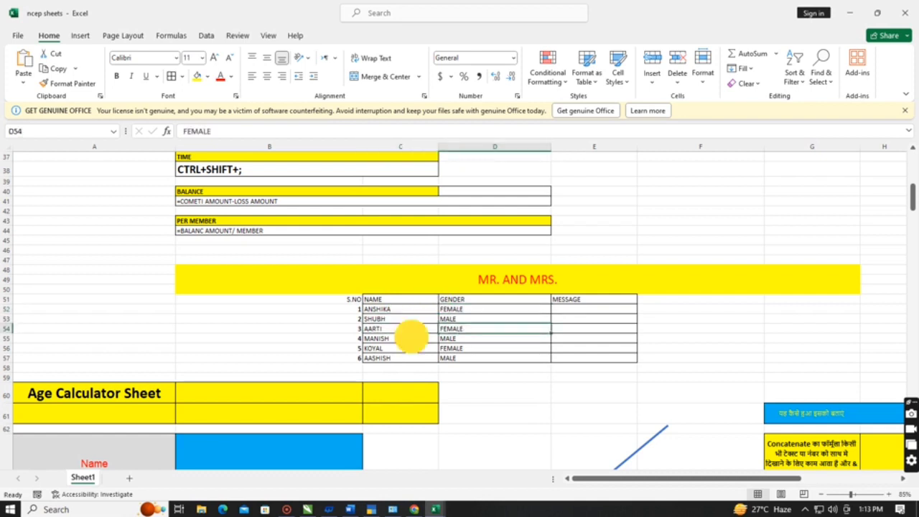
left_click(445, 336)
left_click(414, 357)
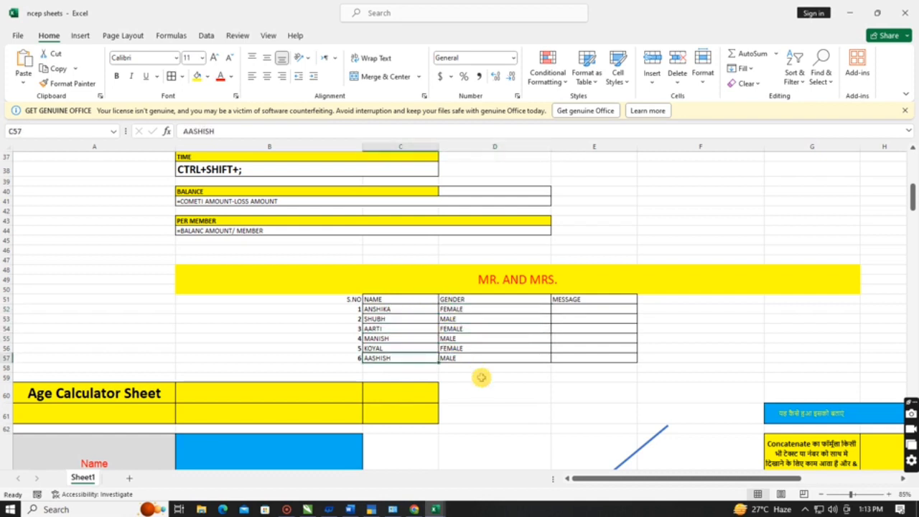
left_click(480, 366)
left_click_drag(452, 310, 387, 354)
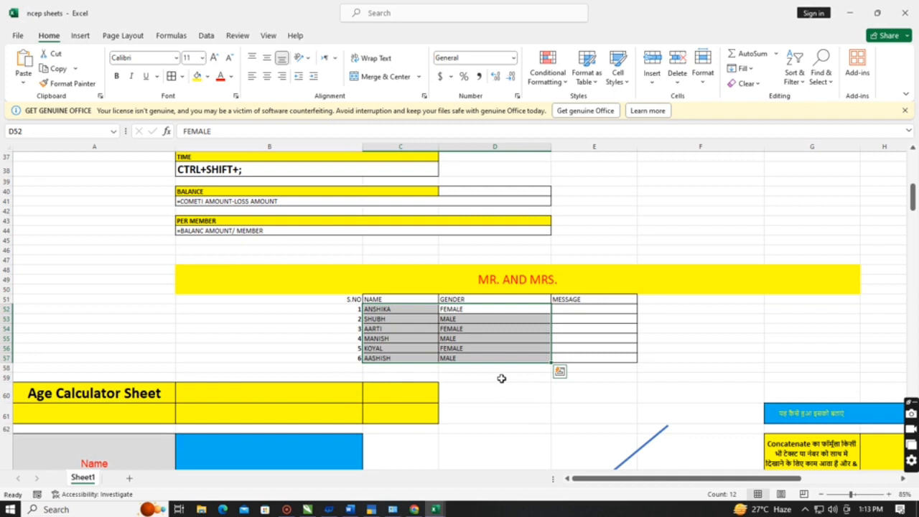
left_click(694, 325)
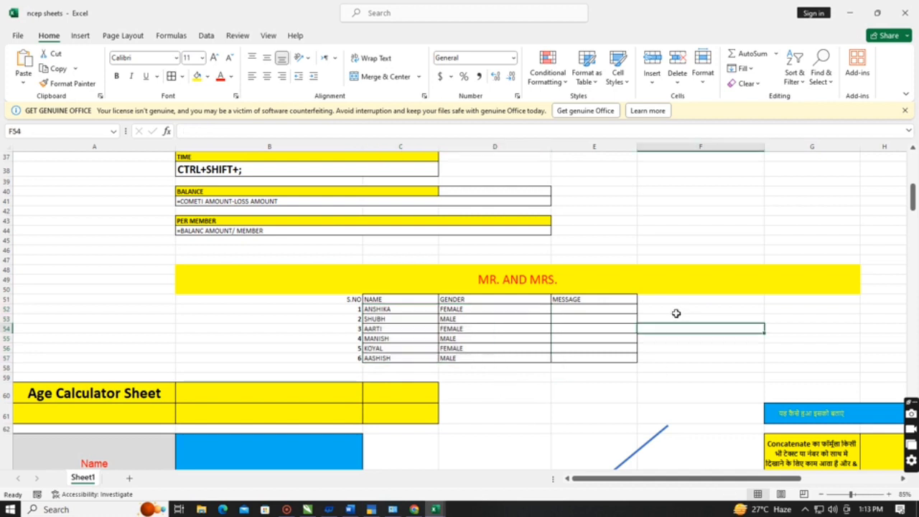
Step: Begin the MESSAGE formula in E52 with =IF(D52="MALE",CONCATENATE("MR.",D52)
left_click(614, 311)
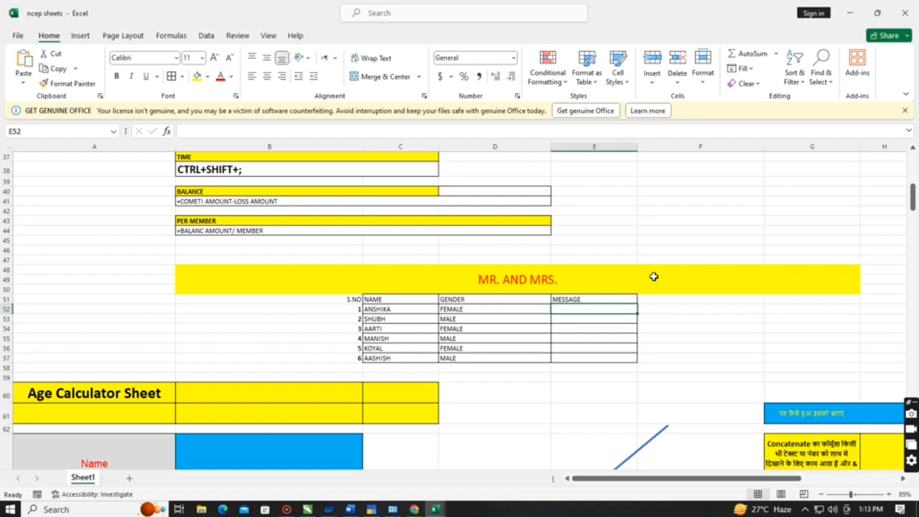
type("=IF(")
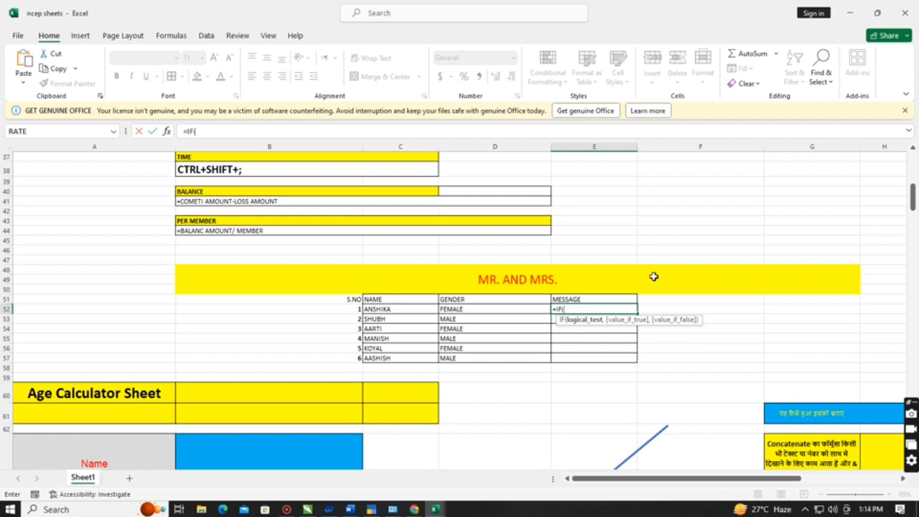
key("Left")
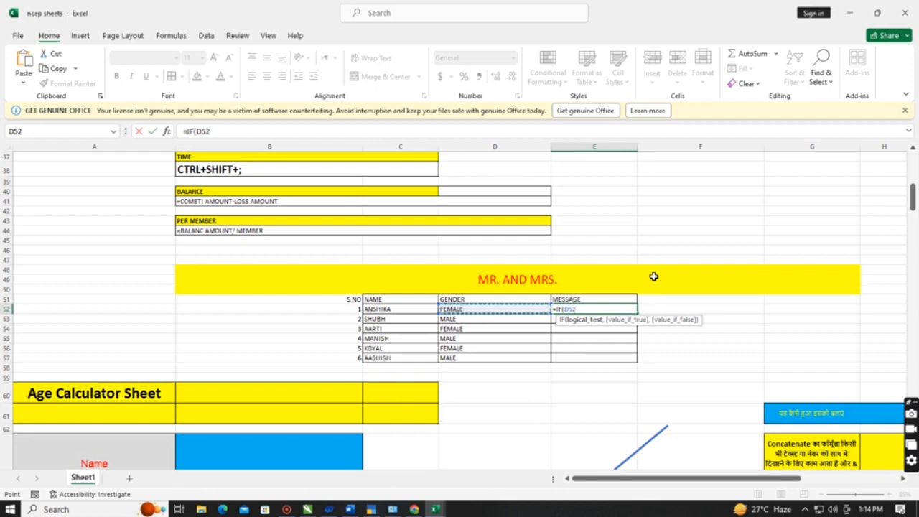
type("=")
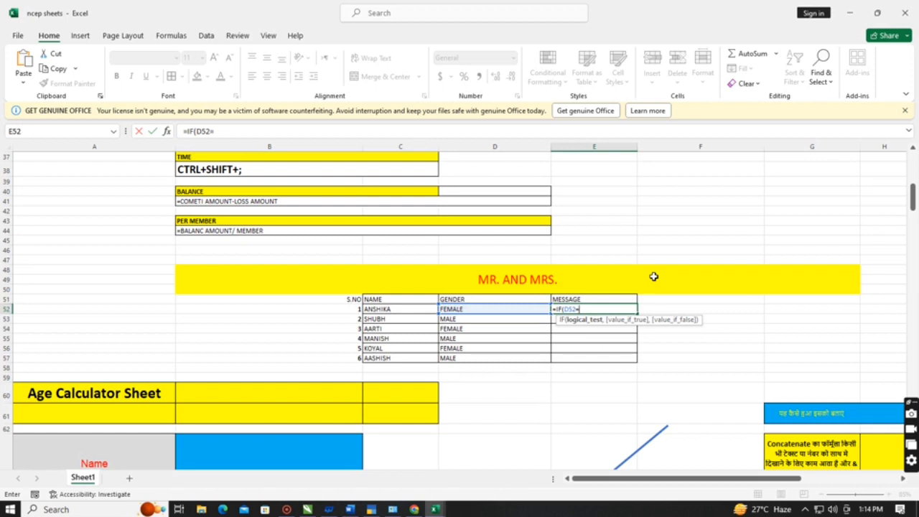
type("\"MALE")
type("\",CONTA")
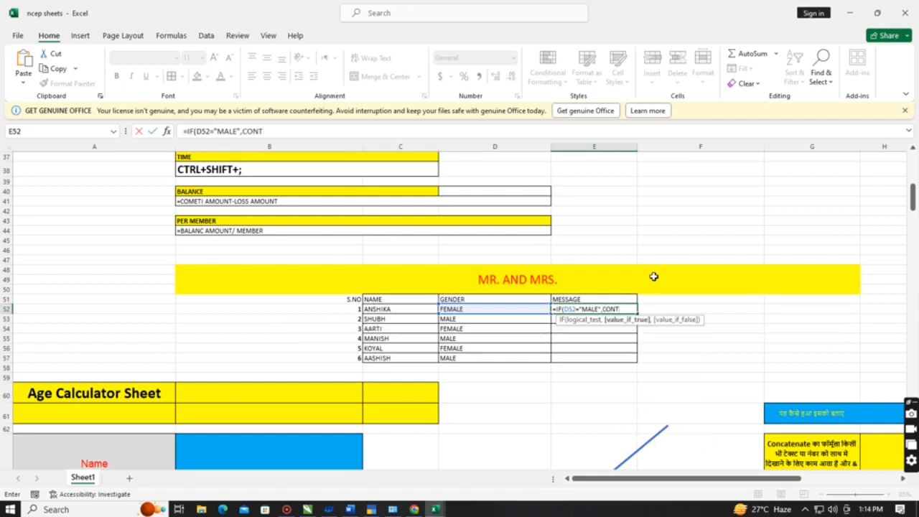
key("BackSpace")
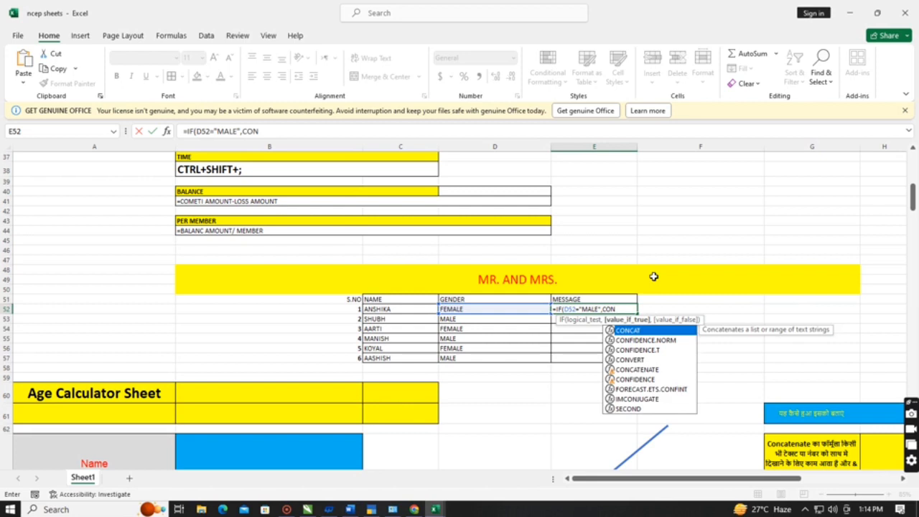
type("CA")
key("Down")
key("Tab")
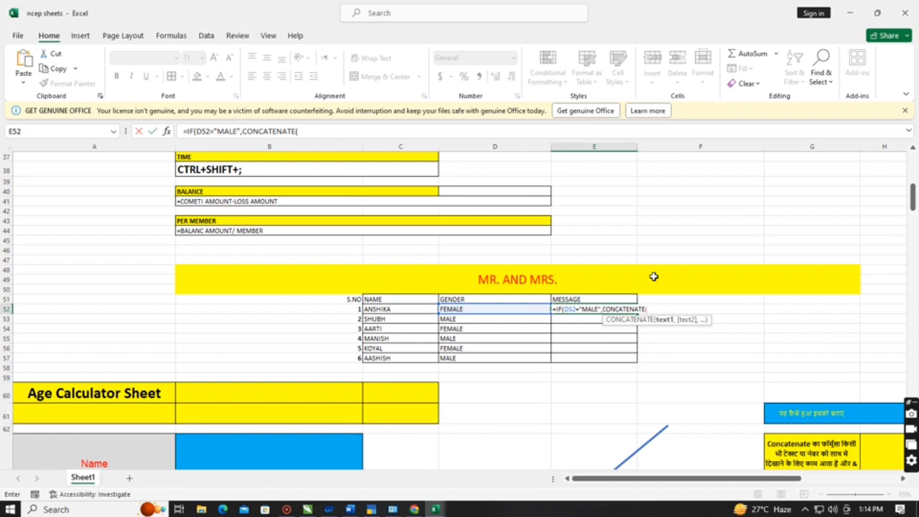
type("\"MR.\",")
key("Left")
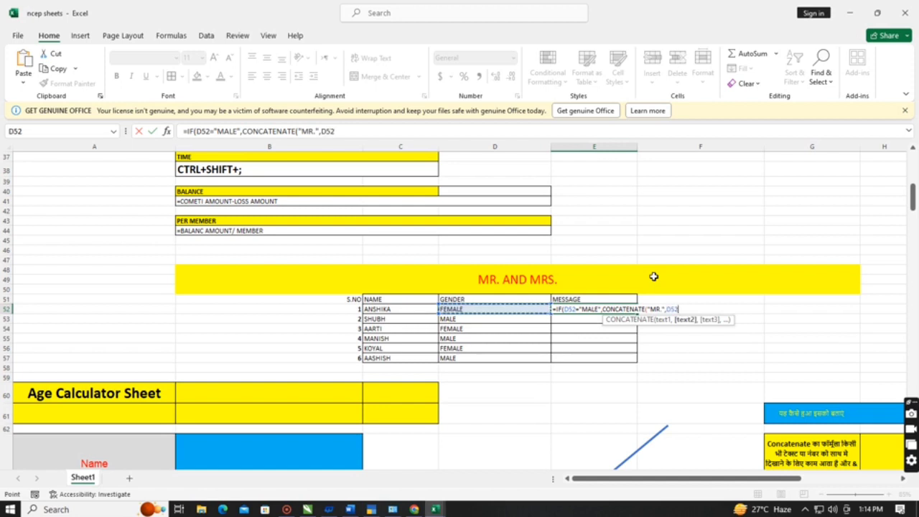
type(")")
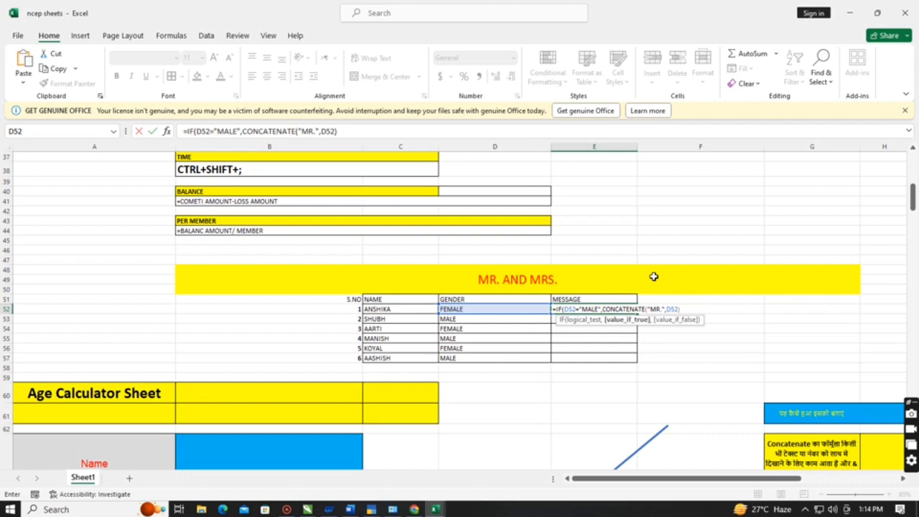
Step: Complete the E52 formula with the nested condition IF(D52="FEMALE",CONCATENATE("MISS.",D52)) and enter it
type(",IF(")
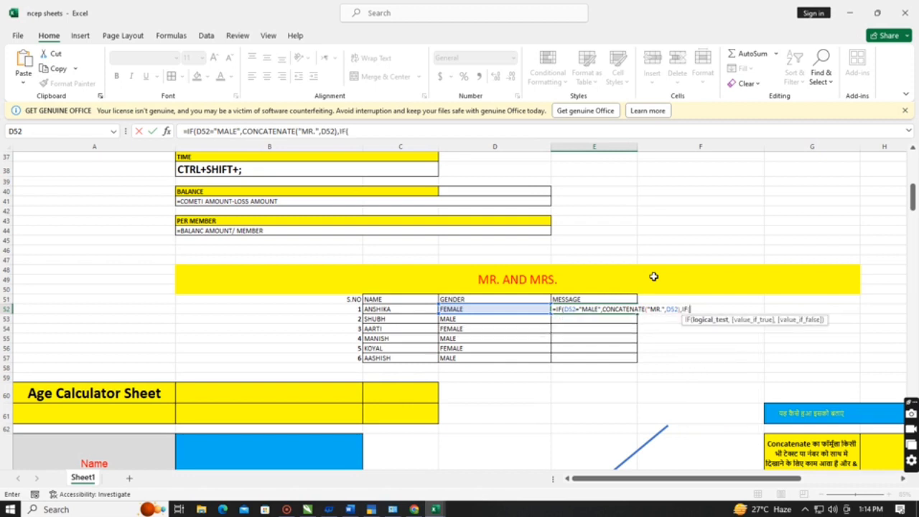
key("Left")
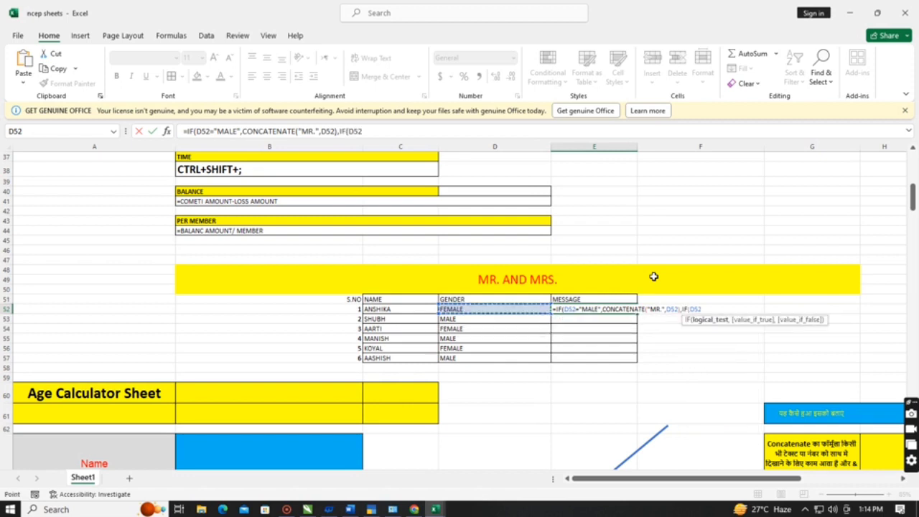
type("=")
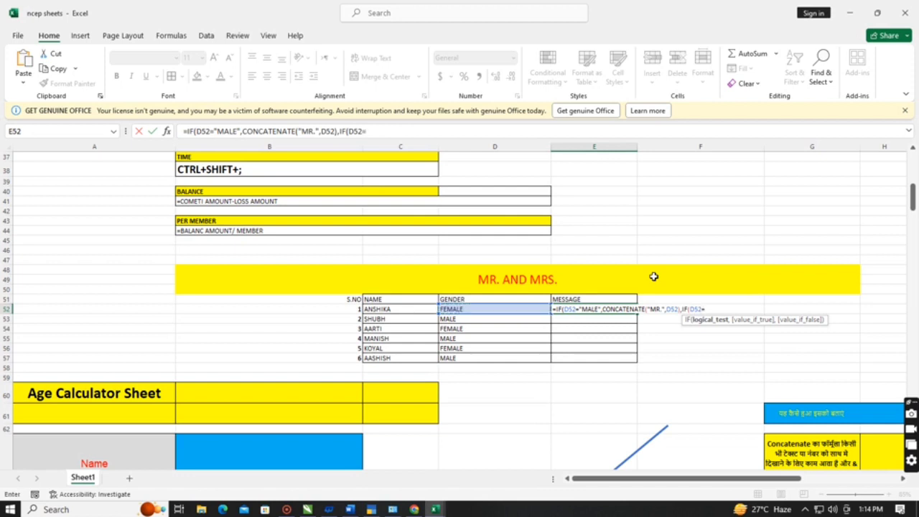
type("\"FEMALE")
type("\",CONC")
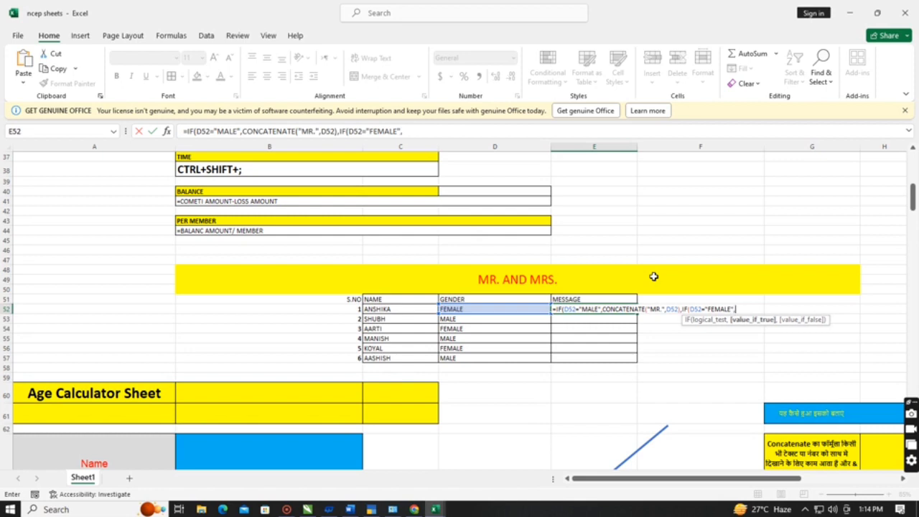
key("Down")
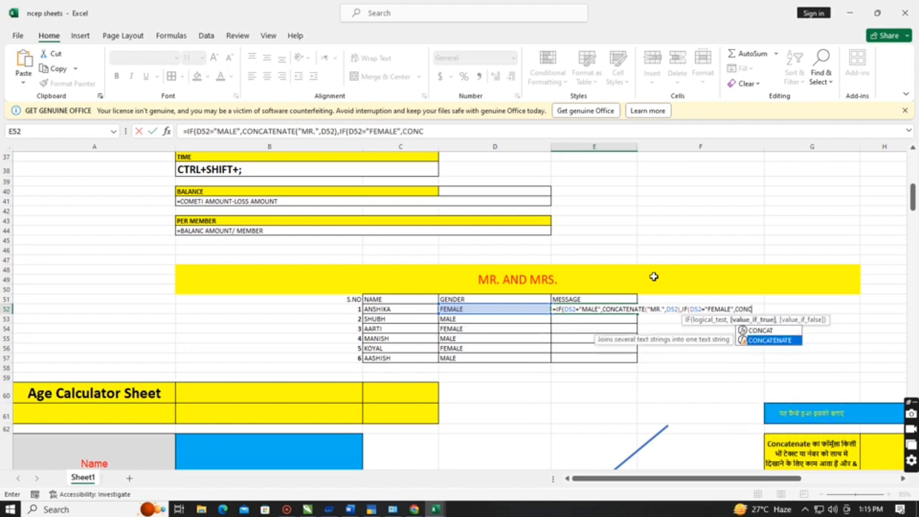
key("Tab")
type("\"")
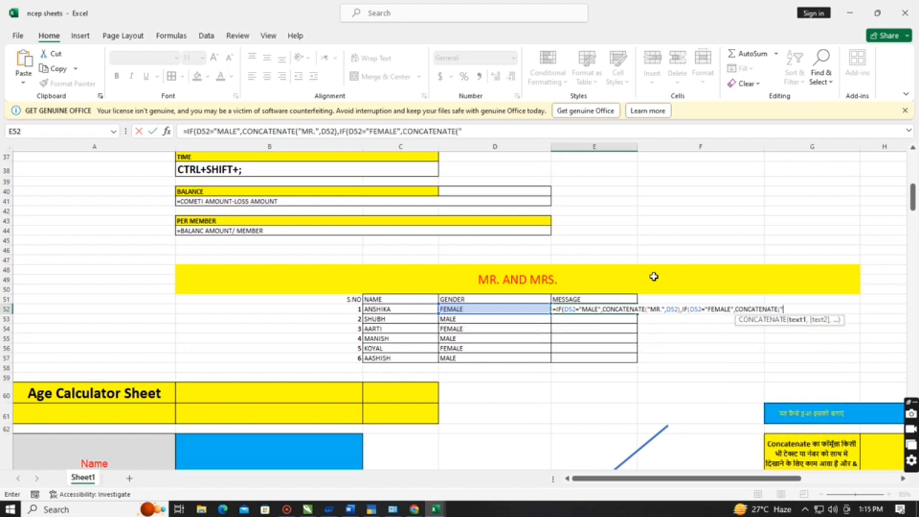
type("MISS.\",")
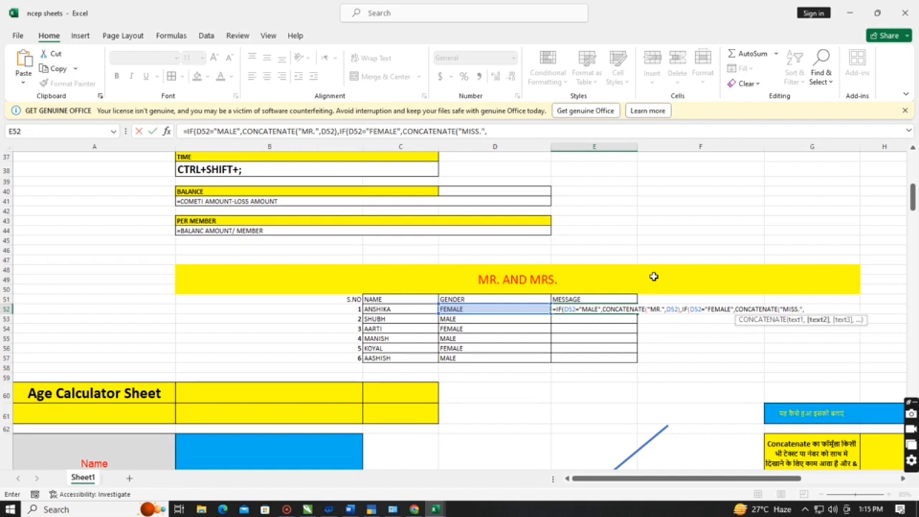
key("Left")
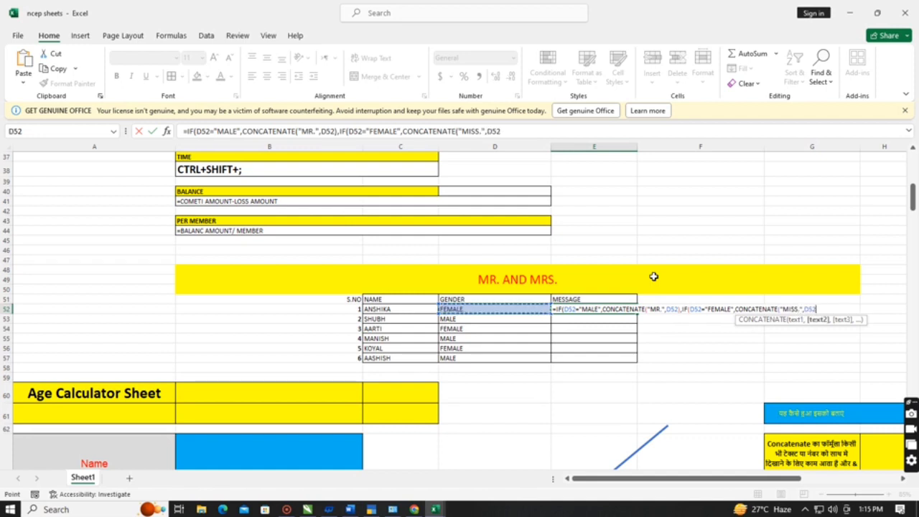
type(")")
key("Return")
key("Return")
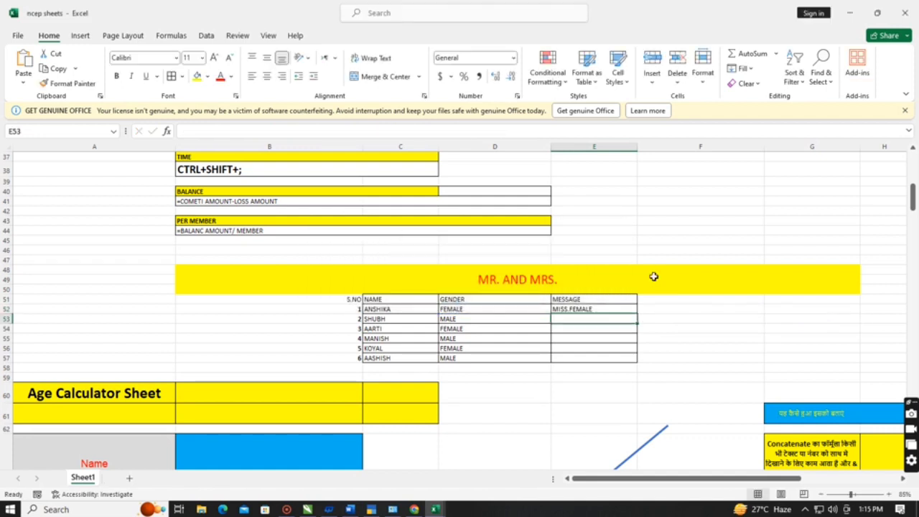
Step: Change the reference after "MISS." in the E52 formula to C52 and fill the formula down to E57
left_click(601, 310)
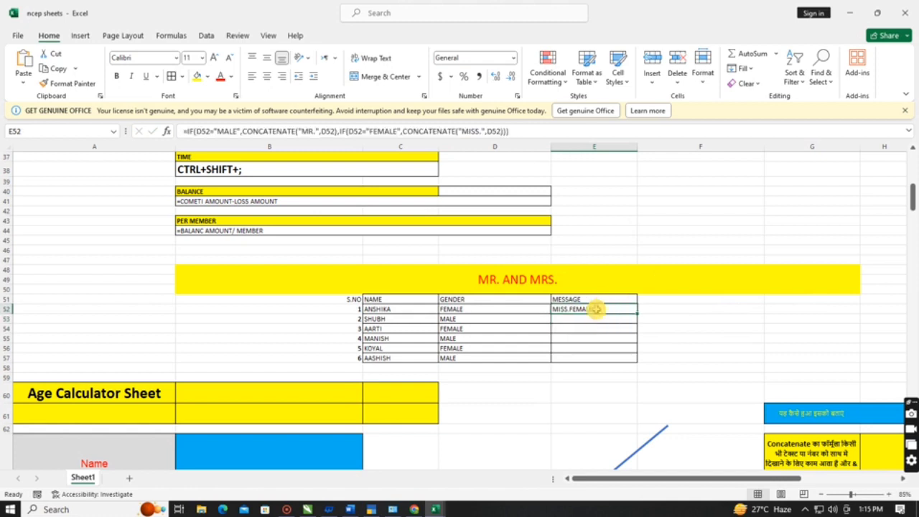
double_click(602, 310)
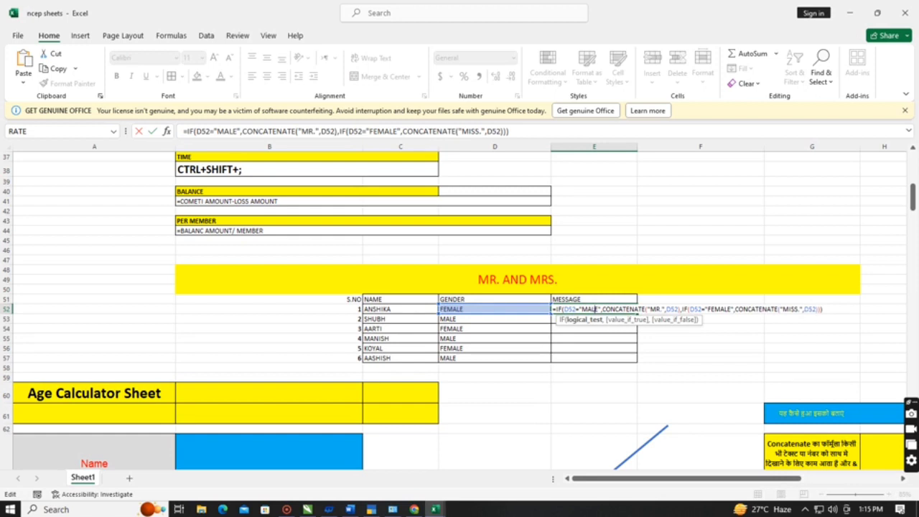
left_click(808, 309)
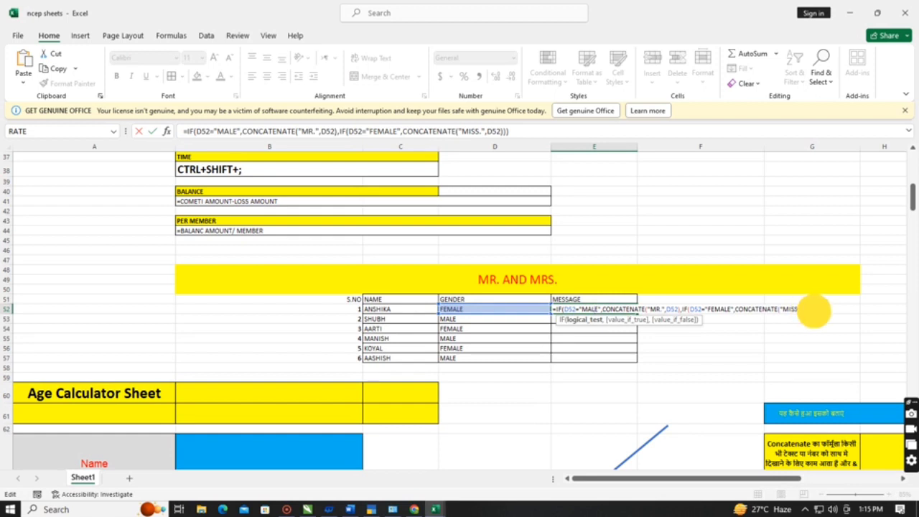
double_click(811, 309)
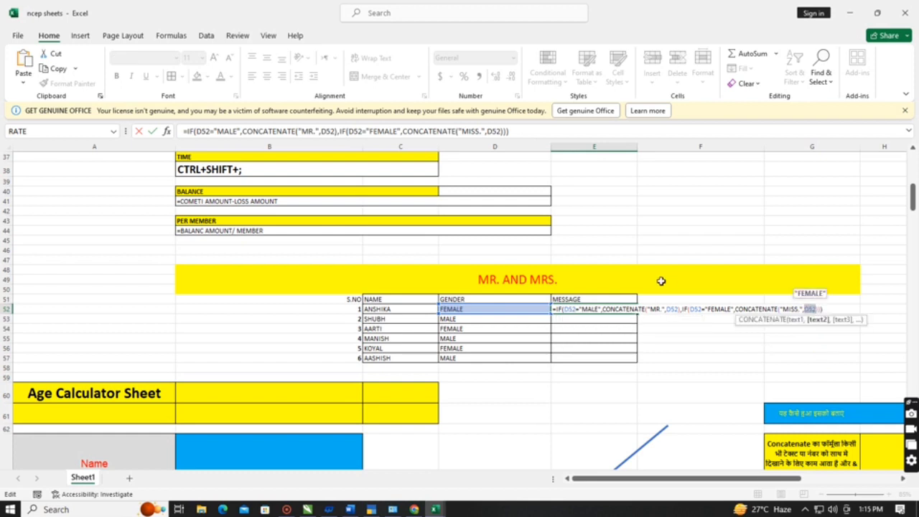
left_click(410, 313)
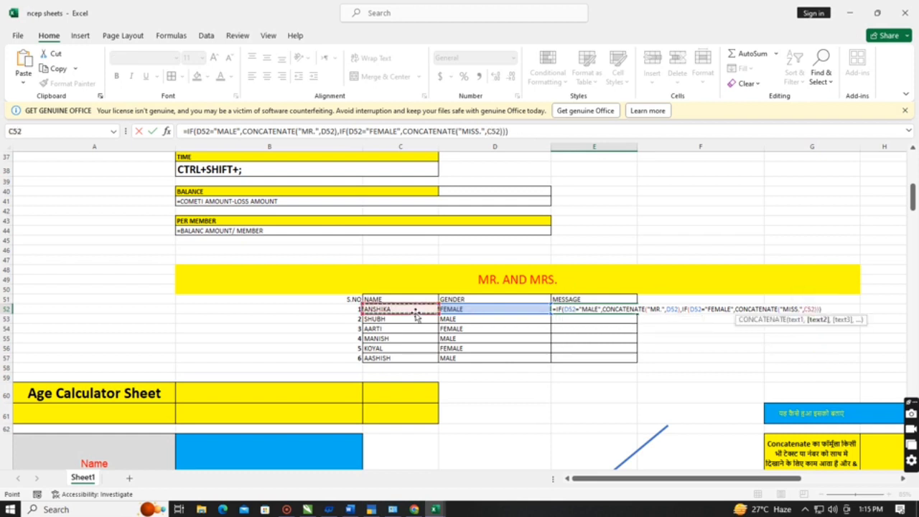
key("Return")
left_click_drag(597, 309, 606, 359)
left_click(687, 330)
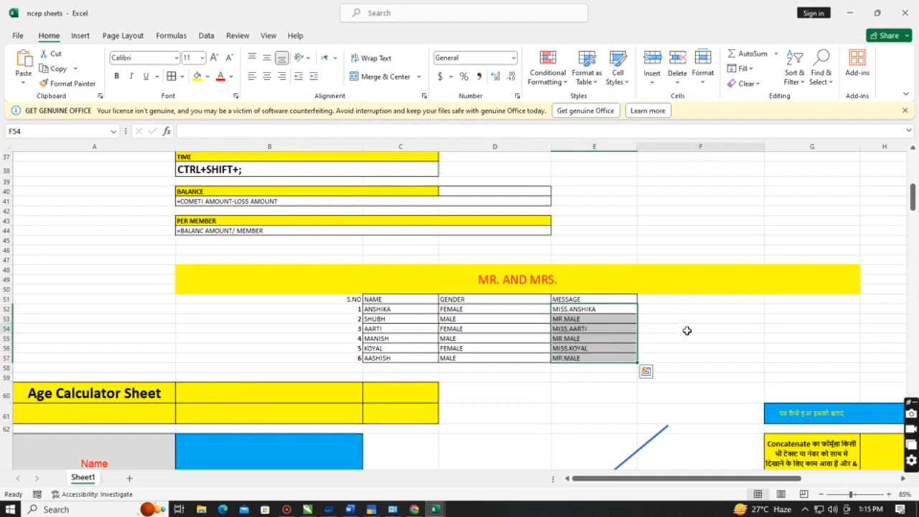
Step: Change the reference after "MR." in the E52 MESSAGE formula to C52
left_click(494, 310)
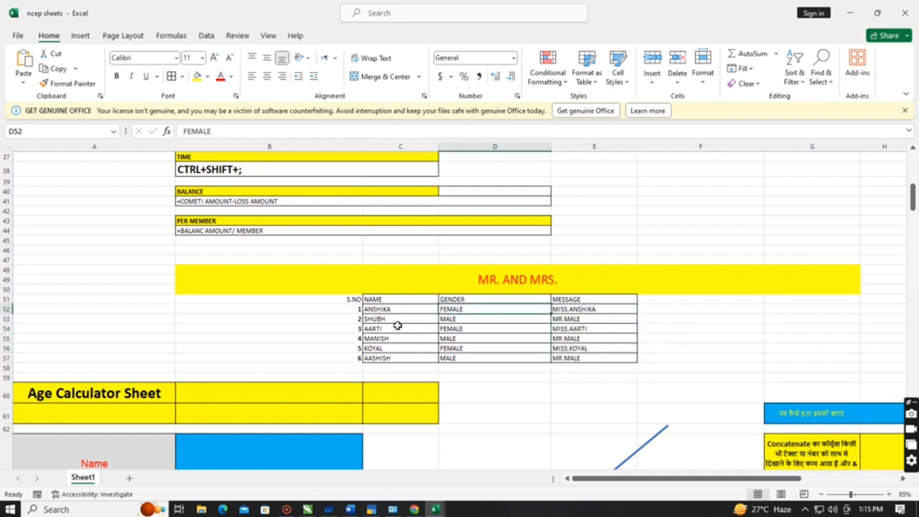
left_click(584, 319)
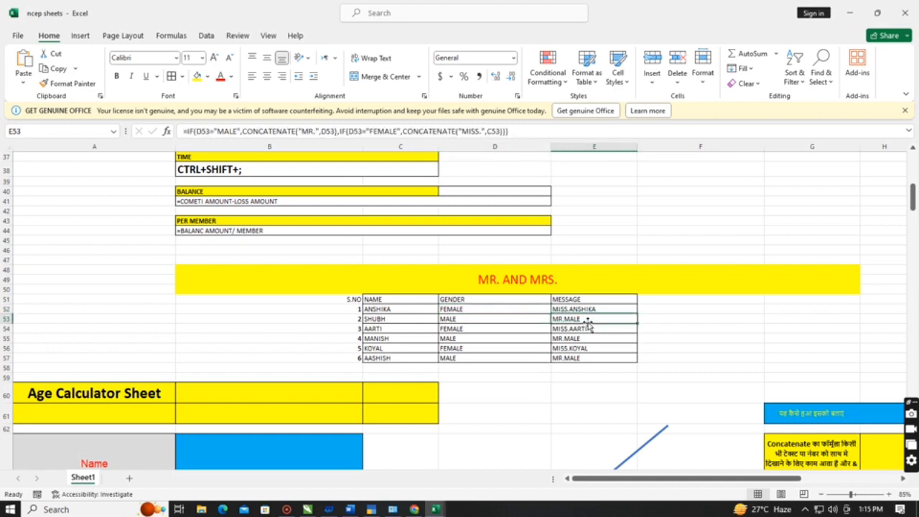
left_click_drag(584, 308, 584, 348)
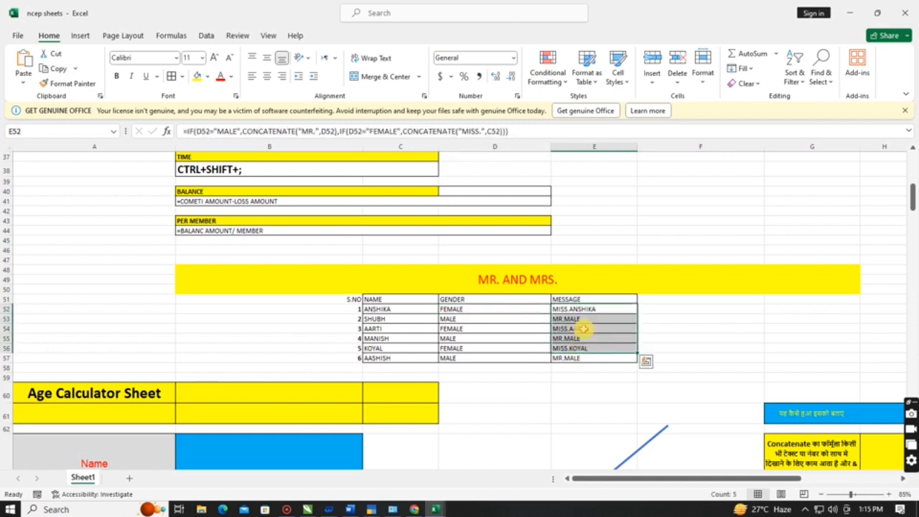
double_click(579, 309)
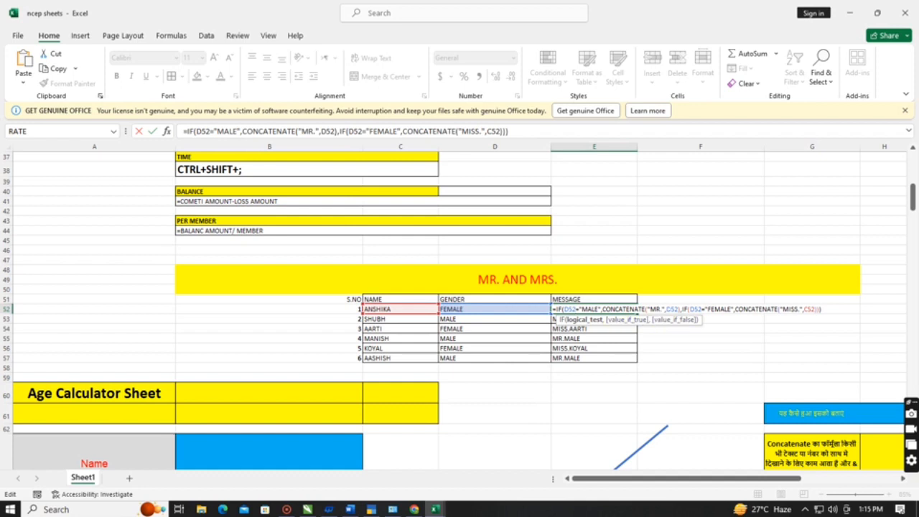
left_click(669, 309)
double_click(672, 309)
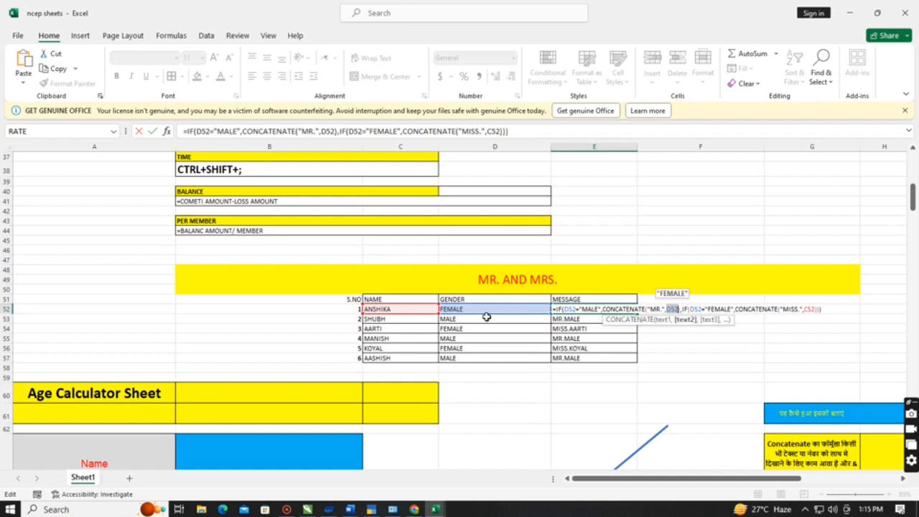
key("BackSpace")
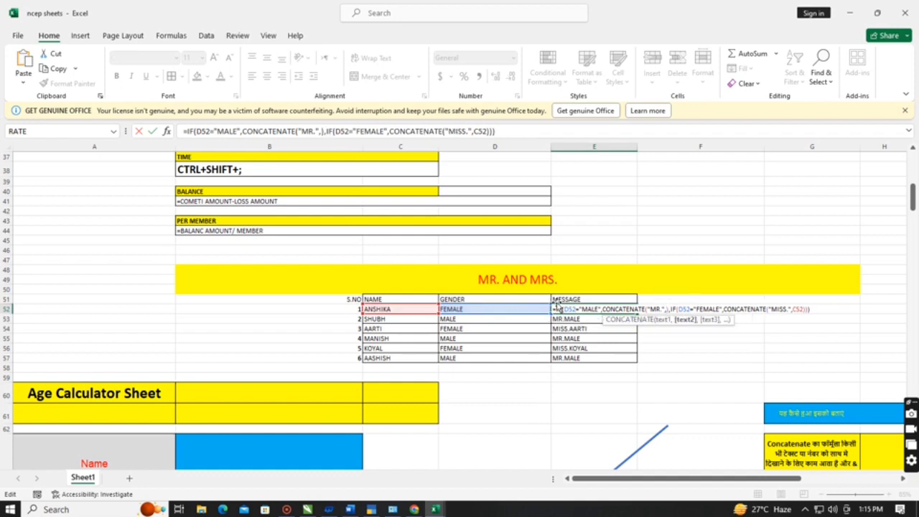
left_click(402, 310)
key("Return")
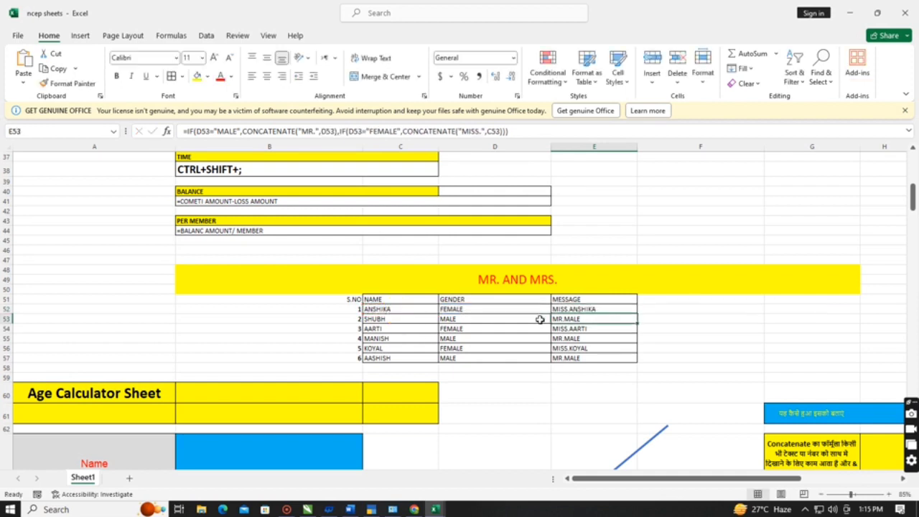
Step: Fill the corrected MESSAGE formula from E52 down to E57
left_click_drag(589, 312, 587, 354)
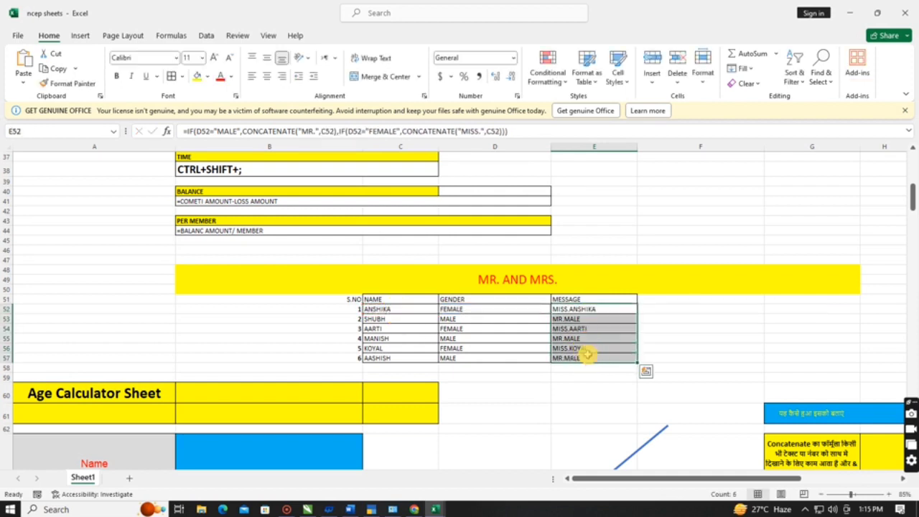
key("ctrl+d")
left_click(709, 326)
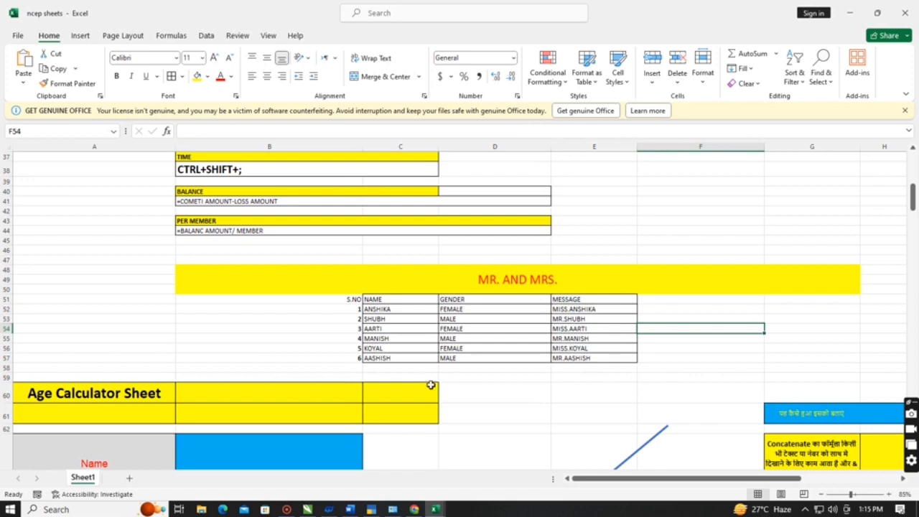
Step: Check the MESSAGE results in E52:E57 against the names and genders in the MR. AND MRS. table
left_click(371, 302)
left_click(502, 308)
left_click(567, 311)
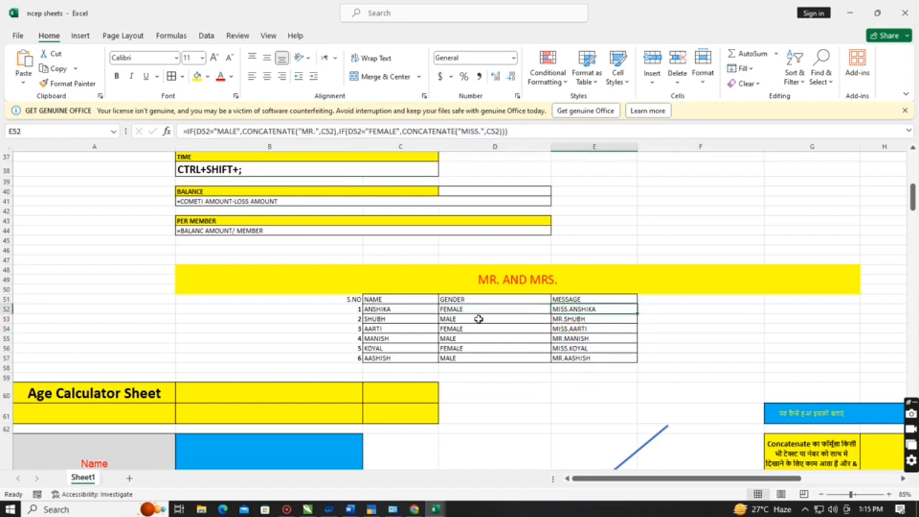
left_click(565, 320)
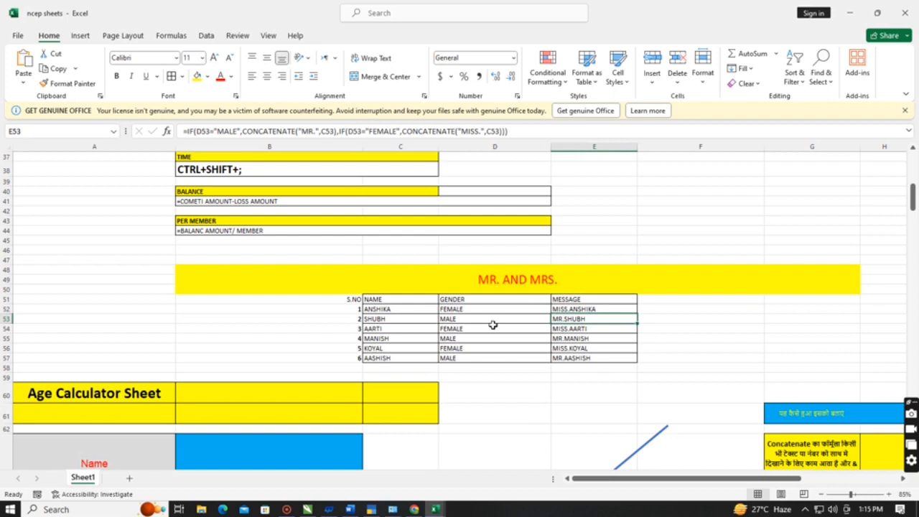
left_click(574, 328)
left_click_drag(563, 335, 564, 402)
left_click(656, 334)
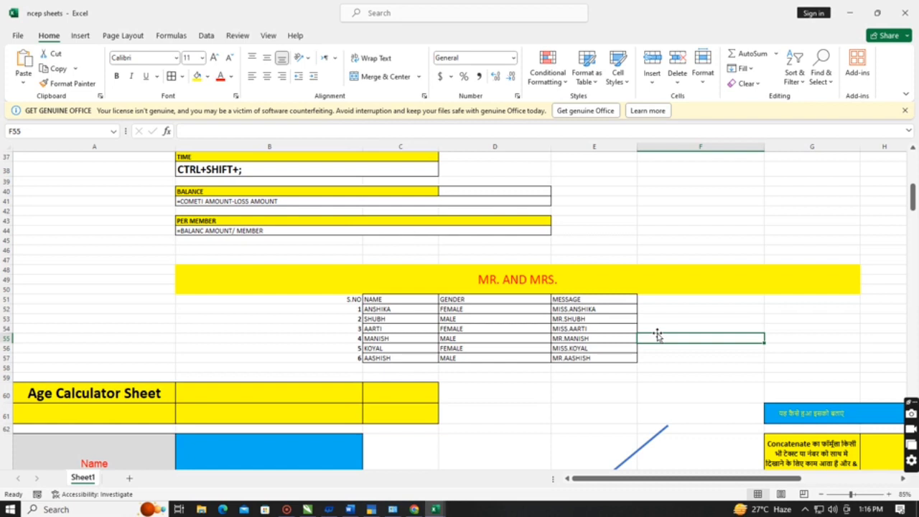
Step: Look through the Age Calculator Sheet and its two formula examples, continuing down to the CALL CENTER INSENTIVE SHEET
left_click_drag(619, 211, 4, 282)
left_click_drag(557, 396, 3, 420)
scroll(248, 389, "down", 9)
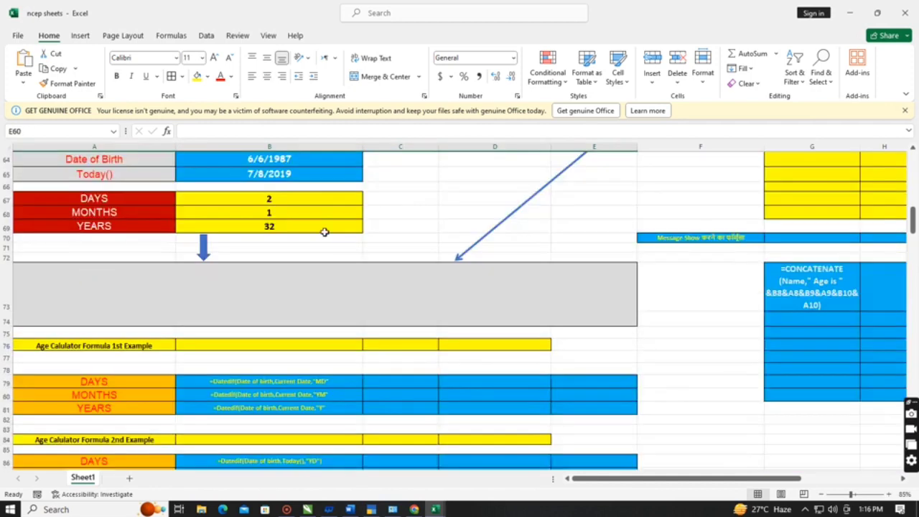
scroll(324, 231, "up", 2)
left_click_drag(141, 190, 395, 241)
left_click(408, 284)
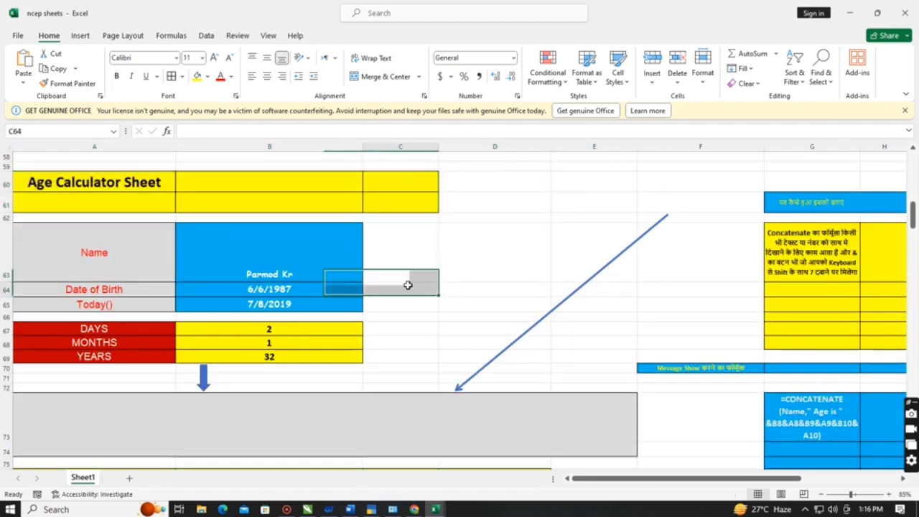
scroll(408, 285, "down", 4)
left_click_drag(408, 300, 7, 302)
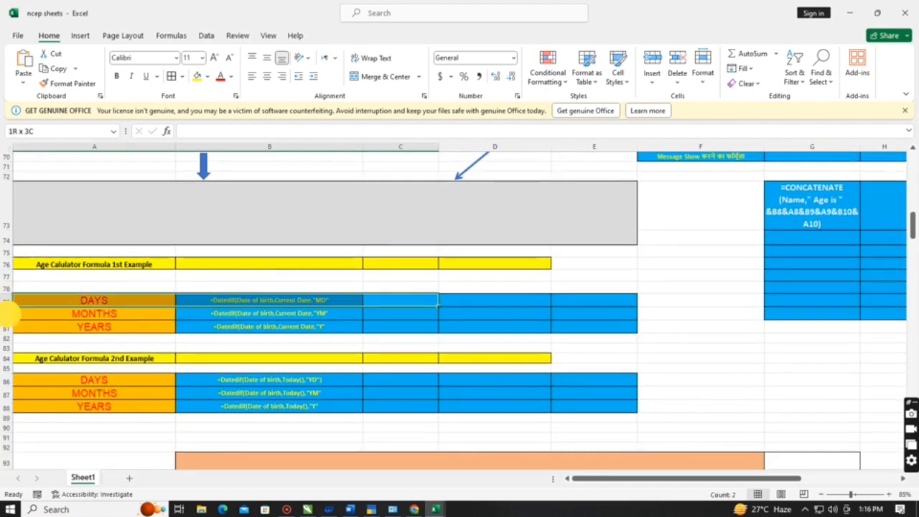
scroll(219, 356, "down", 4)
left_click(401, 329)
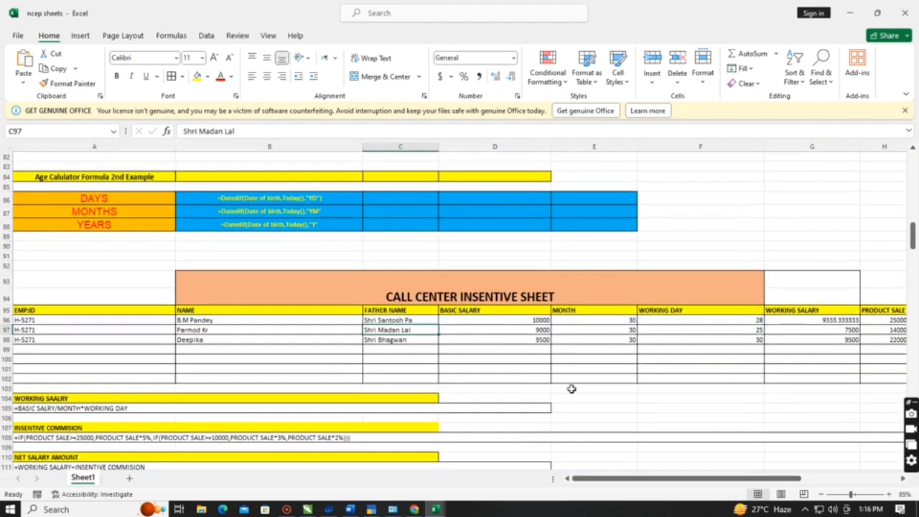
Step: Examine the WORKING SAALRY formula text in A105 below the CALL CENTER INSENTIVE SHEET
left_click_drag(572, 395, 8, 388)
left_click(203, 367)
scroll(205, 366, "down", 1)
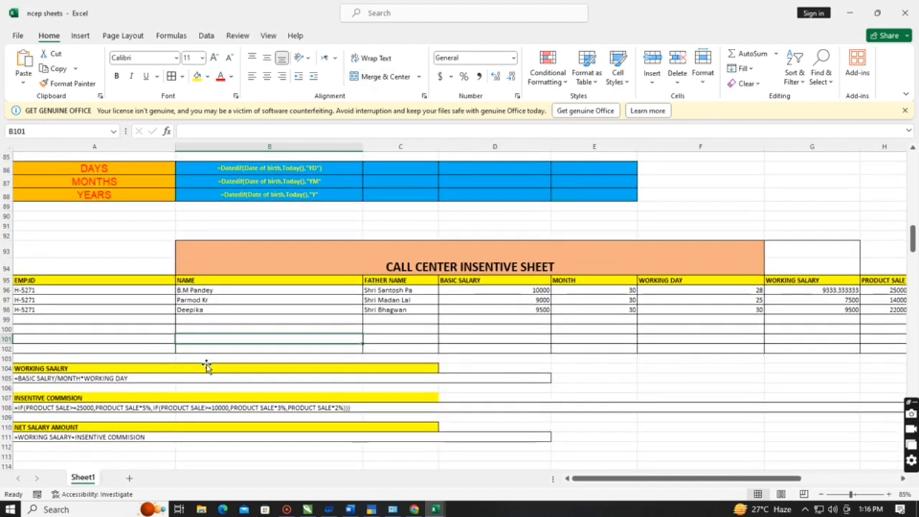
left_click(47, 378)
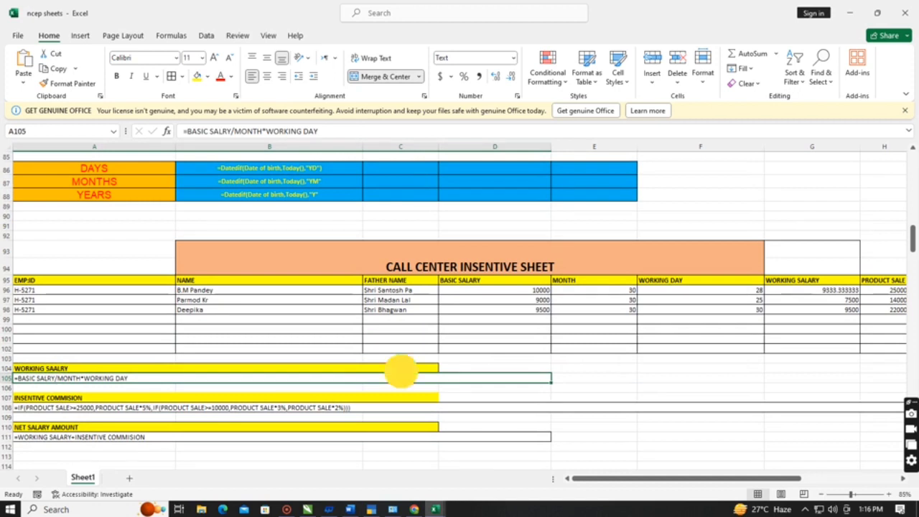
left_click(400, 370)
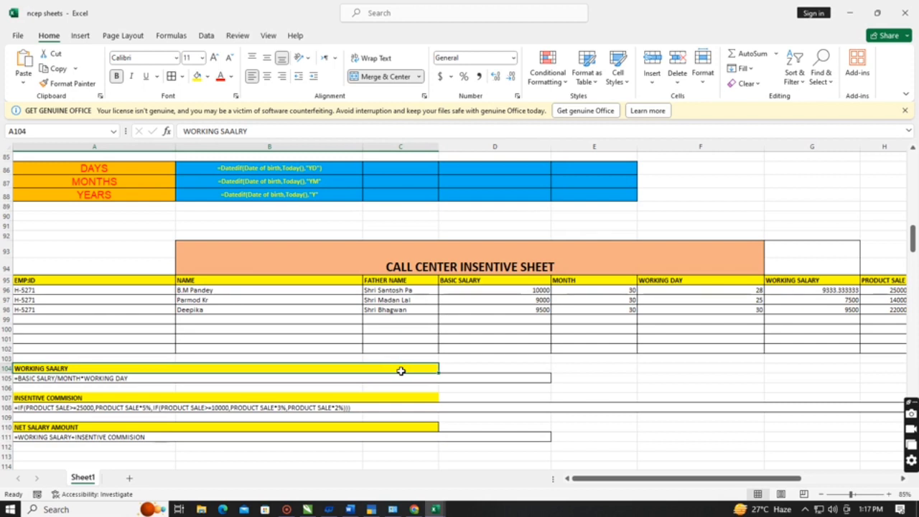
Step: Replace the first employee's name in B96 of the CALL CENTER INSENTIVE SHEET with a new name
left_click_drag(141, 282, 128, 305)
left_click(129, 307)
left_click_drag(189, 282, 192, 299)
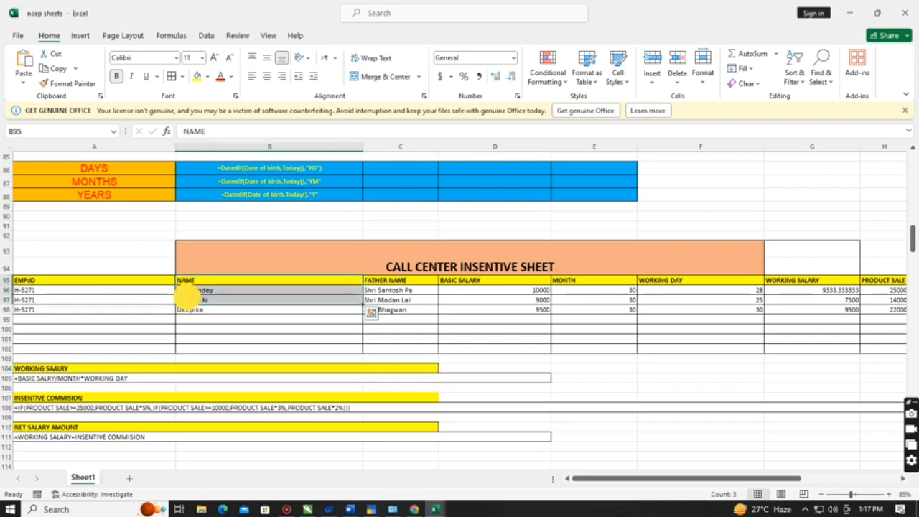
left_click(189, 290)
type("MOHAN")
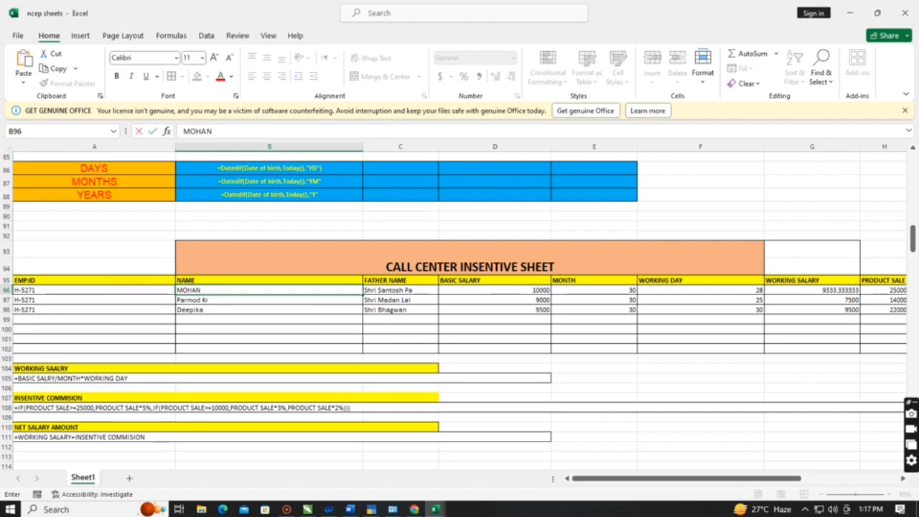
left_click(220, 330)
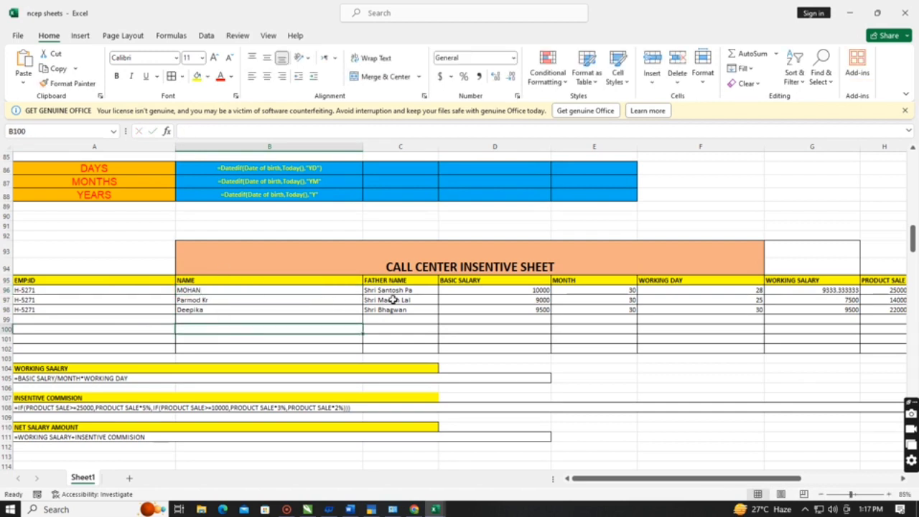
Step: Examine the FATHER NAME column and match each employee in B96:B98 with the BASIC SALARY in D96:D98
left_click_drag(388, 291, 387, 308)
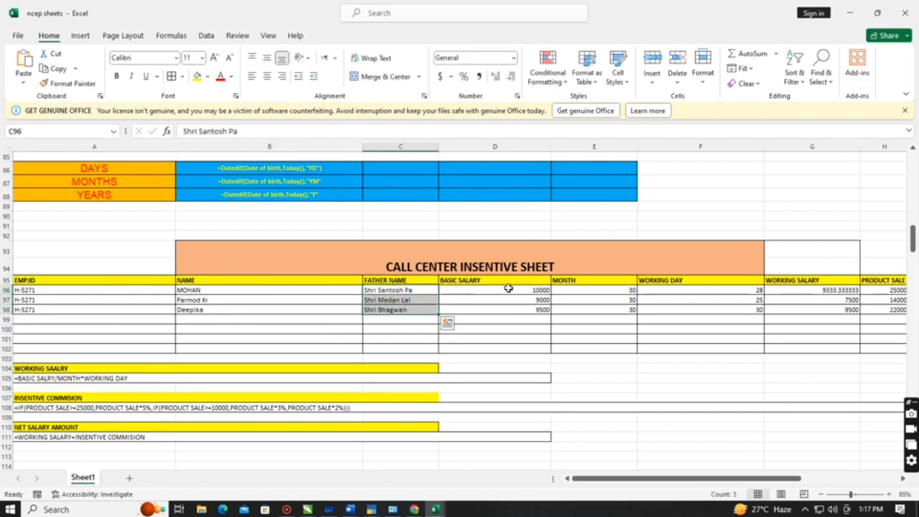
left_click_drag(506, 289, 513, 311)
left_click(215, 289)
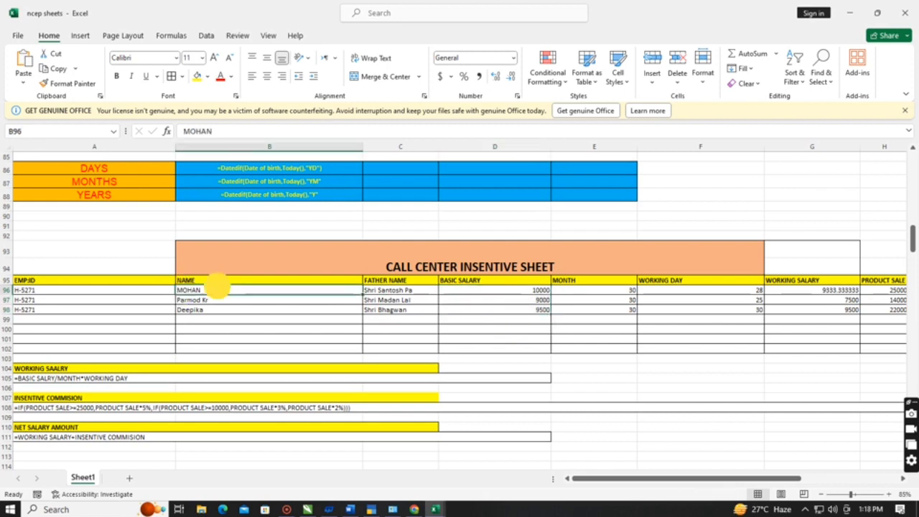
left_click(462, 289)
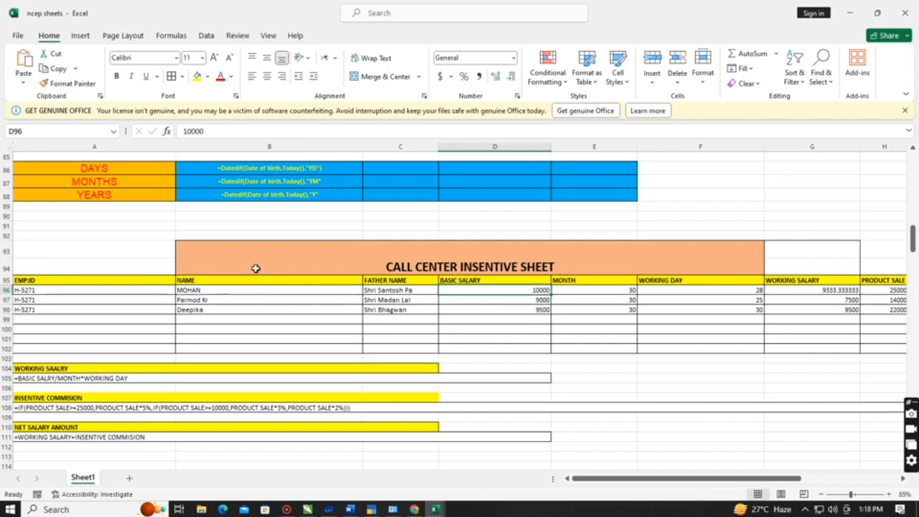
left_click(269, 300)
left_click(455, 296)
left_click(455, 300)
left_click(302, 310)
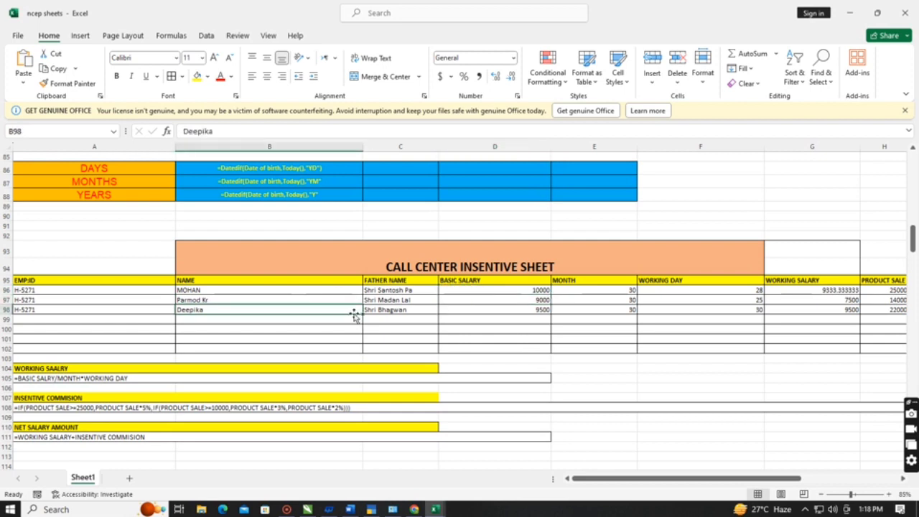
left_click(452, 308)
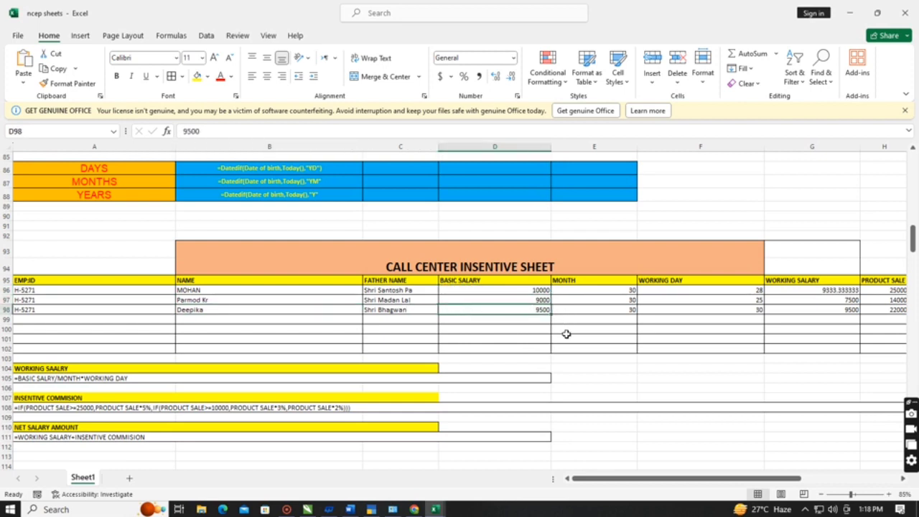
Step: Compare the MONTH days in column E with the WORKING DAY entries in column F for the first two employees
left_click_drag(576, 290, 590, 309)
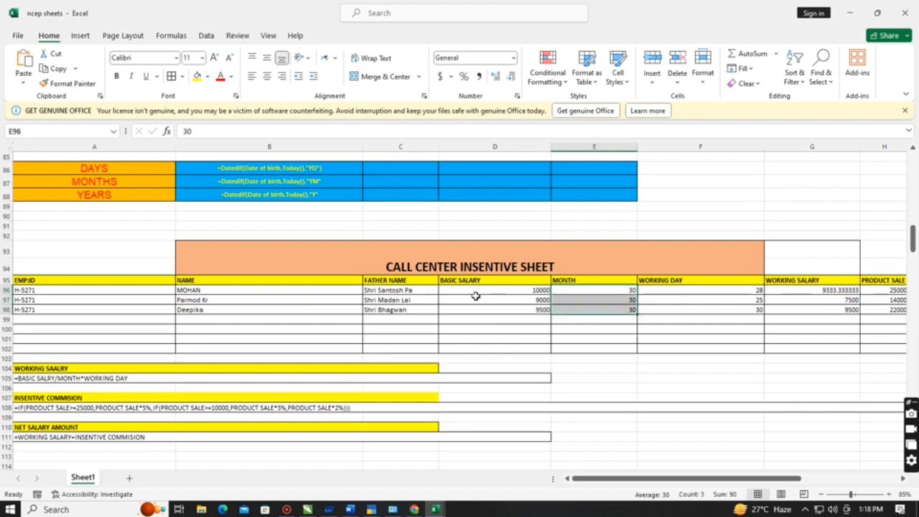
left_click(582, 327)
left_click(678, 293)
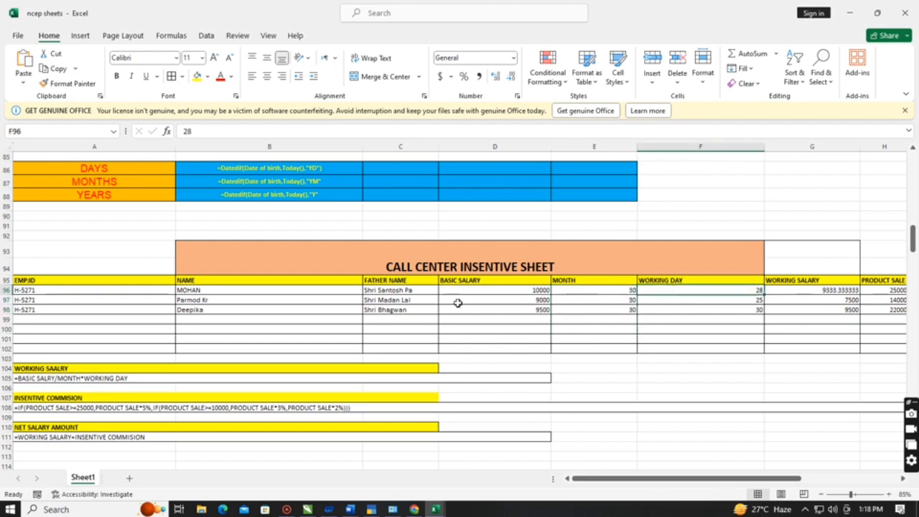
left_click(621, 292)
left_click(701, 290)
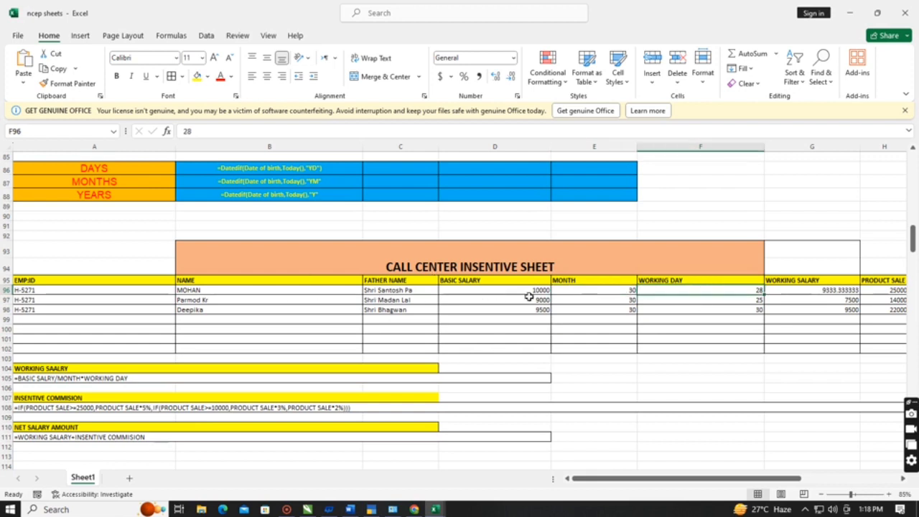
left_click(606, 299)
left_click(694, 301)
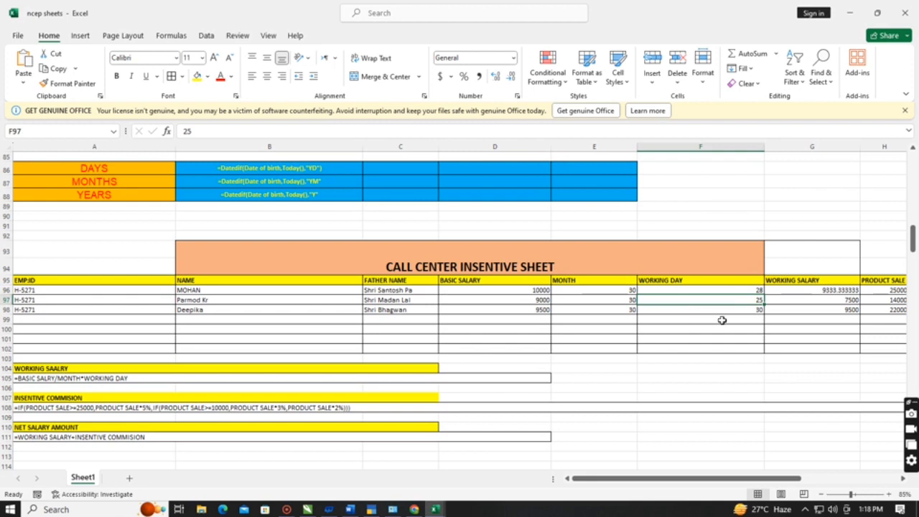
Step: Examine the WORKING DAY entries in F96:F98 and the WORKING SALARY formula in G96
left_click_drag(736, 289, 739, 359)
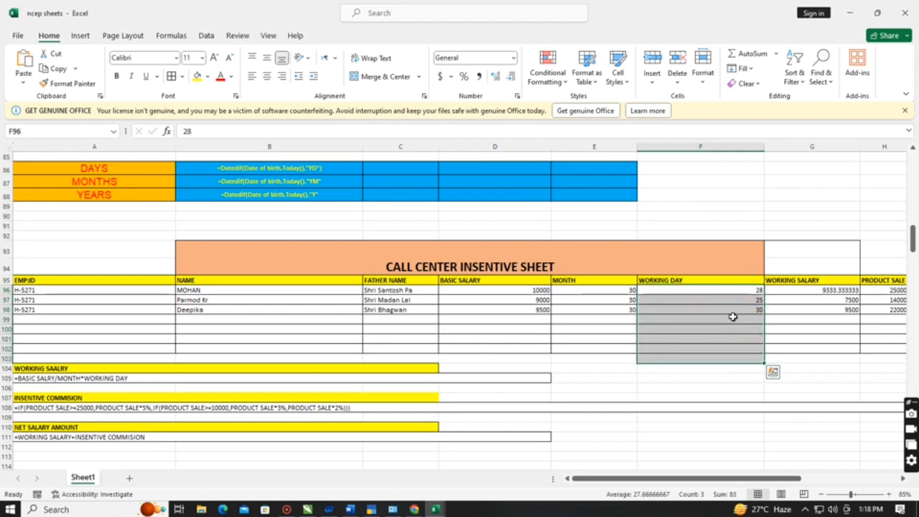
left_click(733, 317)
left_click(728, 307)
left_click(727, 297)
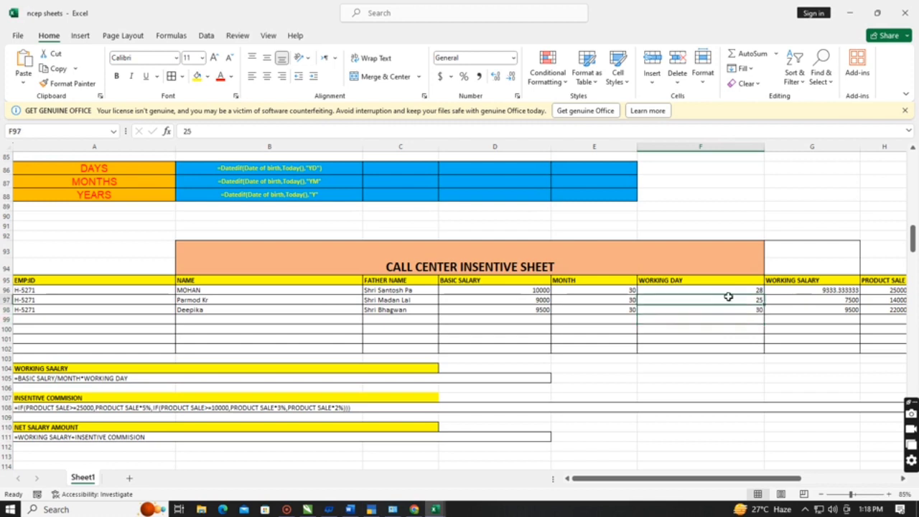
left_click(721, 290)
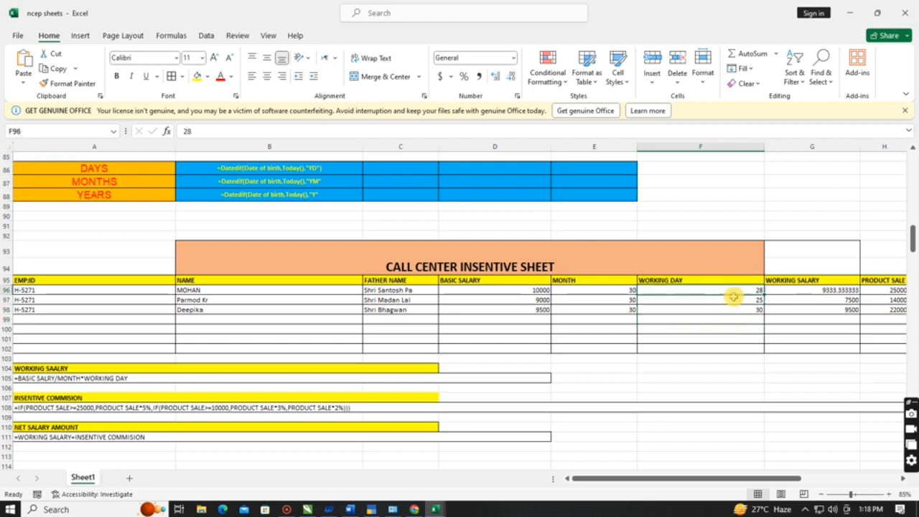
left_click(776, 289)
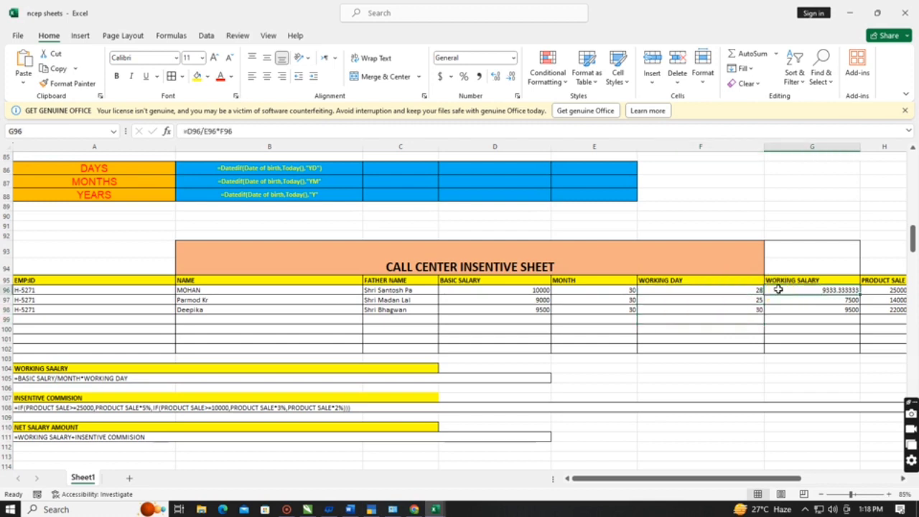
Step: Examine the BASIC SALARY, MONTH and WORKING DAY entries in row 96 that feed the WORKING SALARY formula in G96
key("Left")
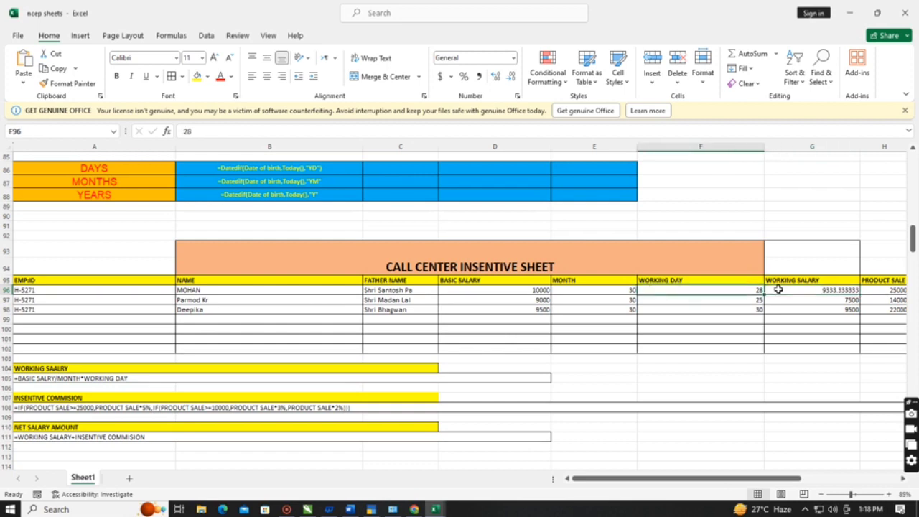
key("Left")
key("Left")
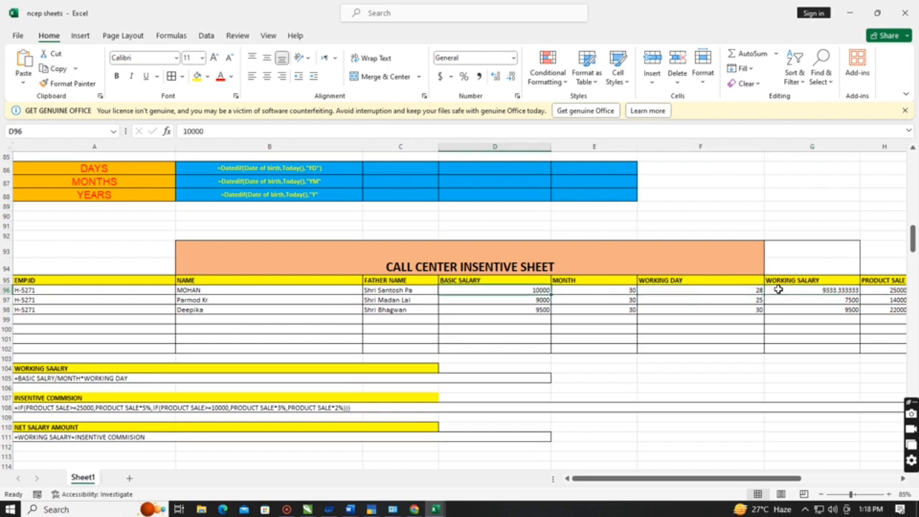
key("Right")
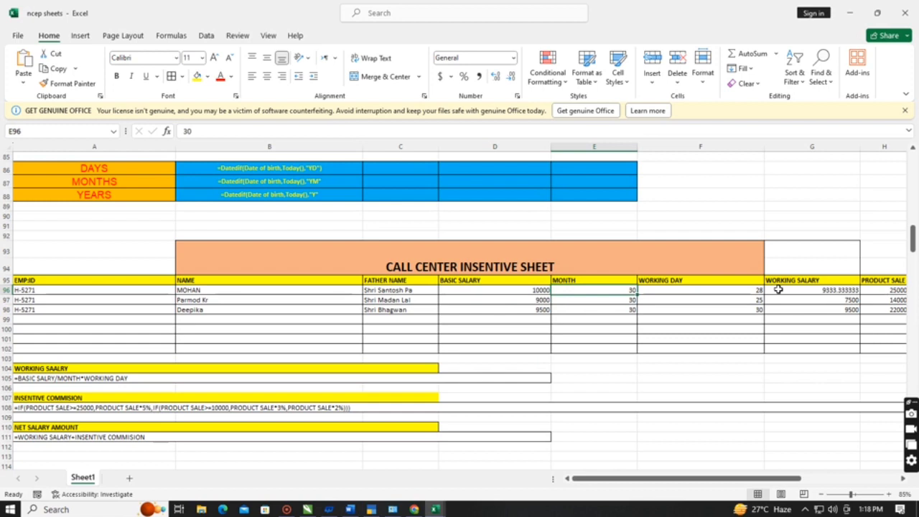
key("Right")
key("Right")
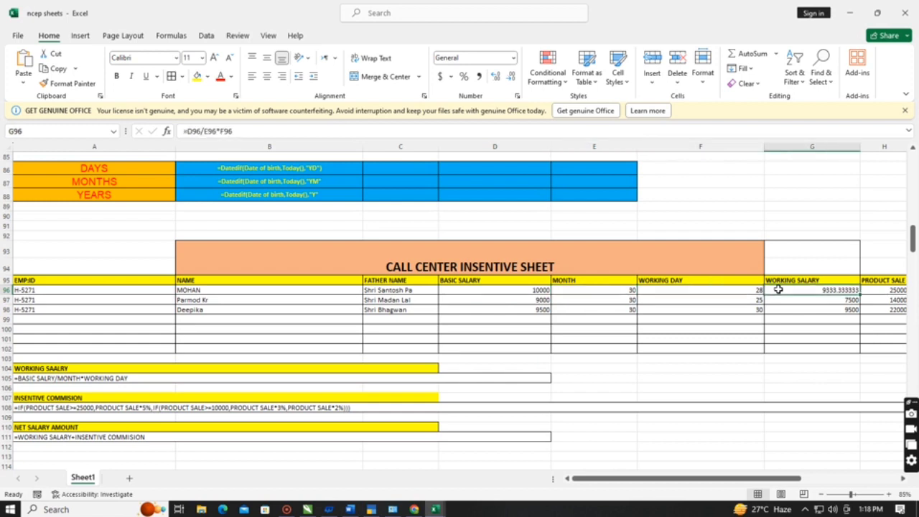
key("Left")
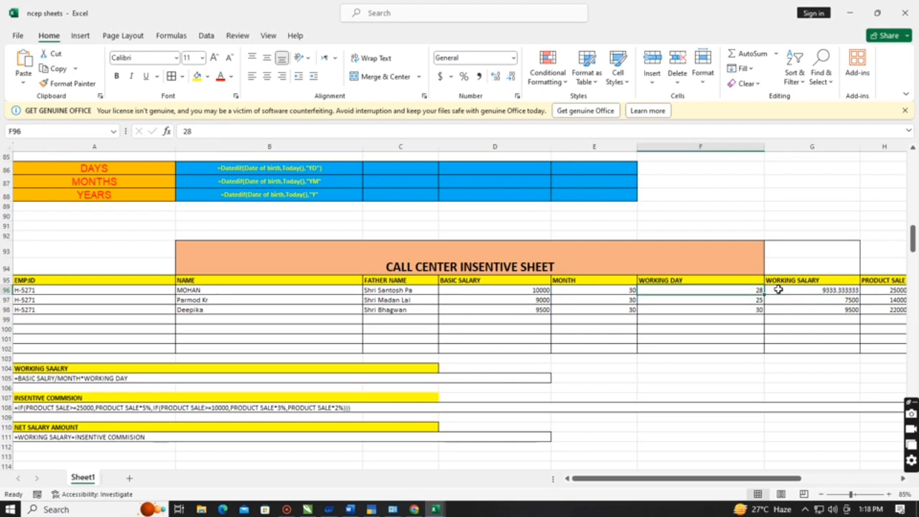
key("Right")
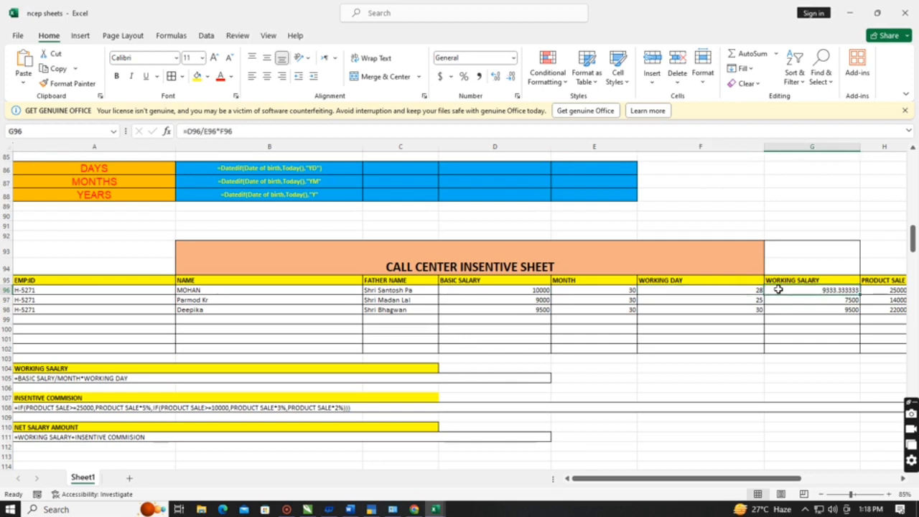
Step: Re-enter the first employee's WORKING SALARY in G96 as =D96/E96*F96
type("=")
key("Left")
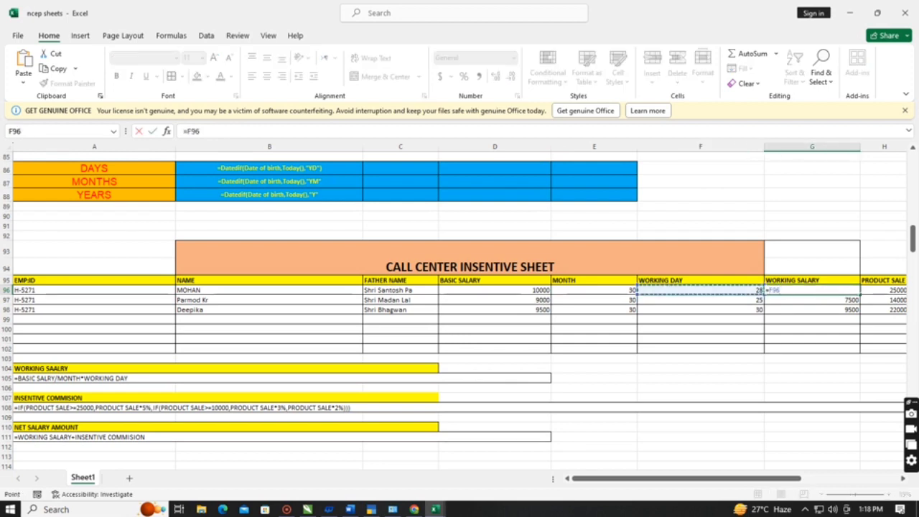
key("Left")
key("Left")
key("Right")
key("Left")
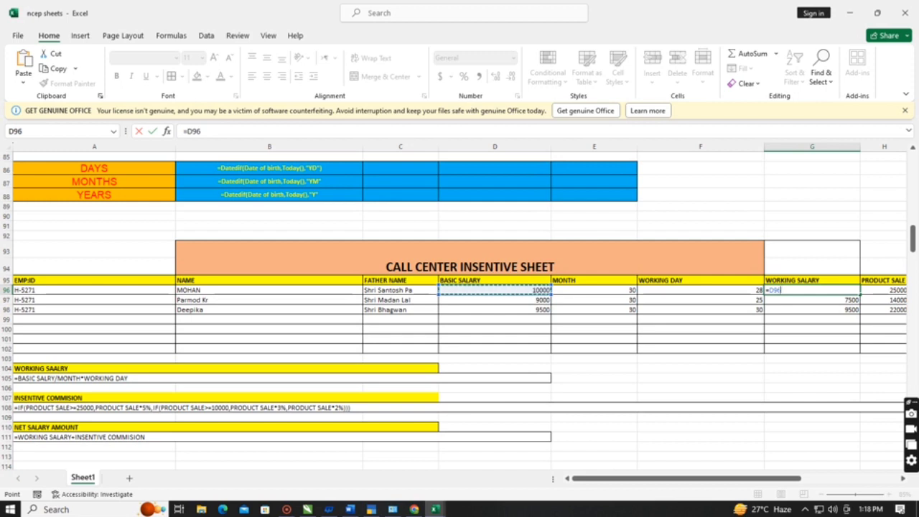
type("/")
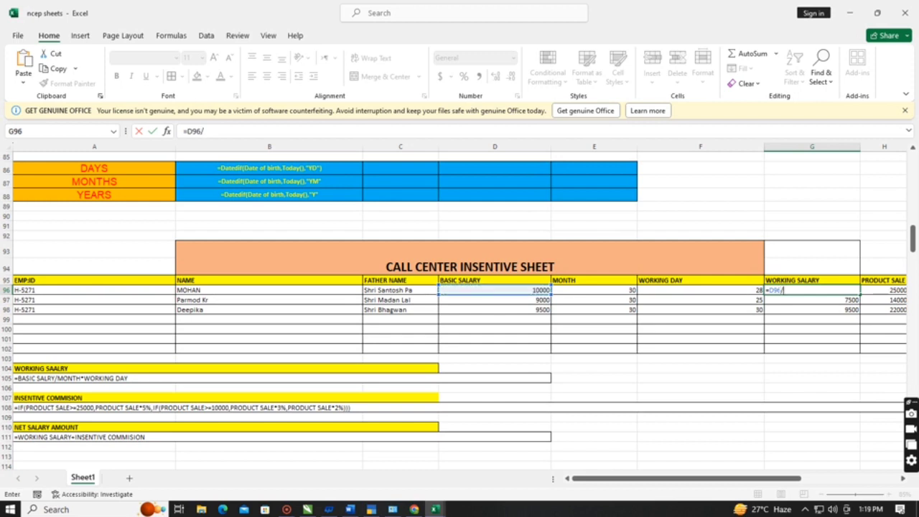
key("Left")
key("Left")
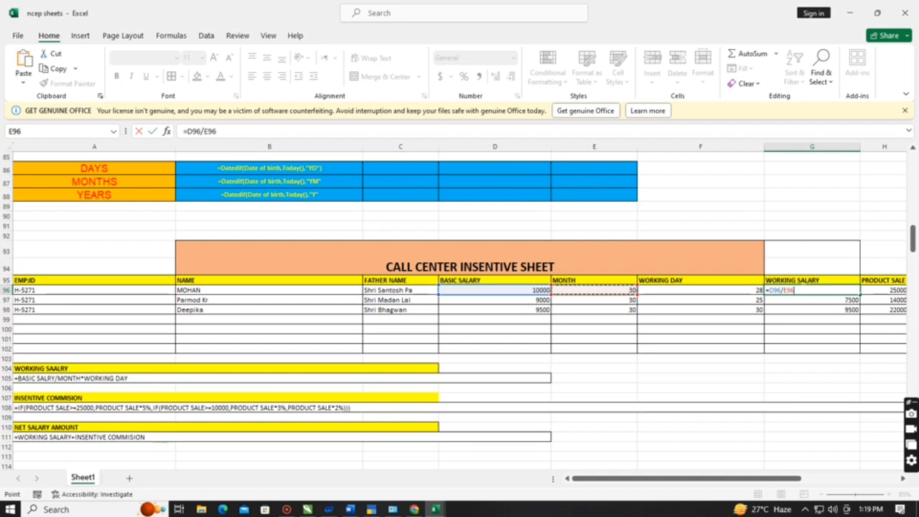
type("*")
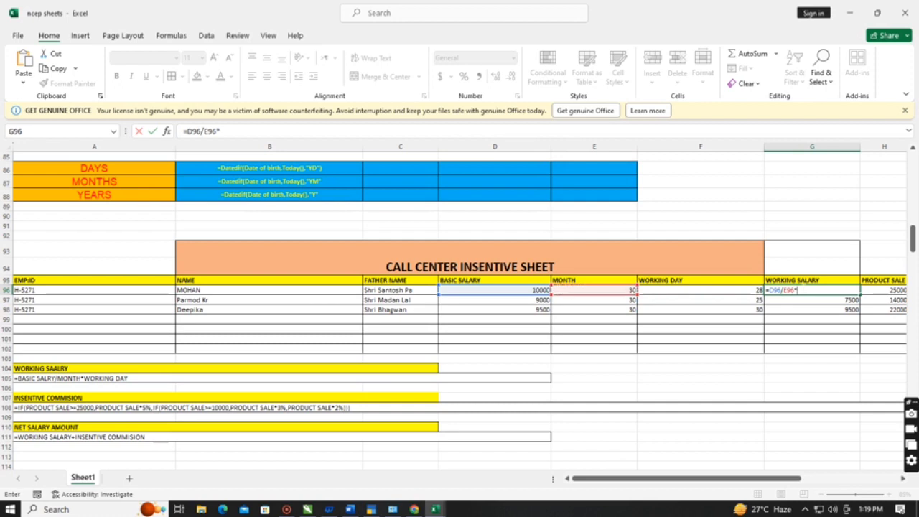
left_click(718, 290)
key("Return")
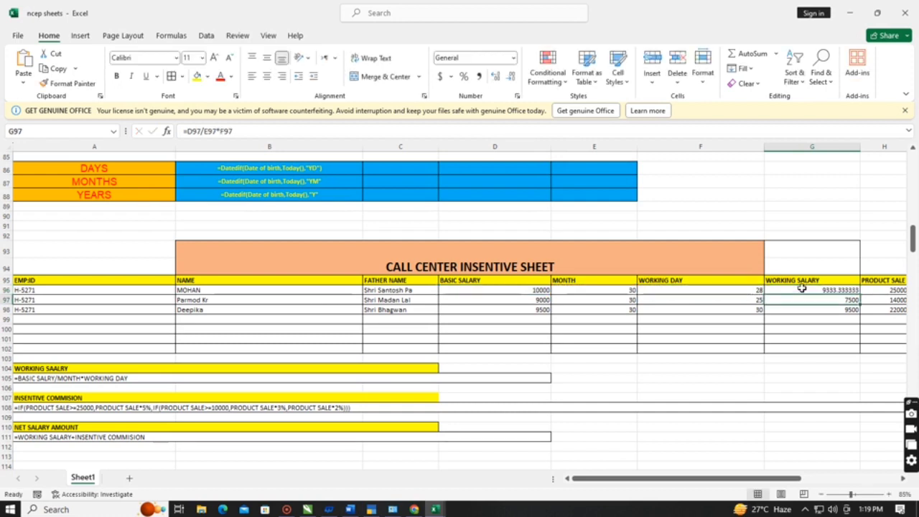
Step: Reduce the WORKING SALARY values in G96:G98 to whole numbers without decimal places
left_click_drag(802, 289, 801, 311)
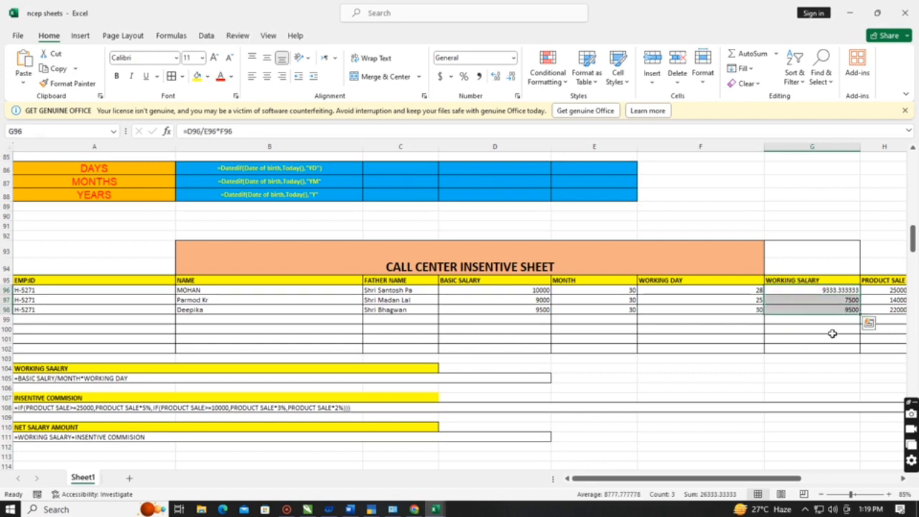
left_click(510, 77)
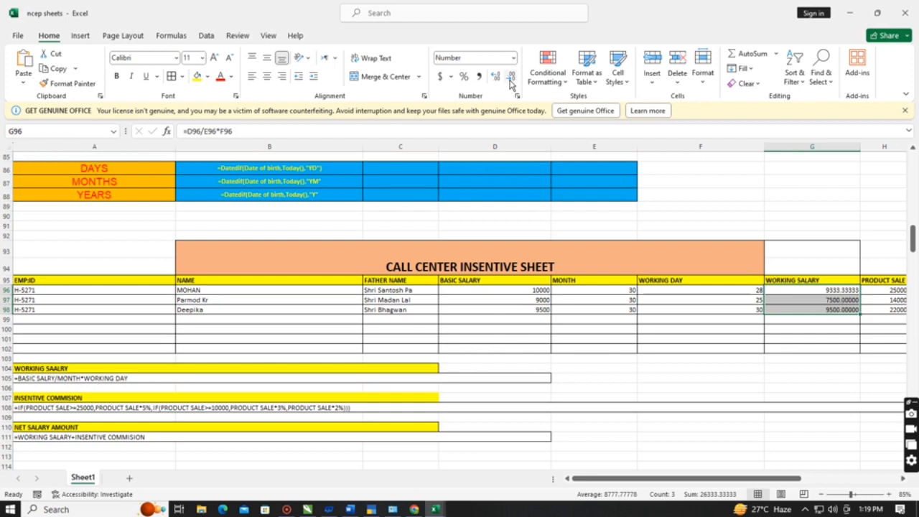
left_click(510, 76)
left_click(510, 77)
left_click(510, 76)
left_click(510, 77)
left_click(834, 338)
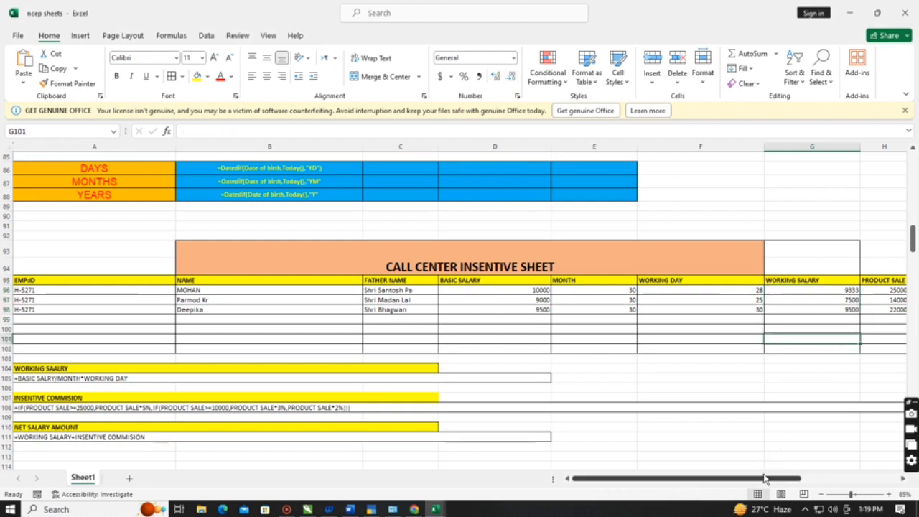
Step: Fit the width of column H to its PRODUCT SALE AMT heading
left_click_drag(755, 479, 765, 478)
left_click(729, 290)
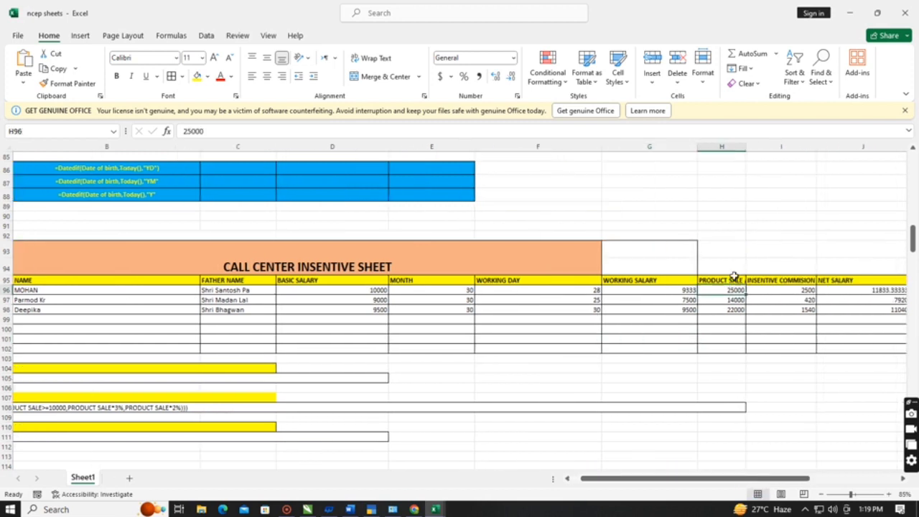
double_click(746, 146)
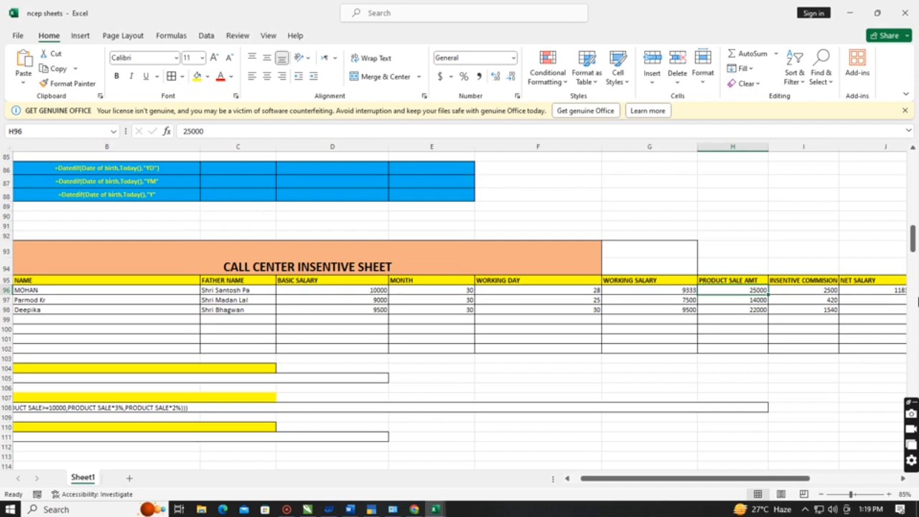
Step: Start a new INSENTIVE COMMISION formula in I96 with IF(H96>=25000, returning H96*15% when true
key("Right")
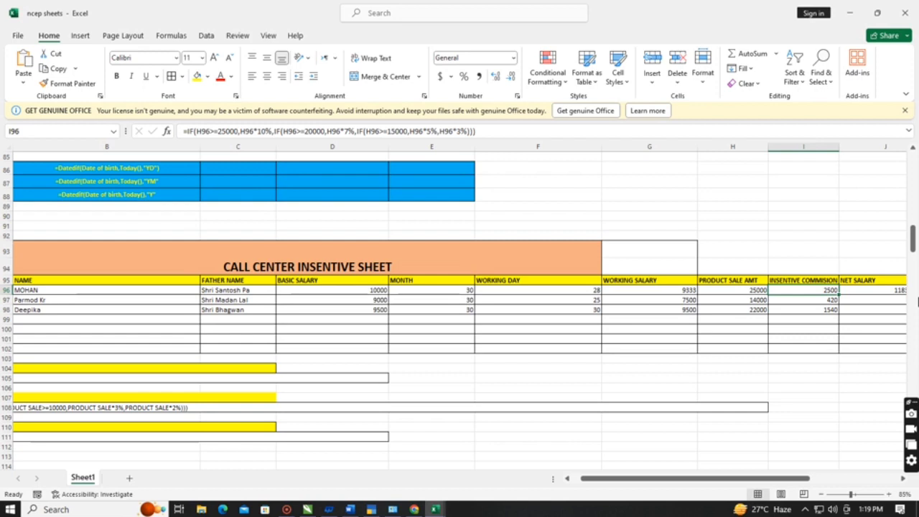
type("=")
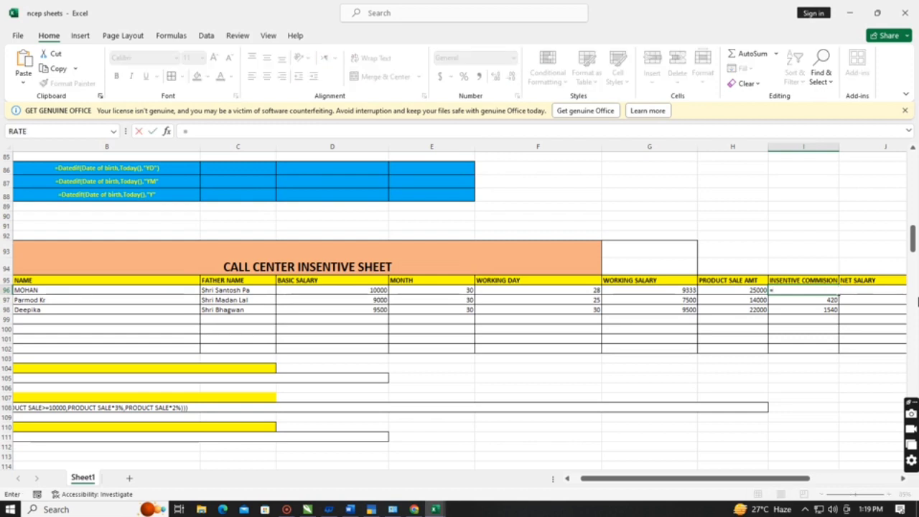
type("IF(")
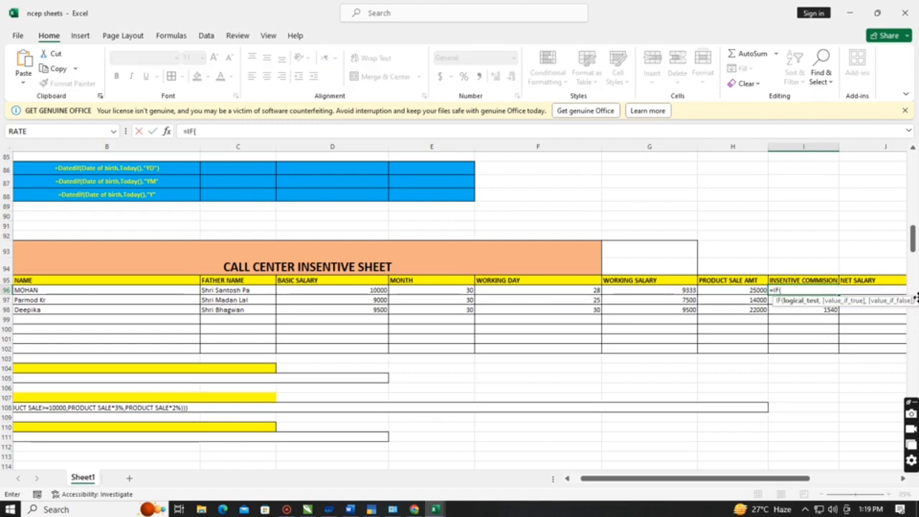
key("Left")
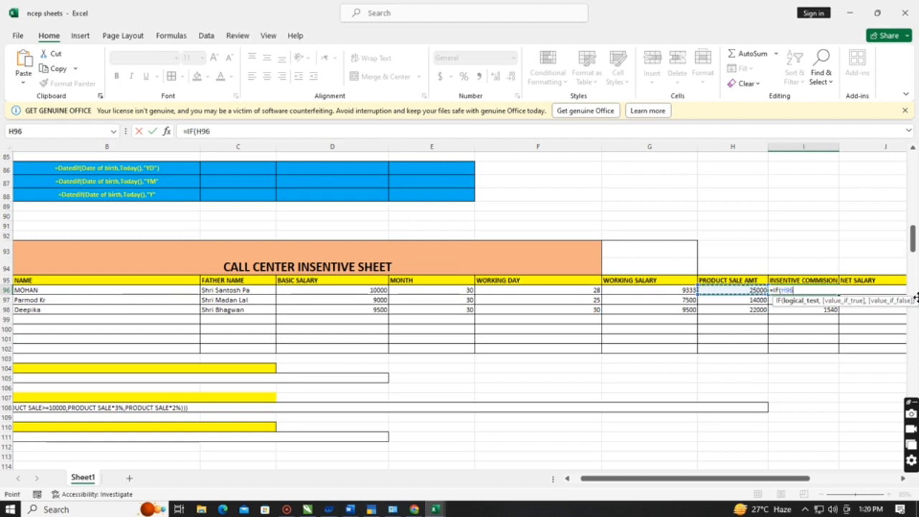
type(">")
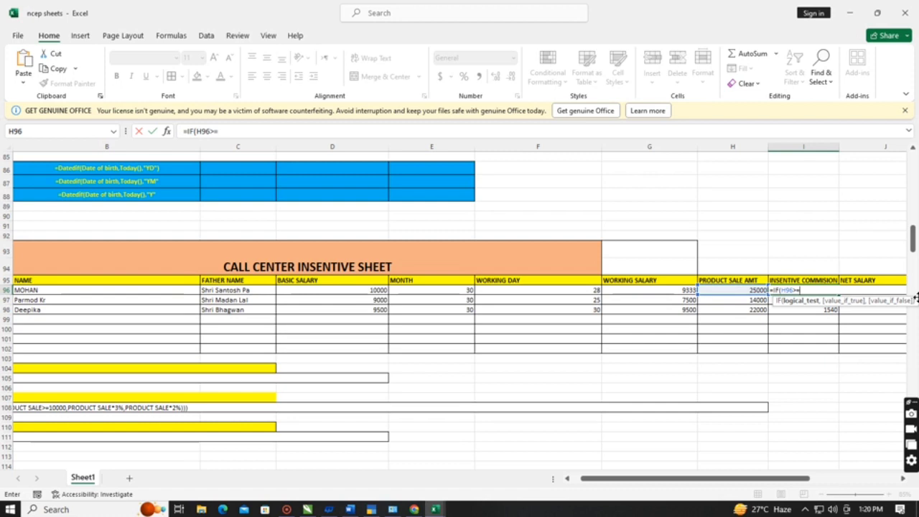
type("=25")
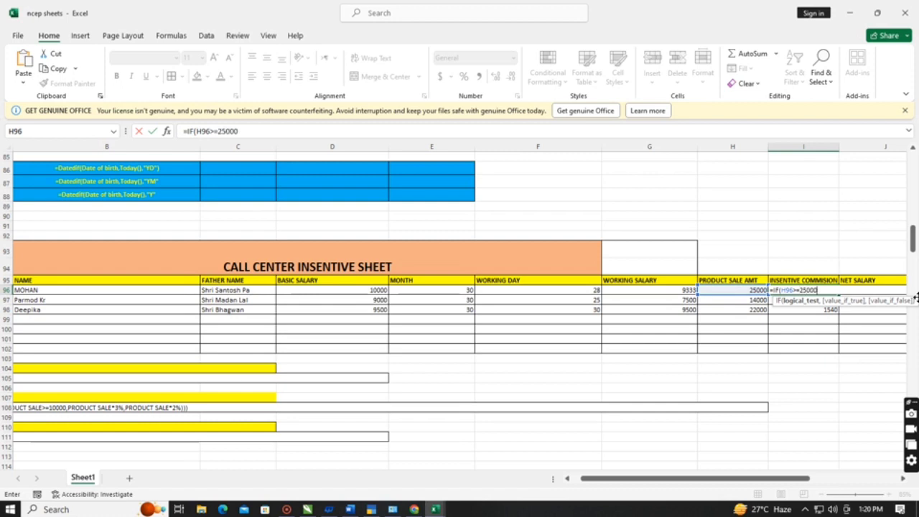
type("000,")
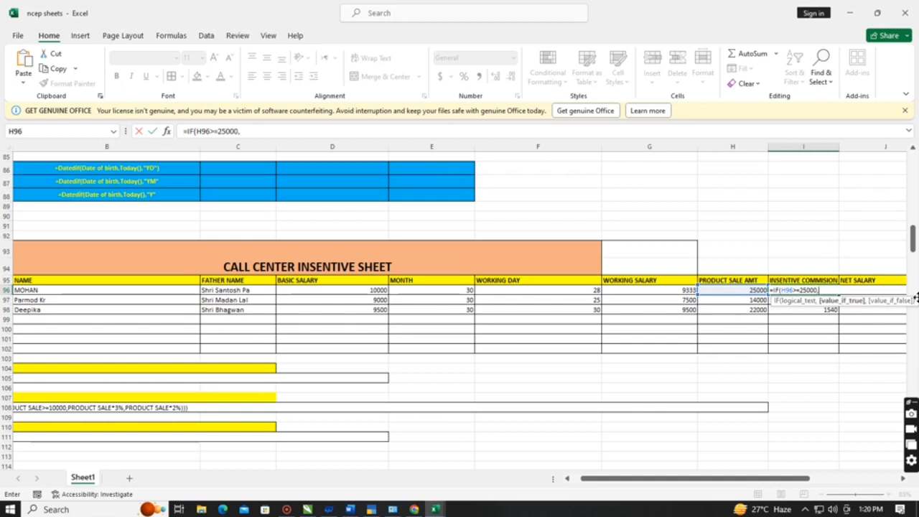
key("Left")
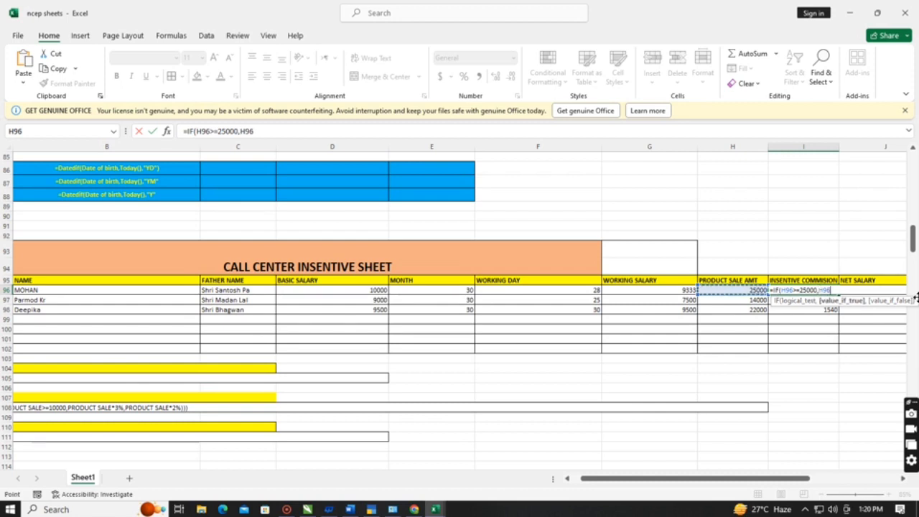
type("*154")
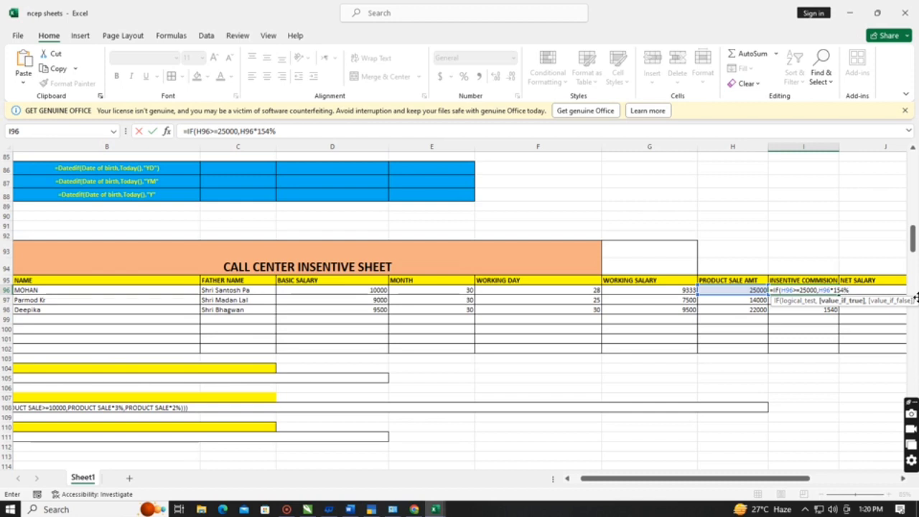
key("BackSpace")
key("BackSpace")
Step: Add a nested IF to the I96 formula that returns H96*8% when H96>=12000
type(",IF(")
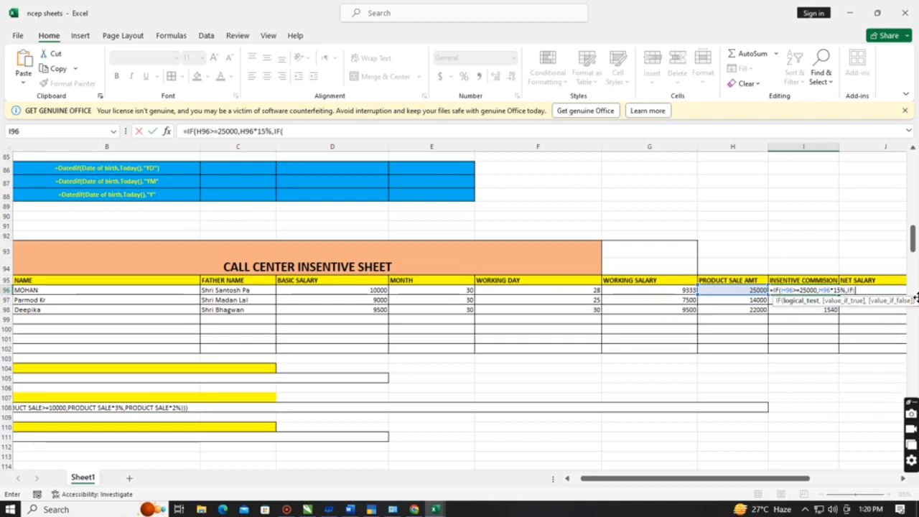
key("Left")
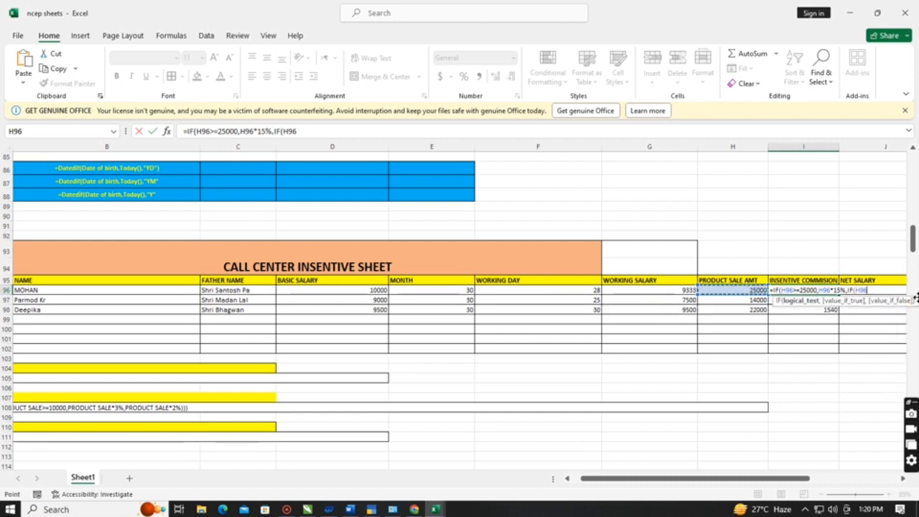
type(">=")
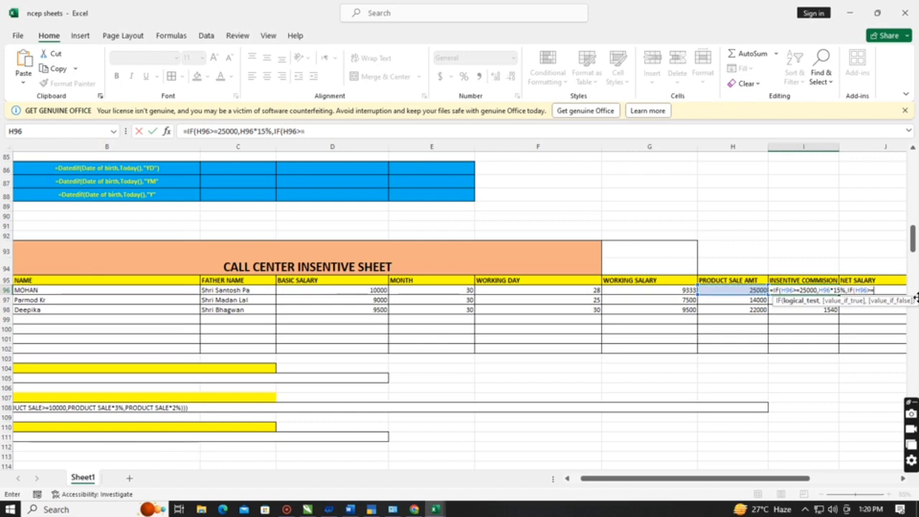
type("120")
type("00,H96")
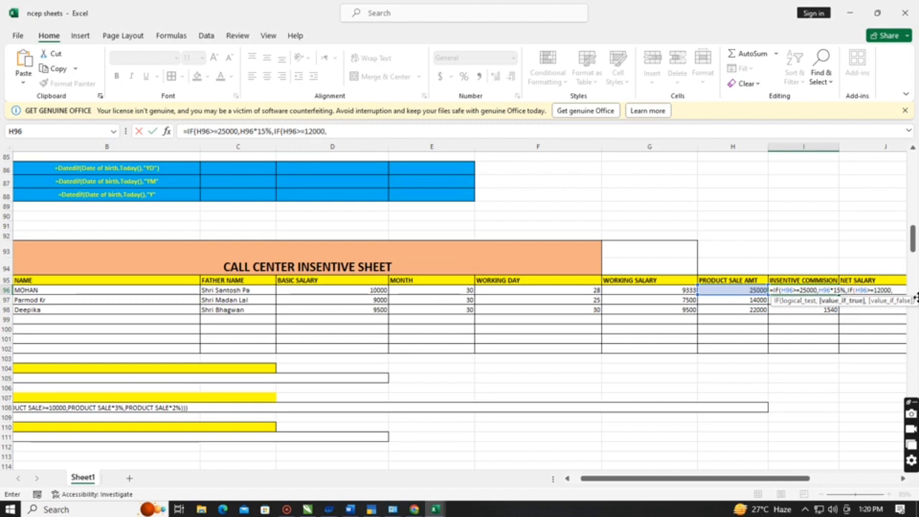
type("*")
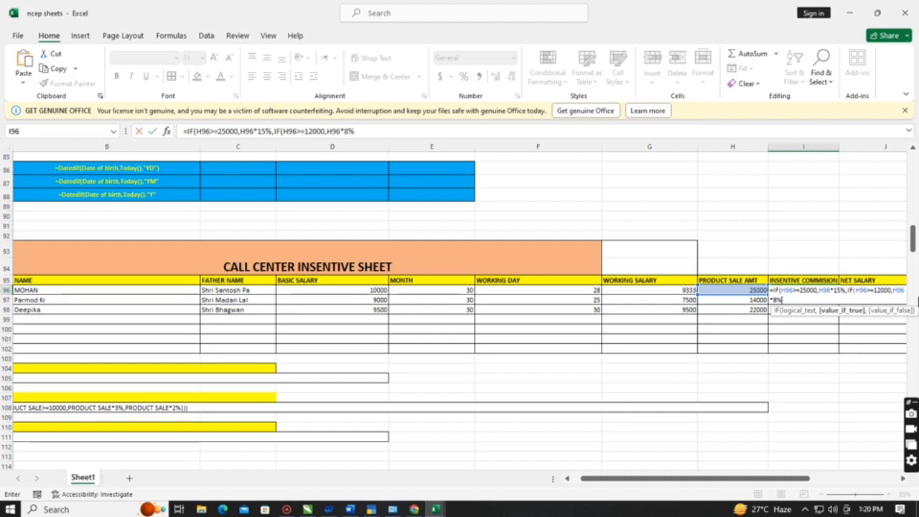
Step: Complete the nested commission formula in I96 with H96*5% as the remaining case and enter it
type(",")
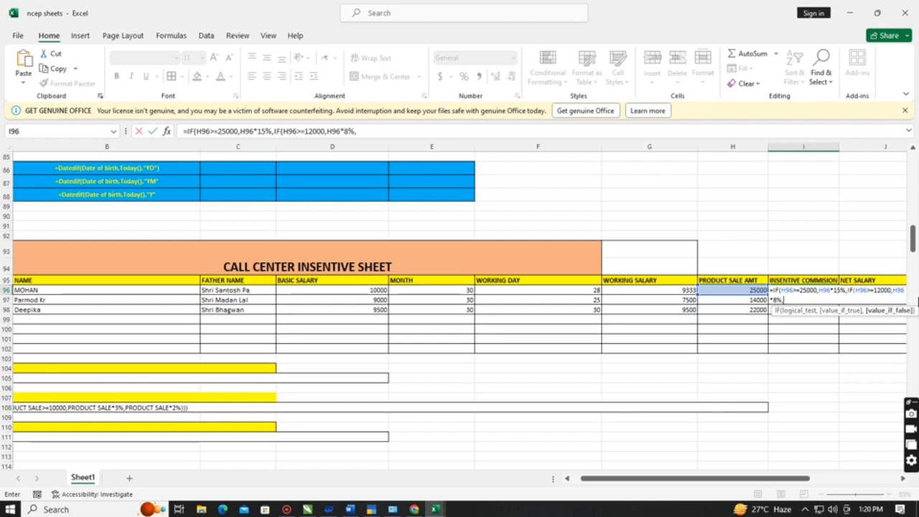
type("H96*")
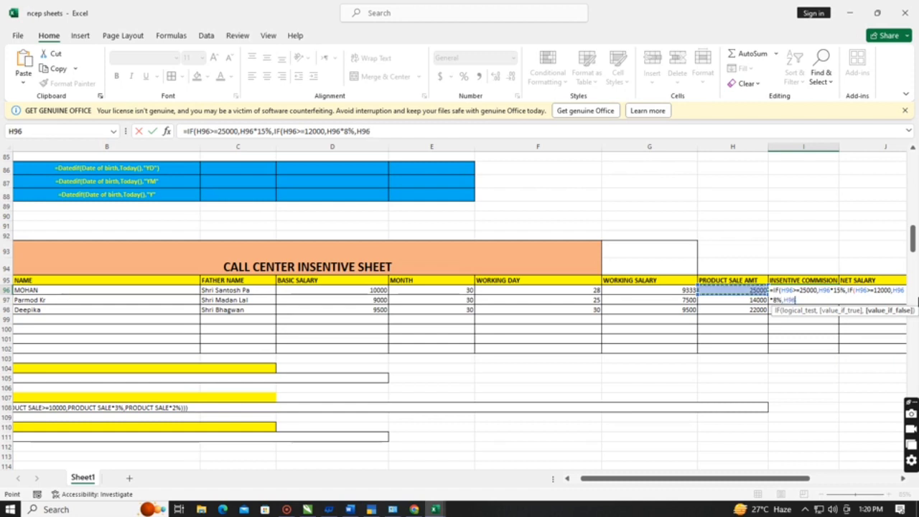
type("5")
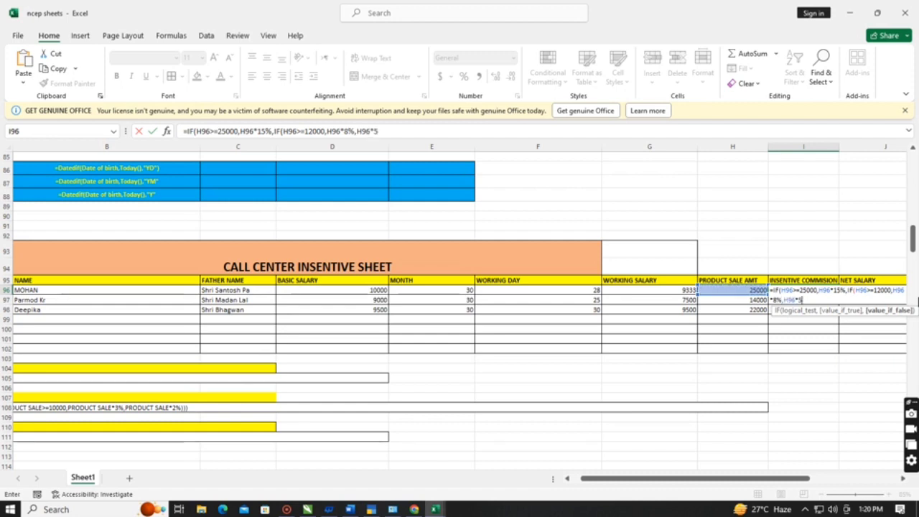
type("%)")
key("Return")
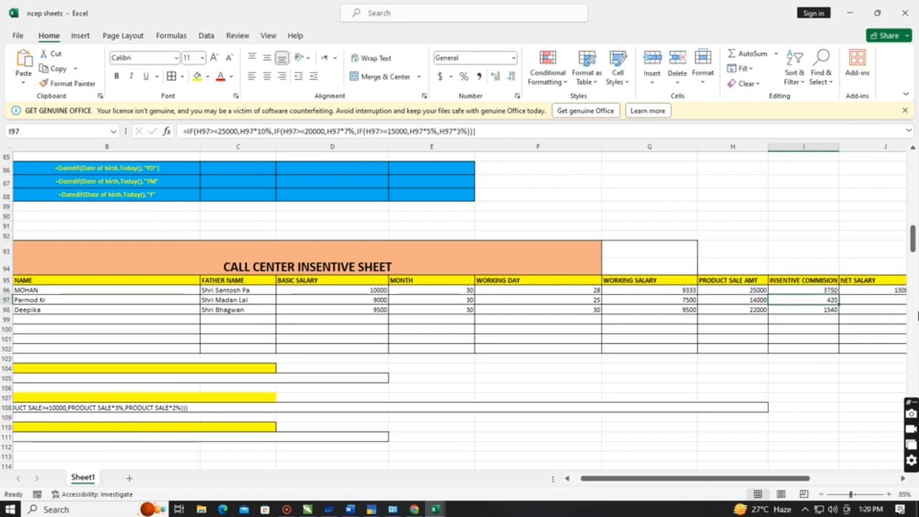
Step: Fill the INSENTIVE COMMISION formula from I96 down through I98
left_click(782, 289)
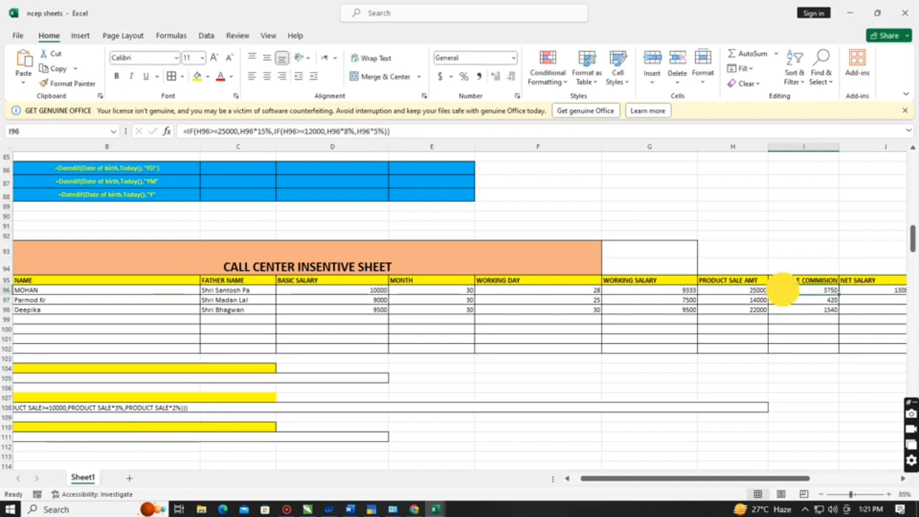
left_click_drag(782, 289, 782, 307)
key("ctrl+d")
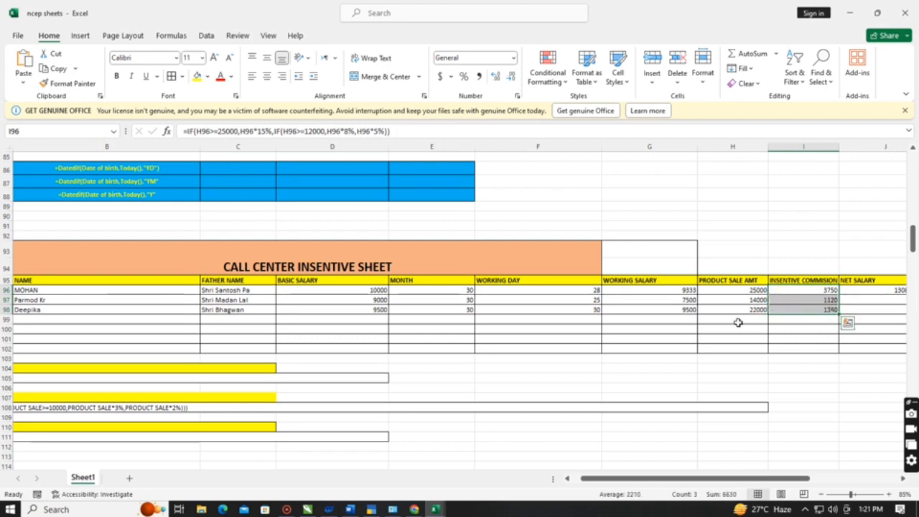
left_click(811, 357)
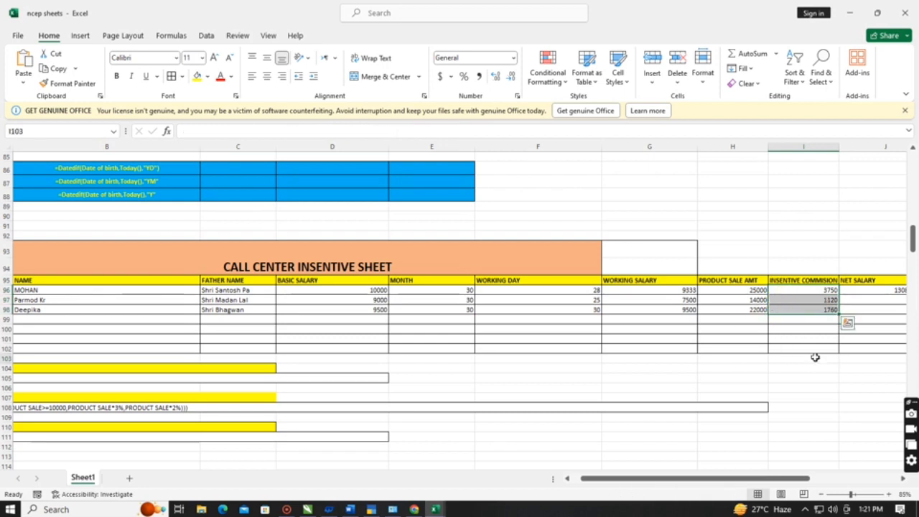
Step: Check the commission results and formulas in I96:I98 against the product sale amounts
left_click(747, 292)
left_click(815, 280)
left_click(830, 289)
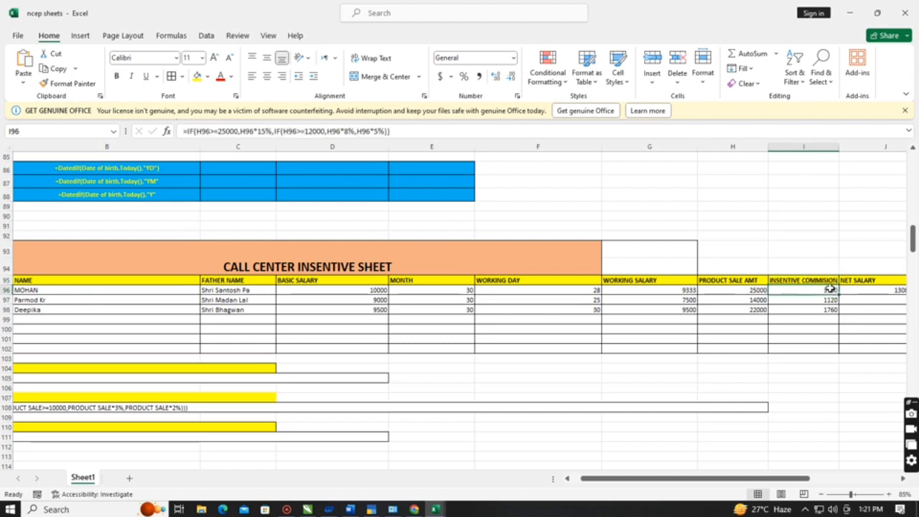
left_click(825, 308)
left_click(823, 289)
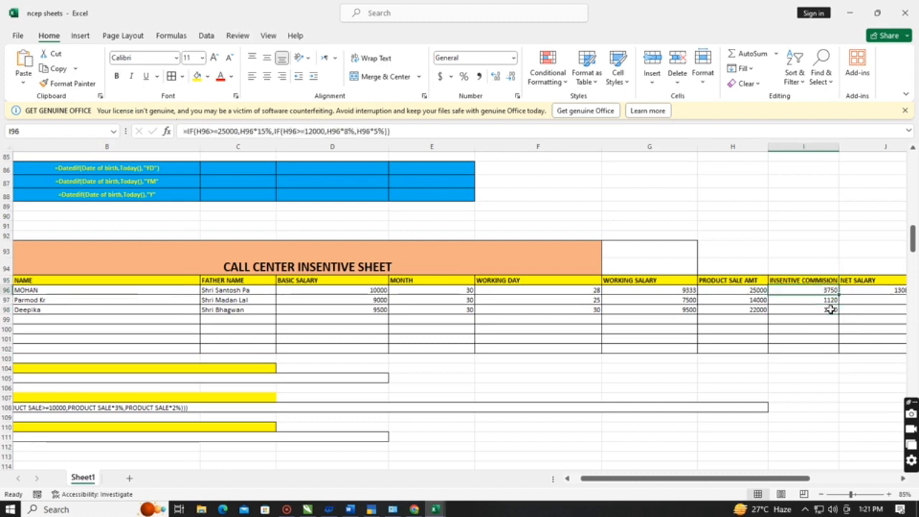
left_click(830, 310)
left_click(814, 291)
left_click(801, 299)
left_click(800, 310)
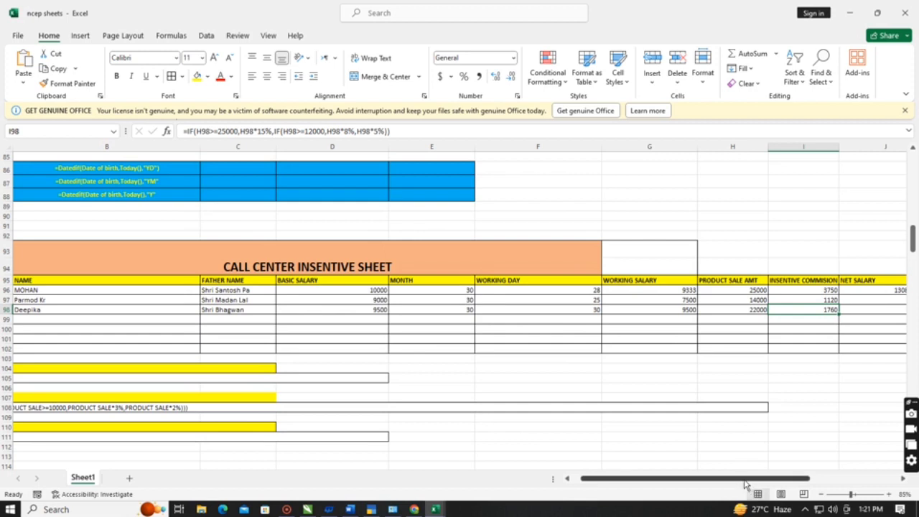
Step: Try a NET SALARY formula in J96 that adds working day and commission, =F96+I96
left_click_drag(745, 484, 734, 410)
left_click(691, 283)
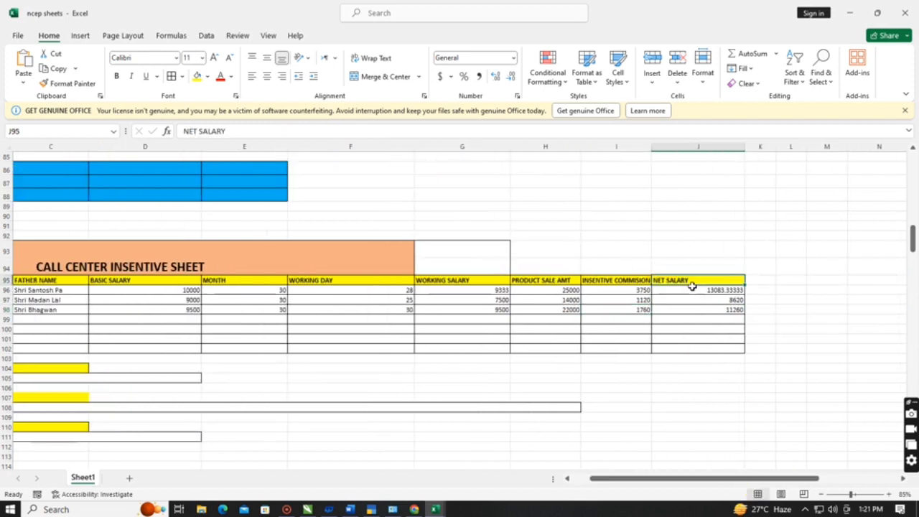
left_click(707, 300)
left_click(703, 290)
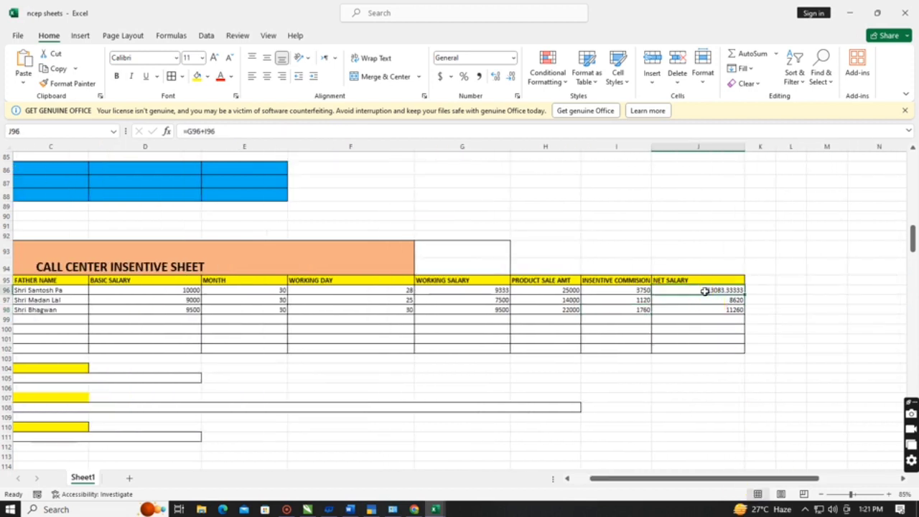
type("=")
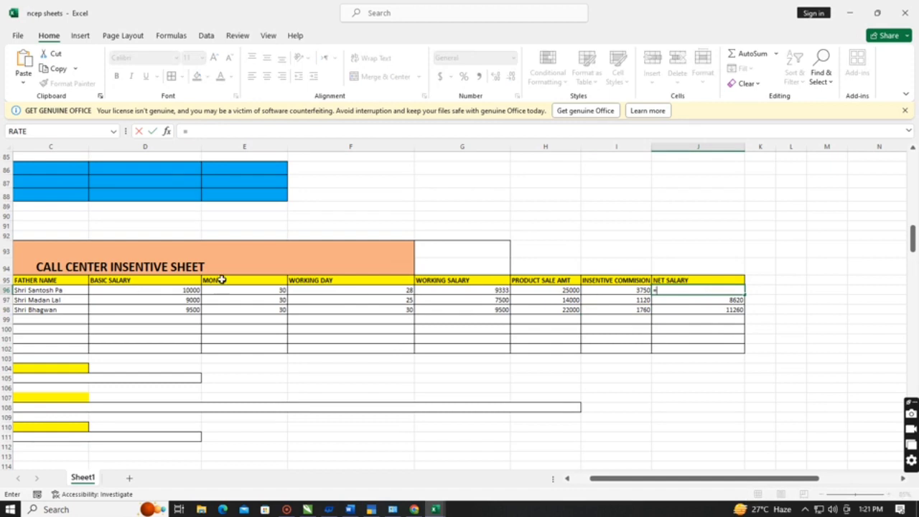
left_click(335, 289)
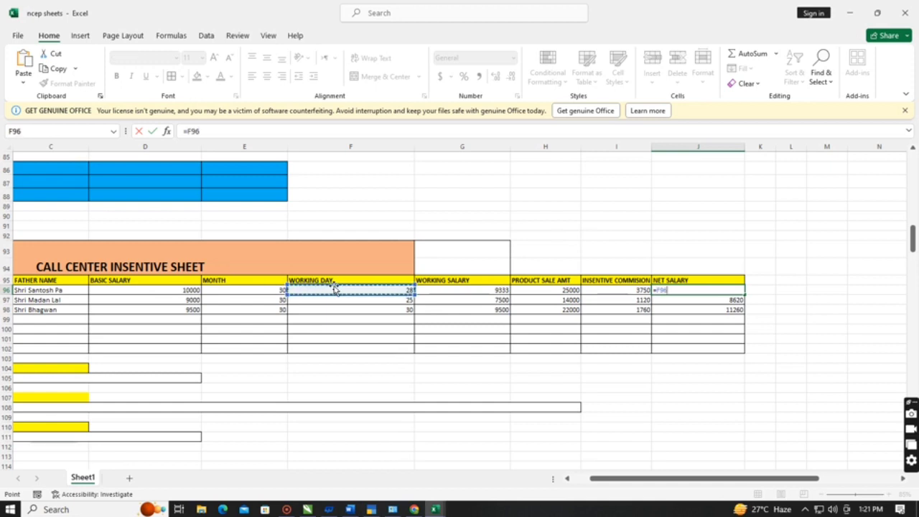
type("+I96")
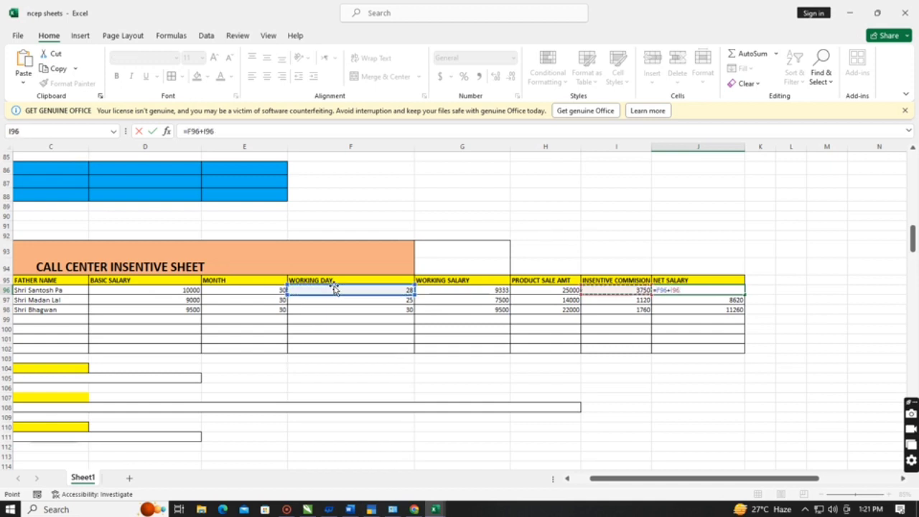
key("Return")
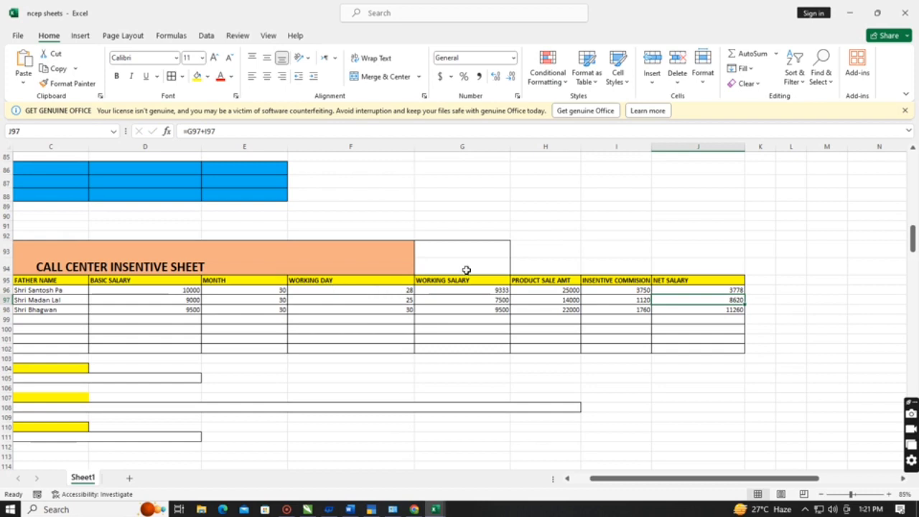
Step: Rewrite the NET SALARY formula in J96 as =G96+I96, adding working salary and incentive commission
left_click(691, 291)
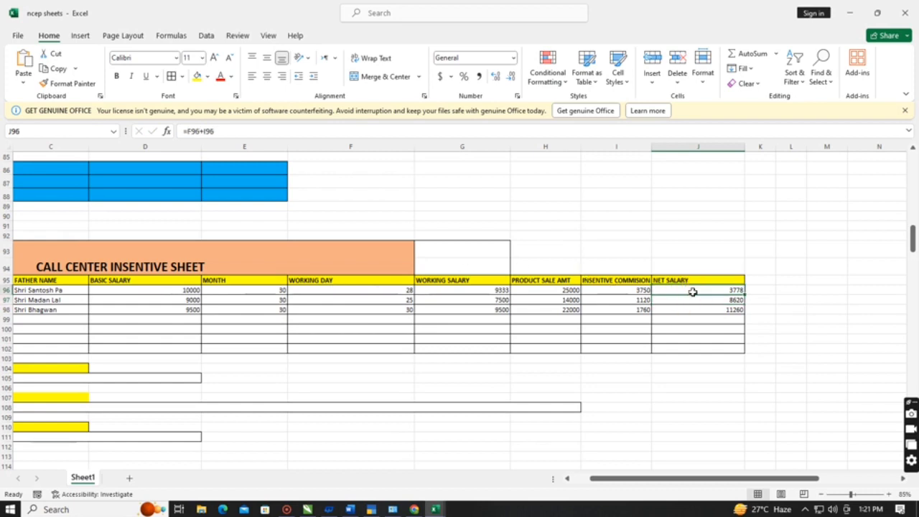
double_click(692, 291)
left_click_drag(686, 289, 653, 289)
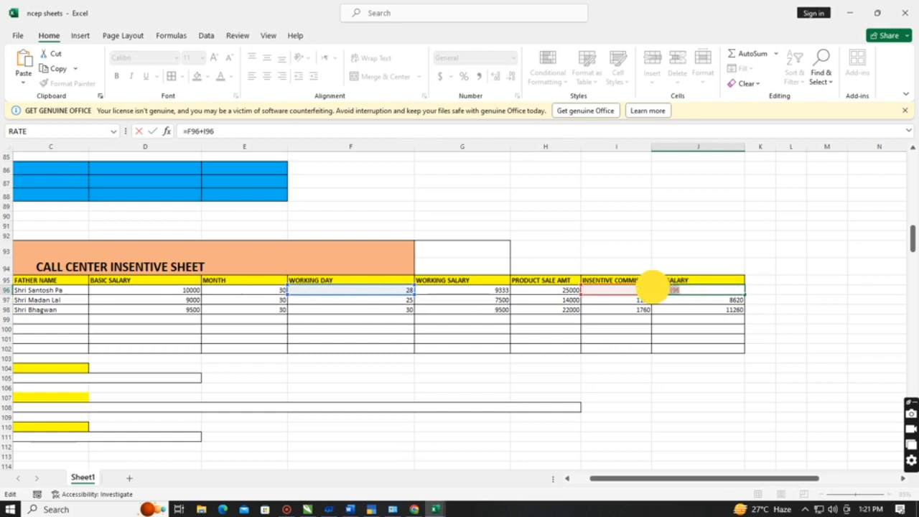
type("=")
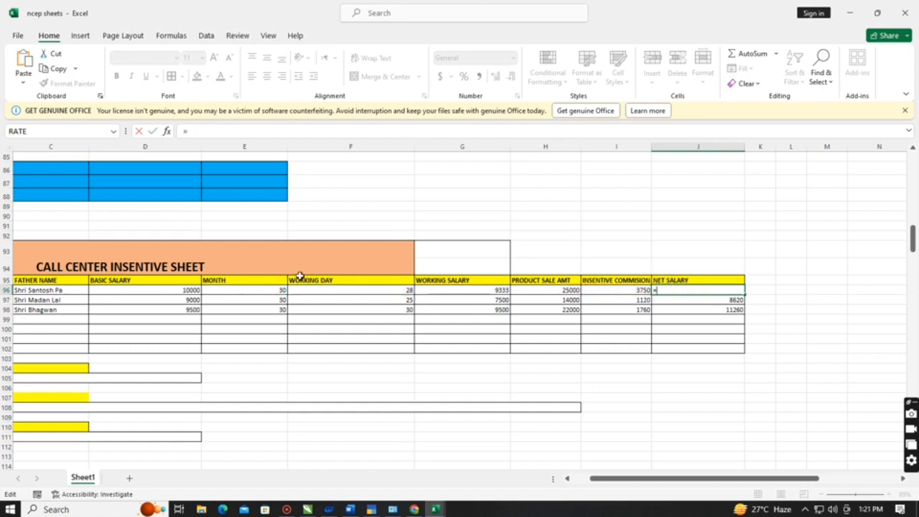
left_click(328, 288)
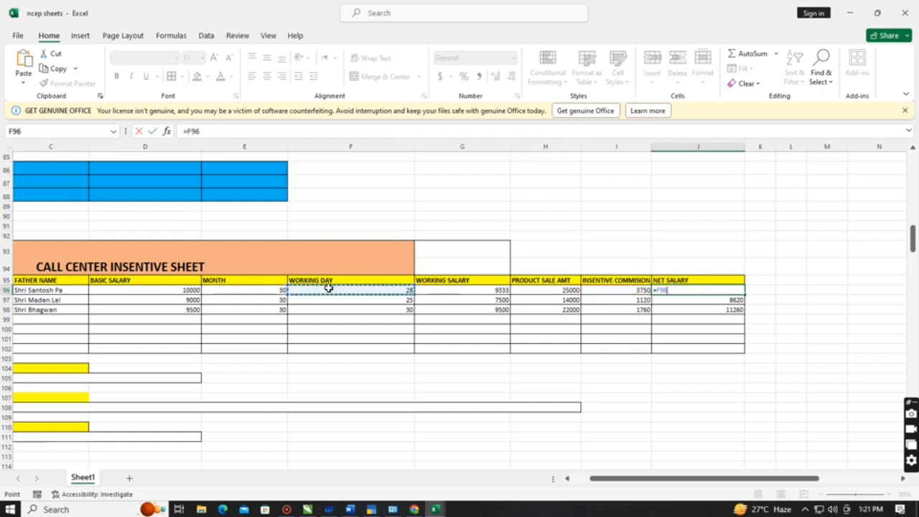
left_click(469, 289)
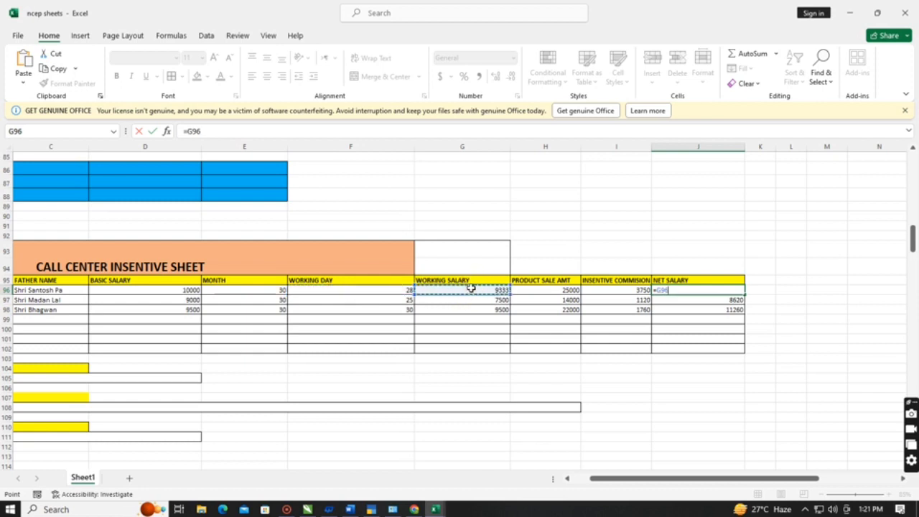
type("+")
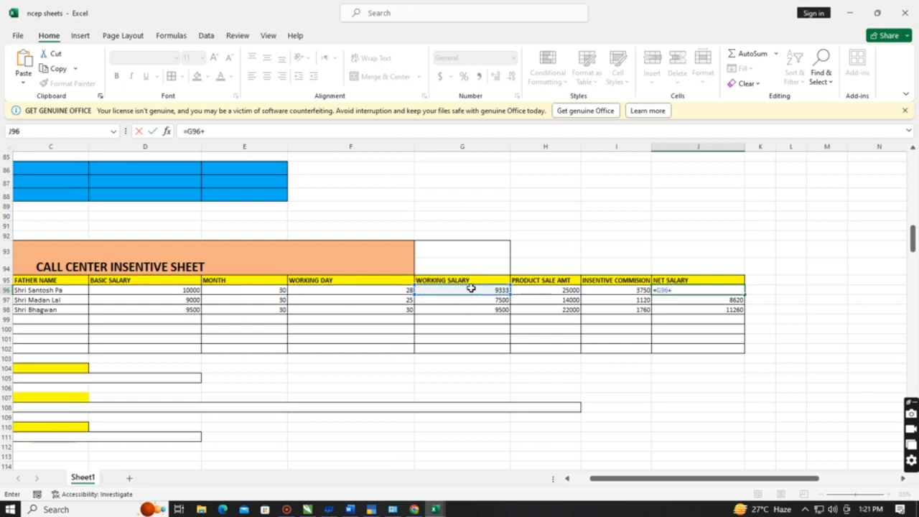
key("Left")
key("Return")
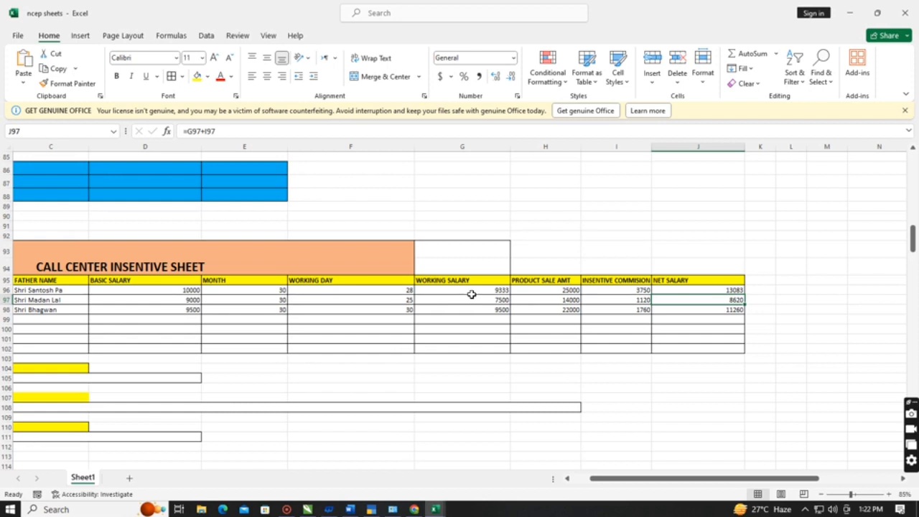
Step: Review the written working salary, incentive commission and net salary formulas below the CALL CENTER INSENTIVE SHEET table
left_click_drag(447, 343, 3, 352)
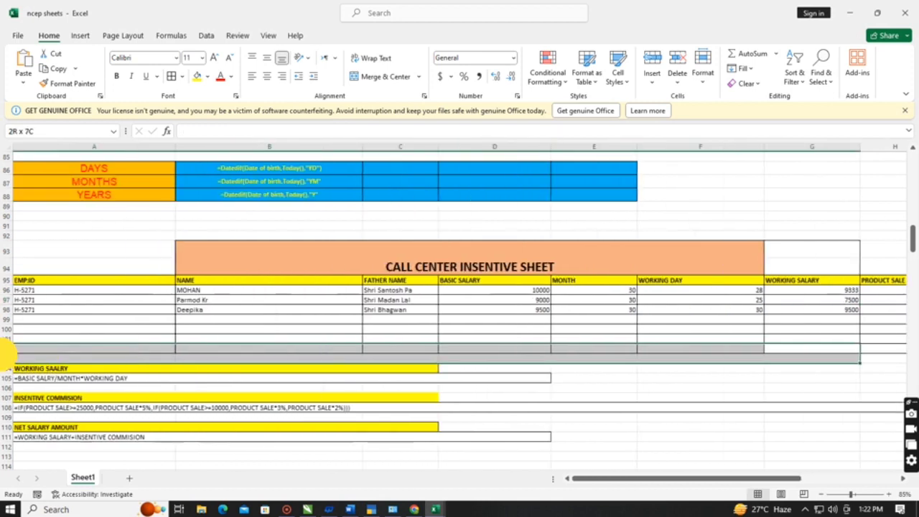
left_click(59, 368)
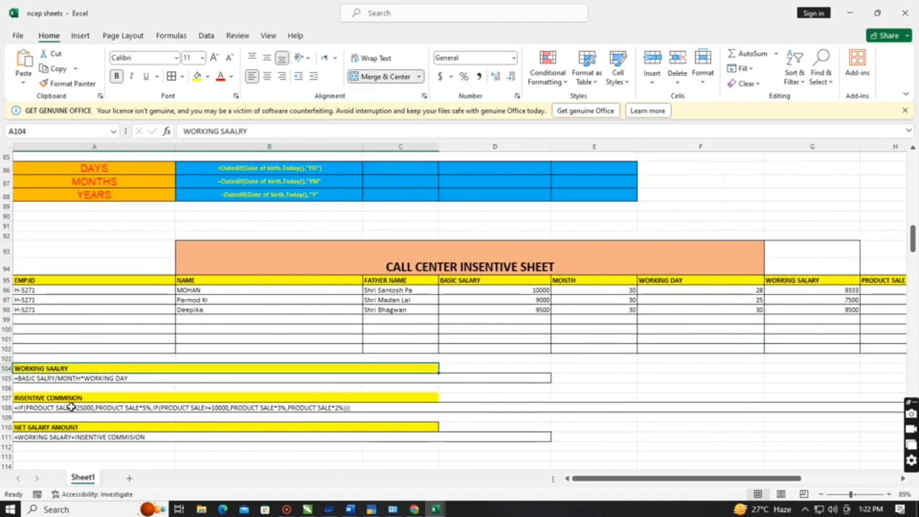
left_click(72, 407)
left_click(93, 437)
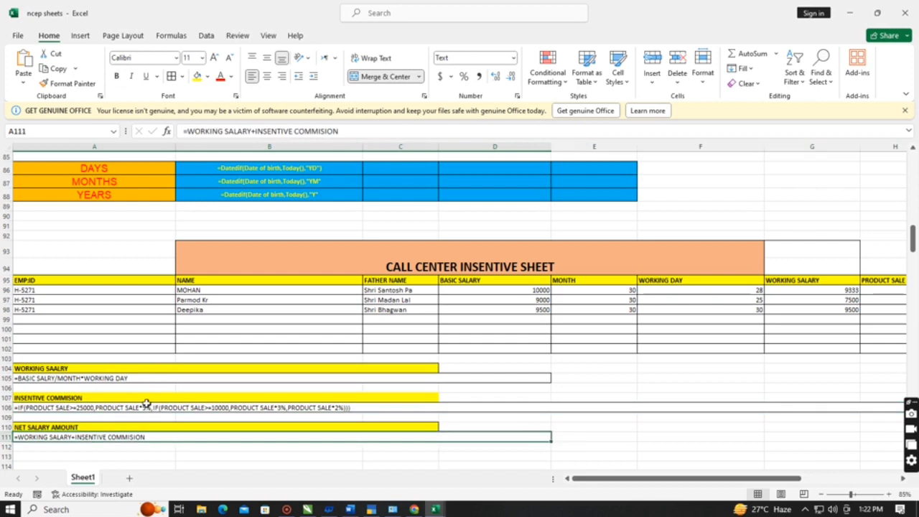
left_click(91, 341)
Step: Delete the stray calculation in G35 below the COMETI SHEET table
scroll(265, 359, "up", 2)
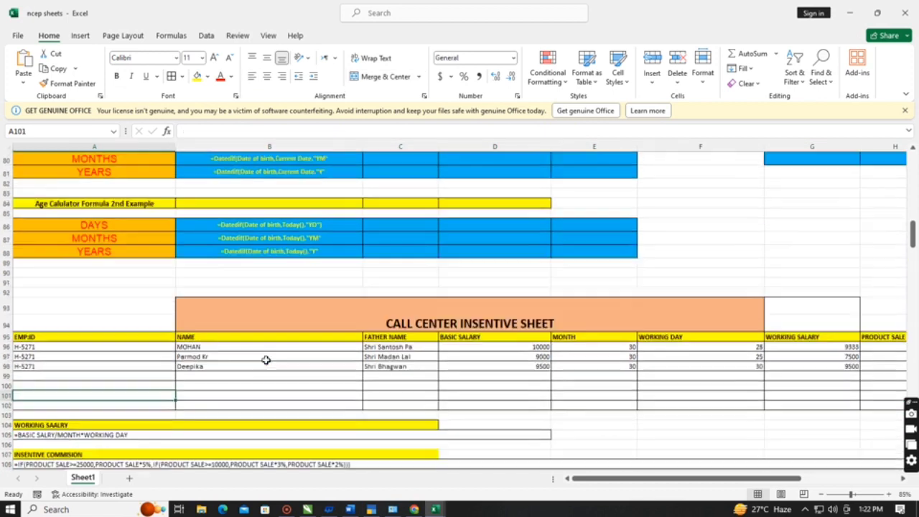
scroll(265, 359, "up", 13)
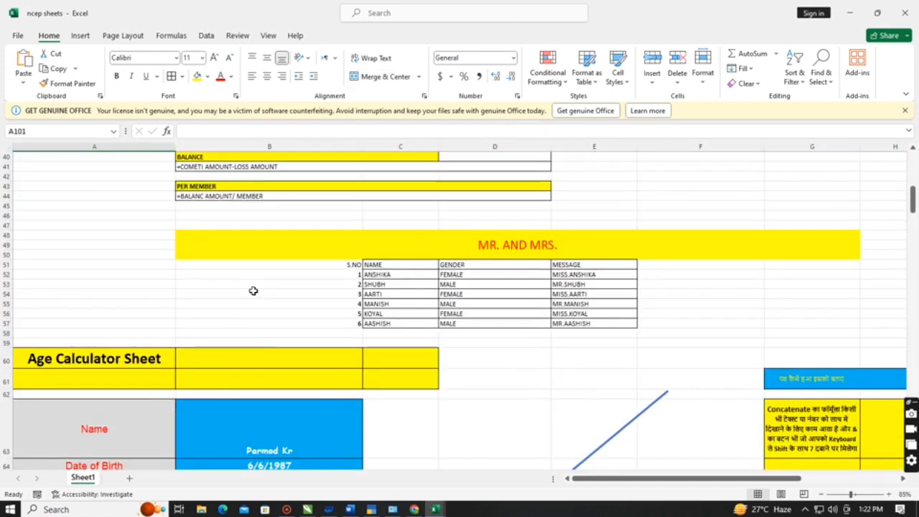
left_click(516, 293)
scroll(576, 333, "up", 5)
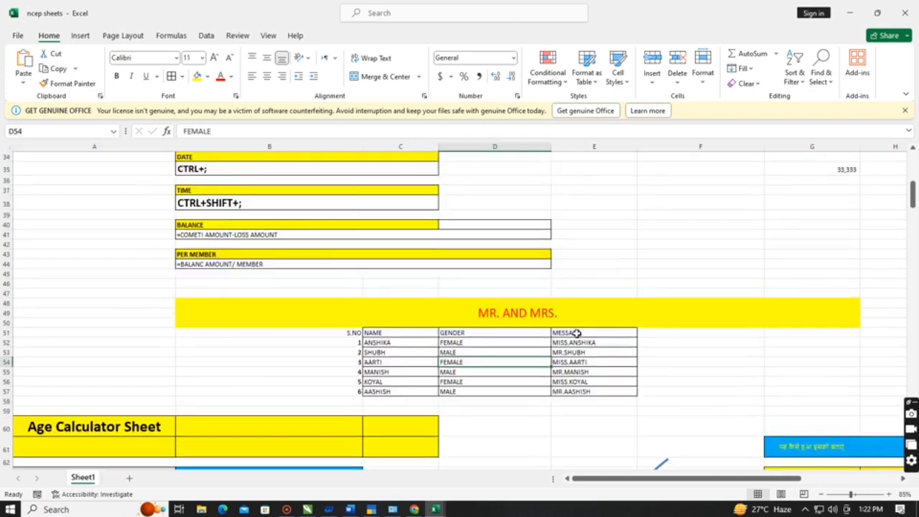
scroll(578, 330, "up", 1)
left_click(369, 377)
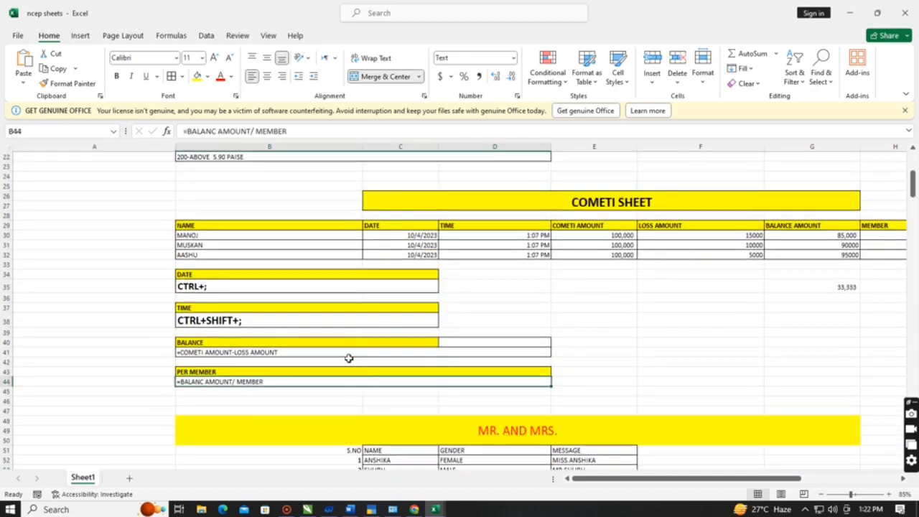
left_click(830, 290)
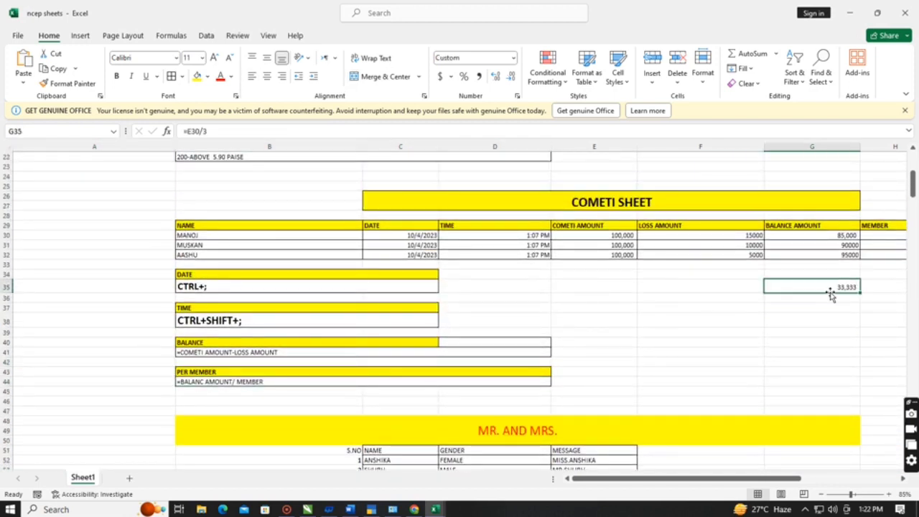
key("Delete")
left_click(818, 351)
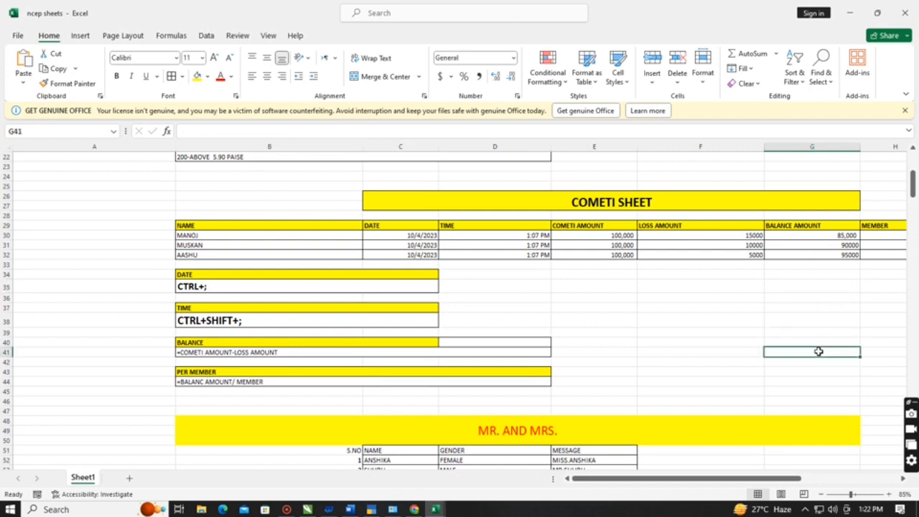